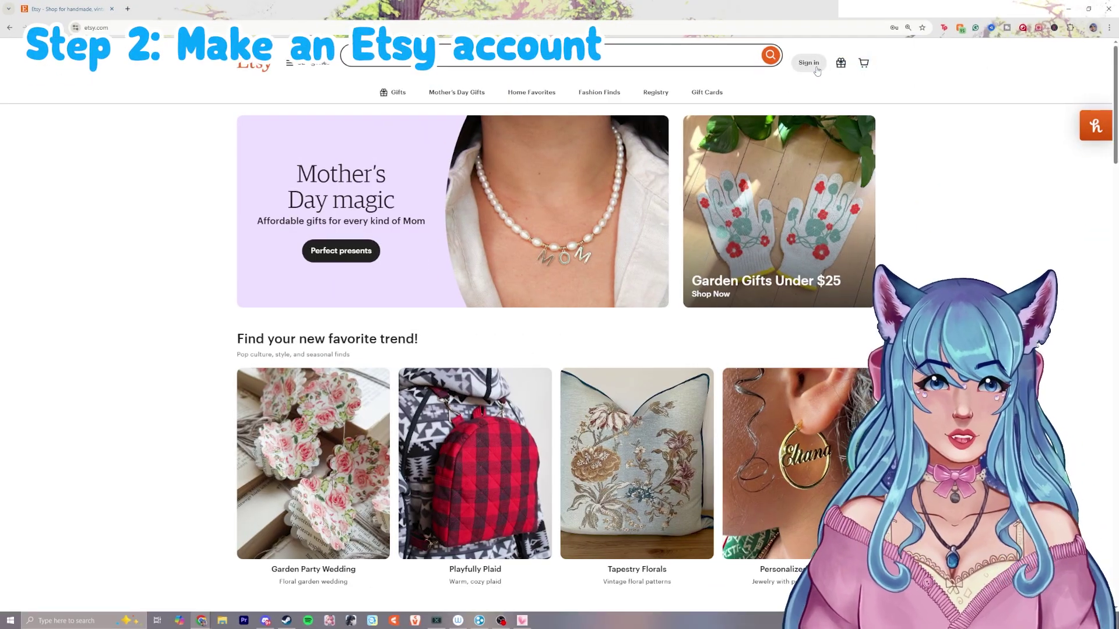
# Step: Open the registration form for a new Etsy account and enter the account's email address
pyautogui.click(816, 68)
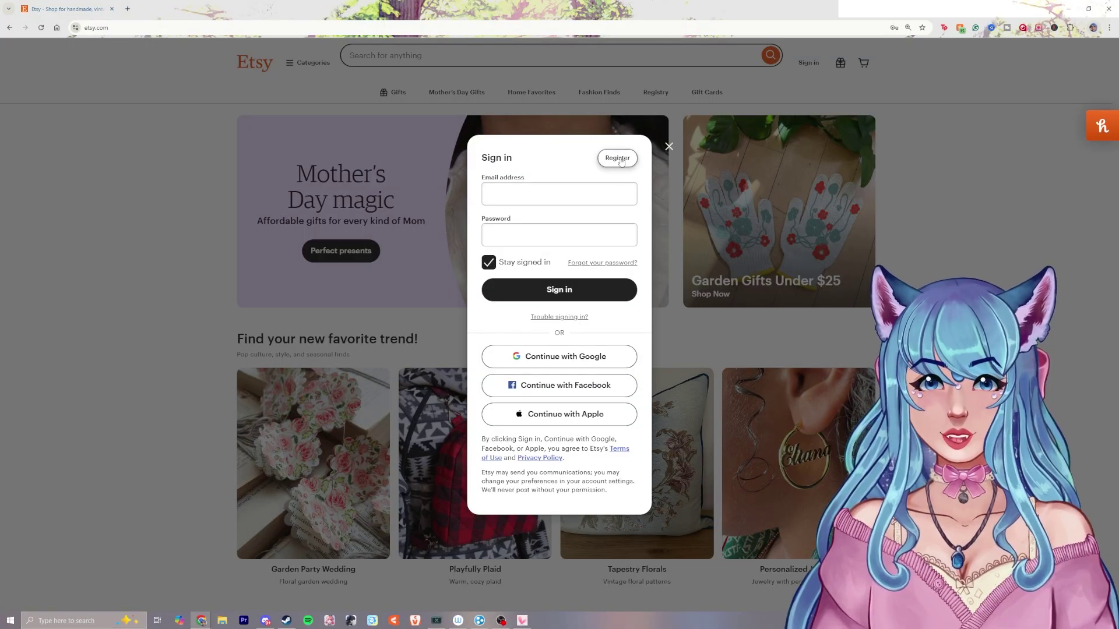
pyautogui.click(618, 159)
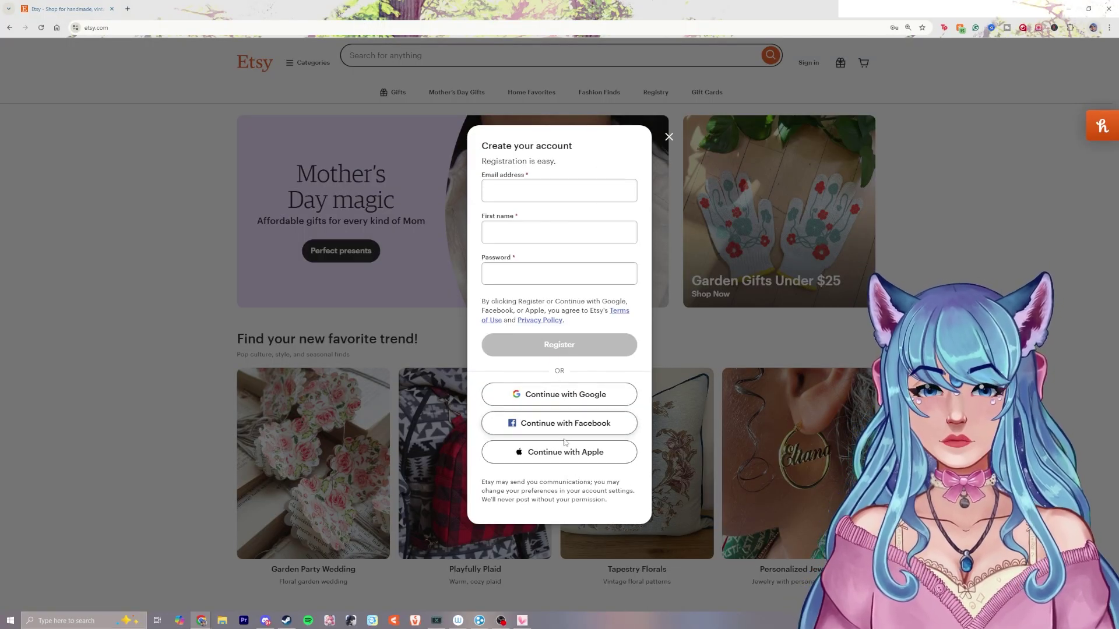
pyautogui.click(550, 194)
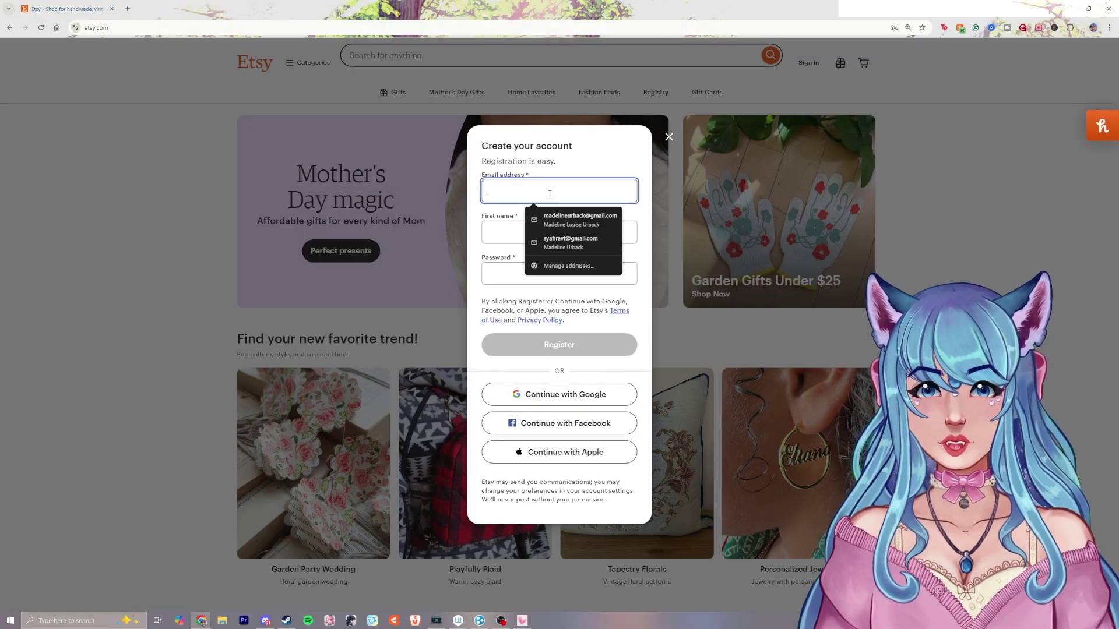
pyautogui.click(518, 199)
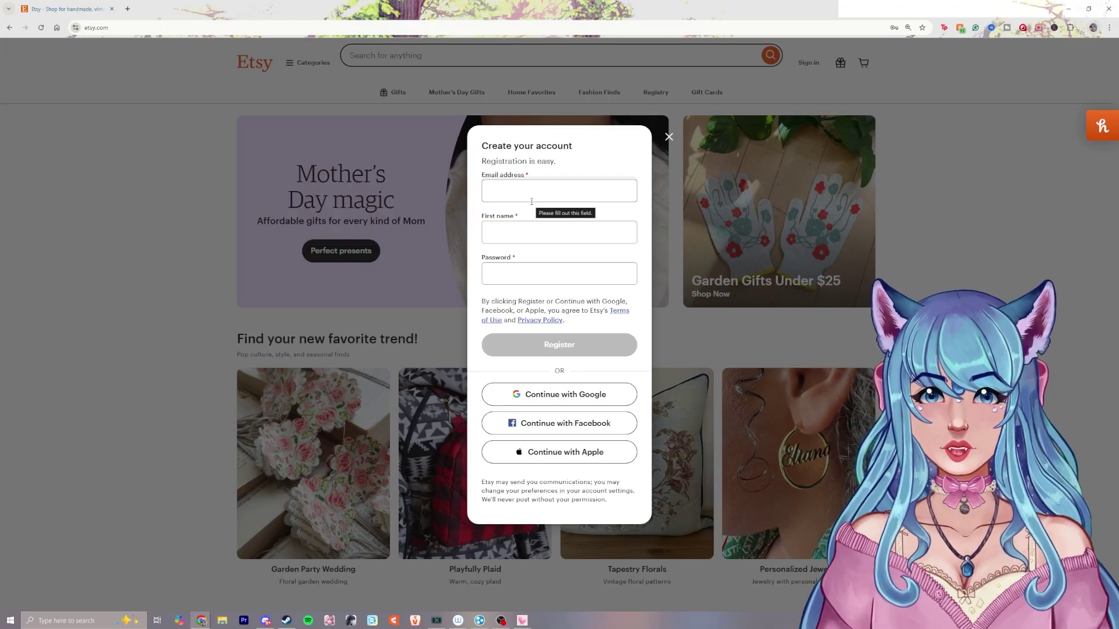
pyautogui.click(531, 201)
pyautogui.hotkey('ctrl', 'v')
# Step: Fill in the first name and the account password, and submit the registration
pyautogui.click(554, 232)
pyautogui.write('Syafire')
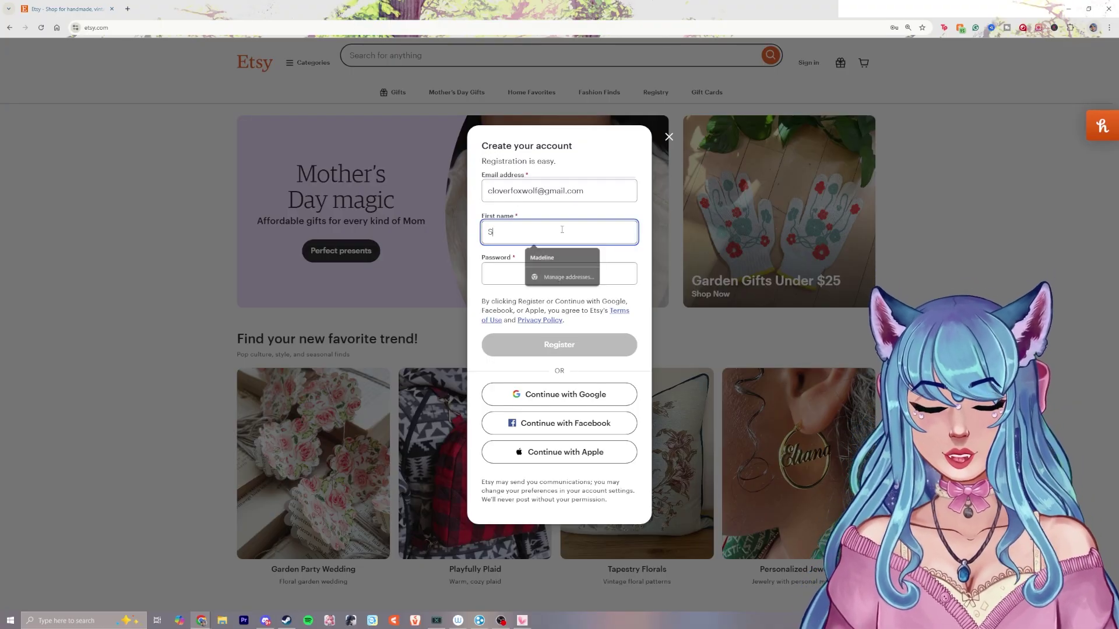
pyautogui.press('Tab')
pyautogui.hotkey('ctrl', 'v')
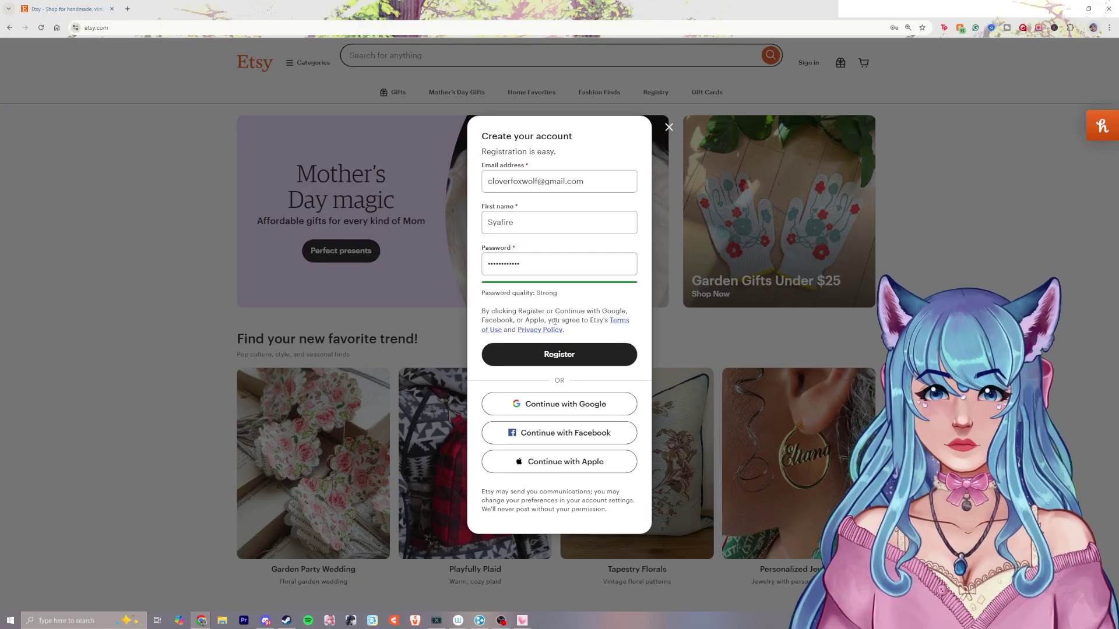
pyautogui.click(559, 355)
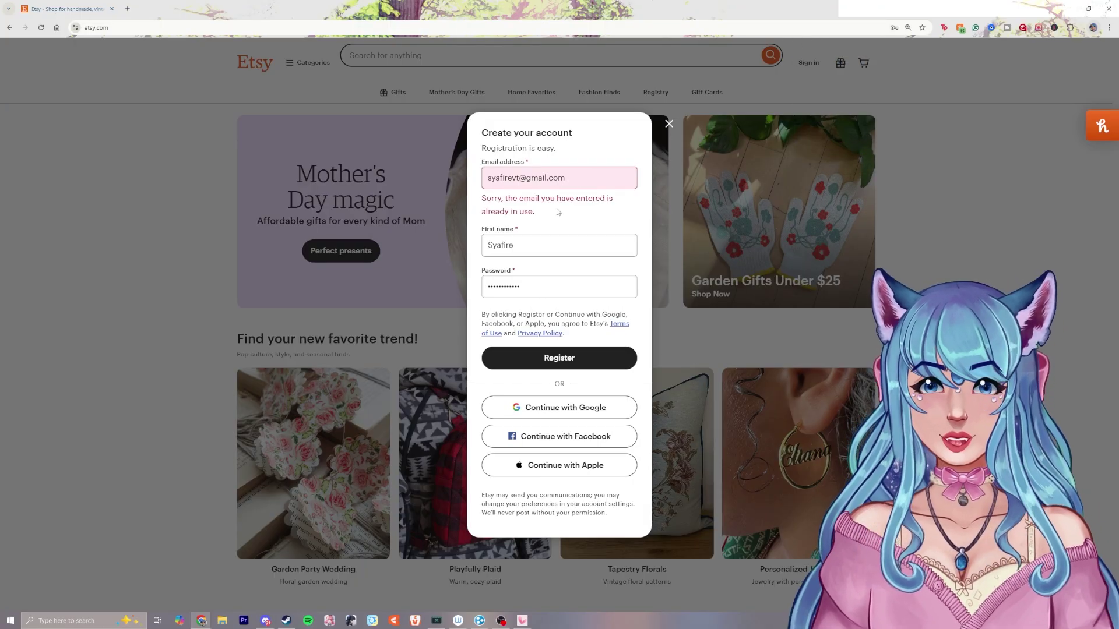
pyautogui.click(579, 358)
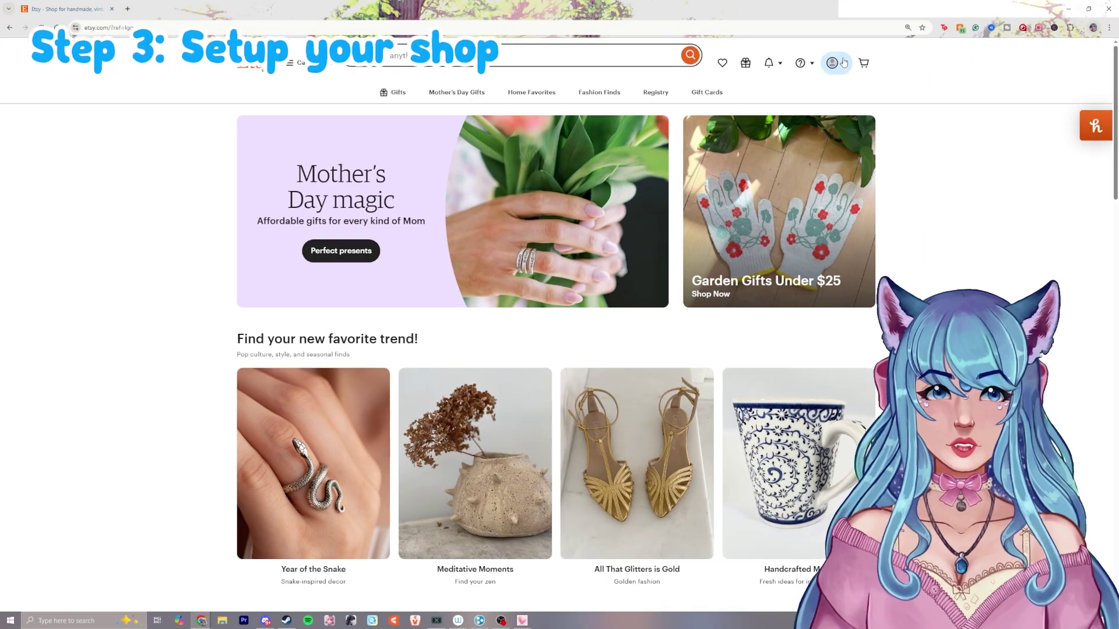
# Step: Start opening a seller shop and skip the onboarding questions about what brings you to Etsy and help topics
pyautogui.click(843, 62)
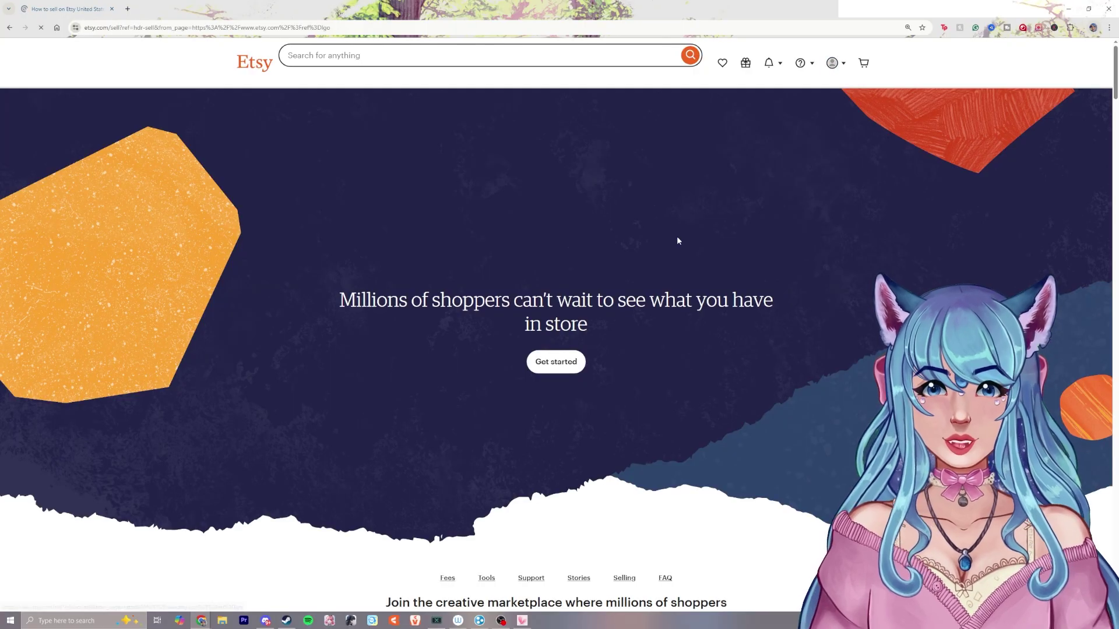
pyautogui.click(551, 368)
pyautogui.click(697, 432)
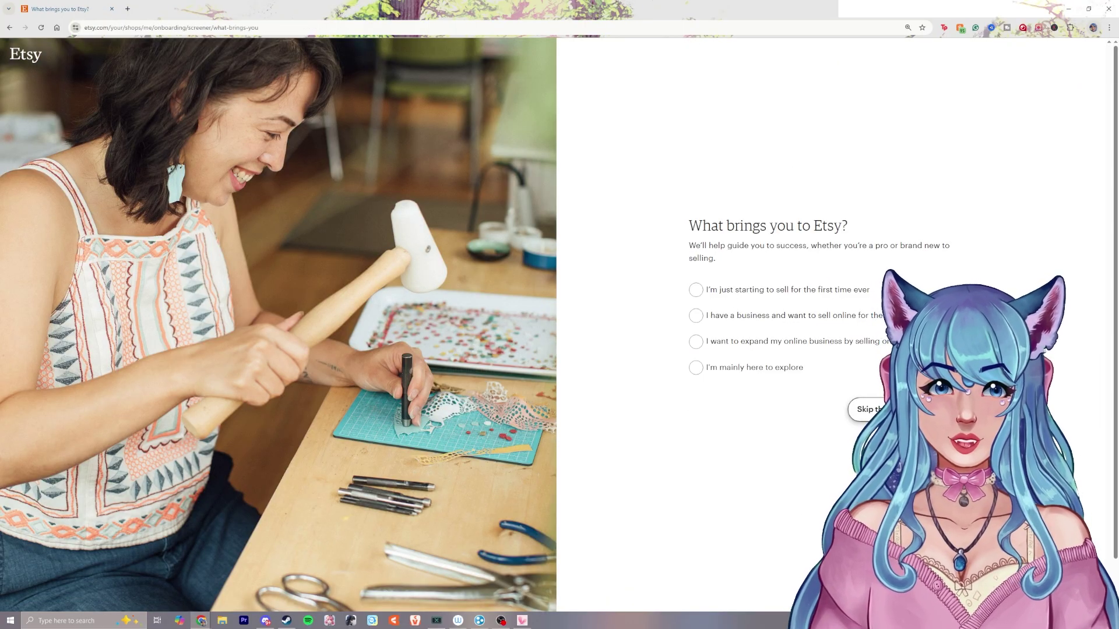
pyautogui.click(874, 409)
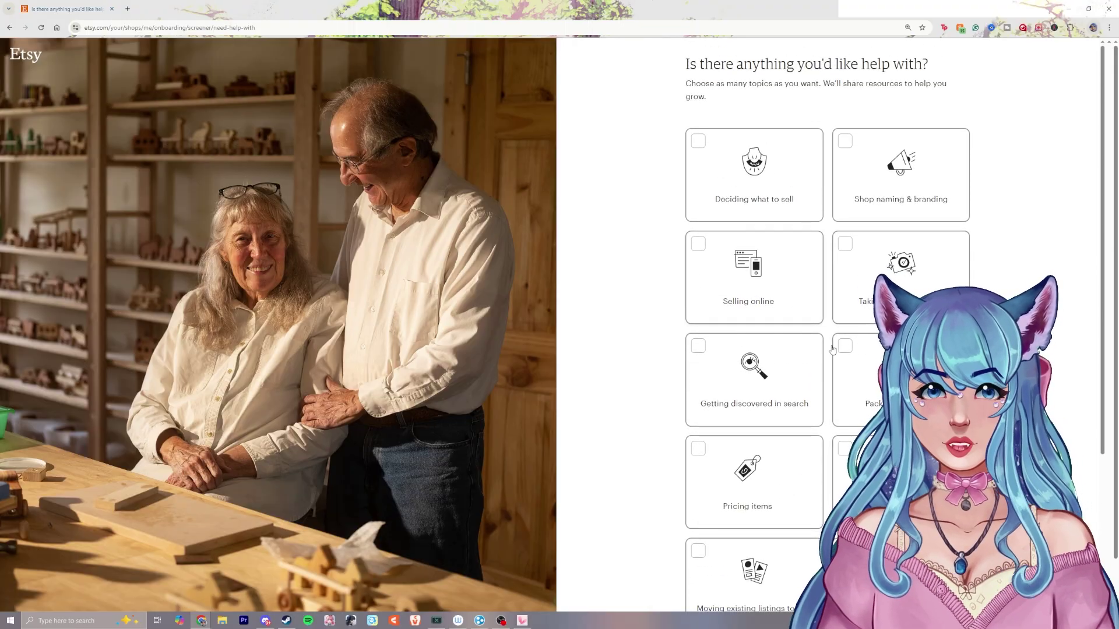
pyautogui.scroll(-4, 832, 348)
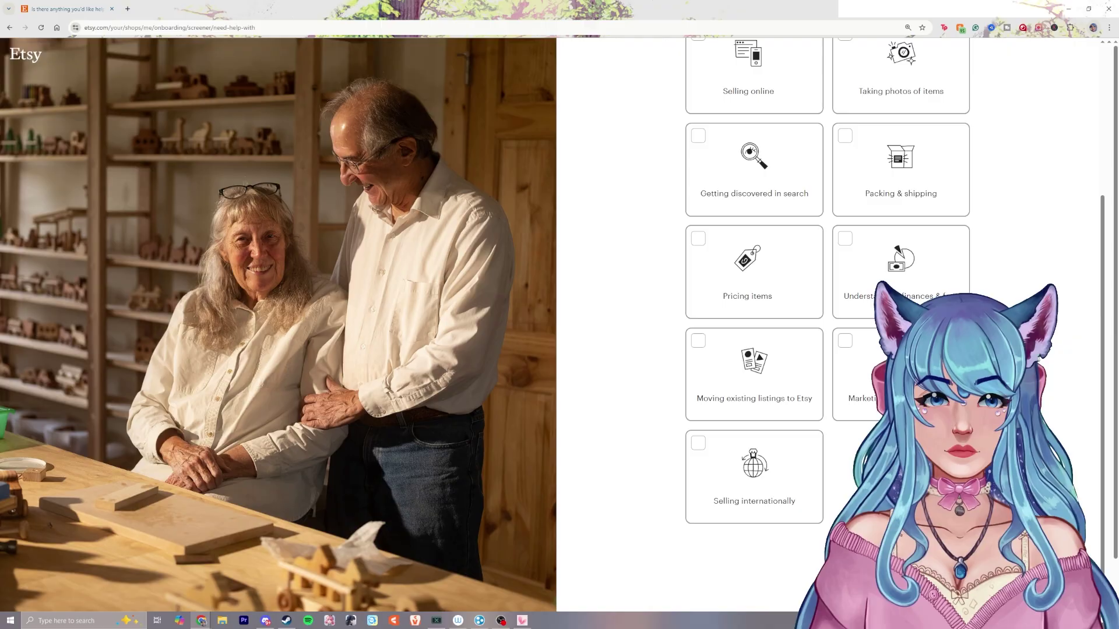
pyautogui.click(1026, 586)
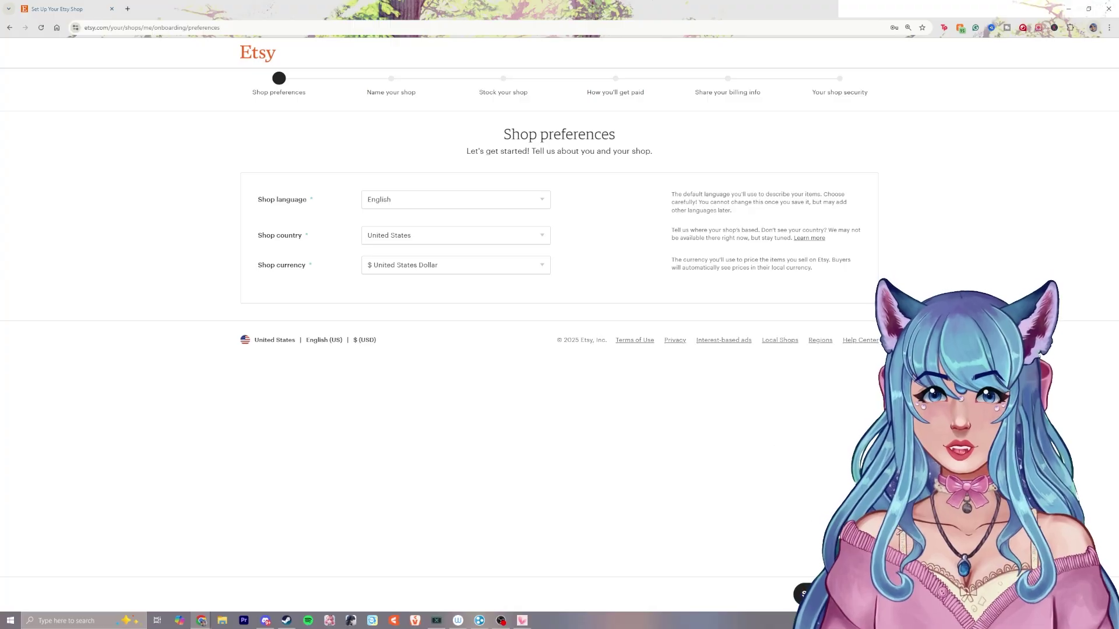
# Step: Name the shop TestShopSyafire and save the name
pyautogui.click(533, 225)
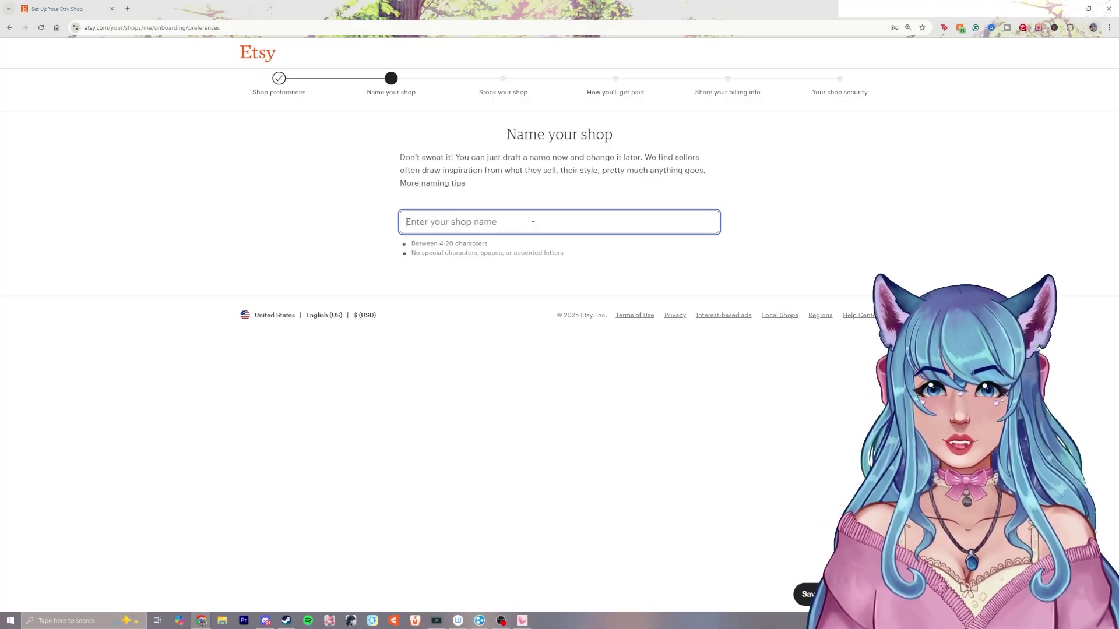
pyautogui.write('TestShopSyafire')
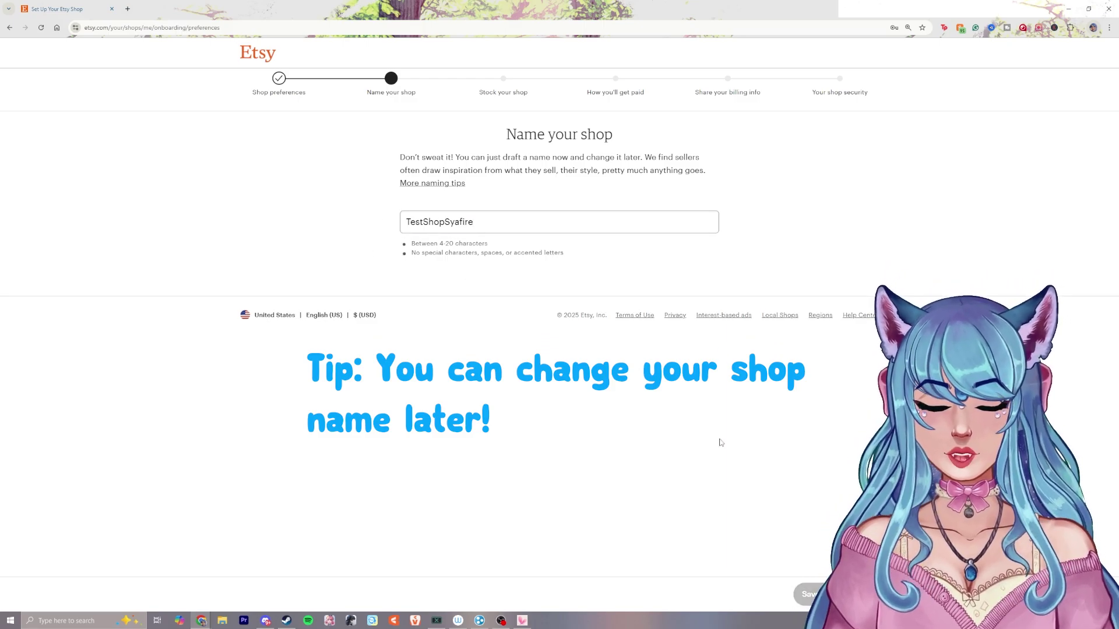
pyautogui.press('Return')
# Step: Set the new listing's category to Digital under Drawing & Illustration and its item type to Digital files
pyautogui.scroll(-2, 622, 321)
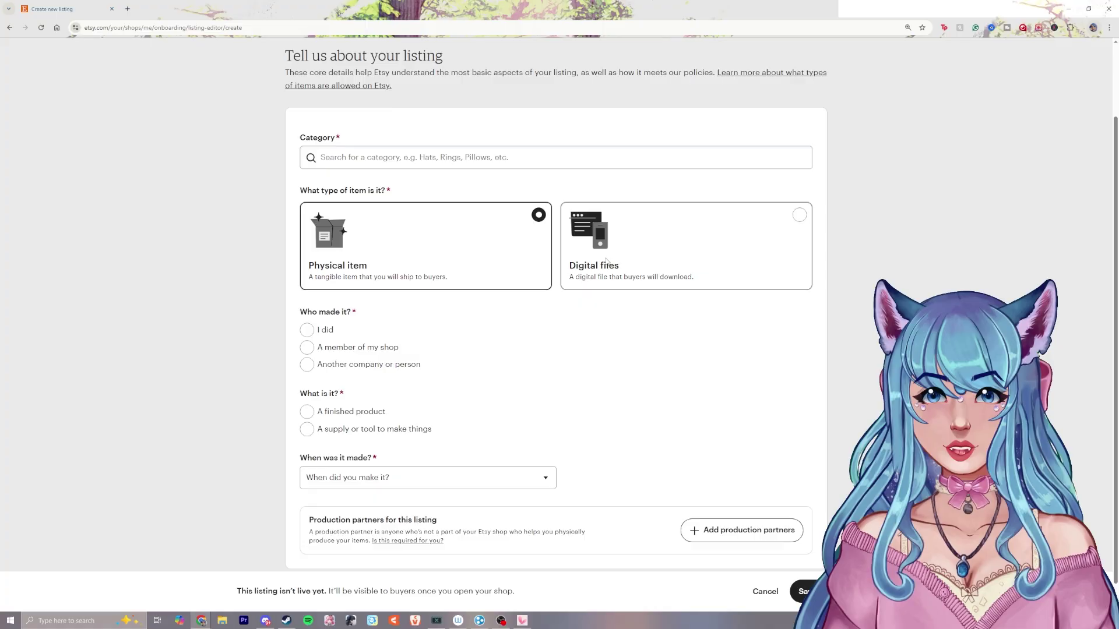
pyautogui.scroll(2, 636, 279)
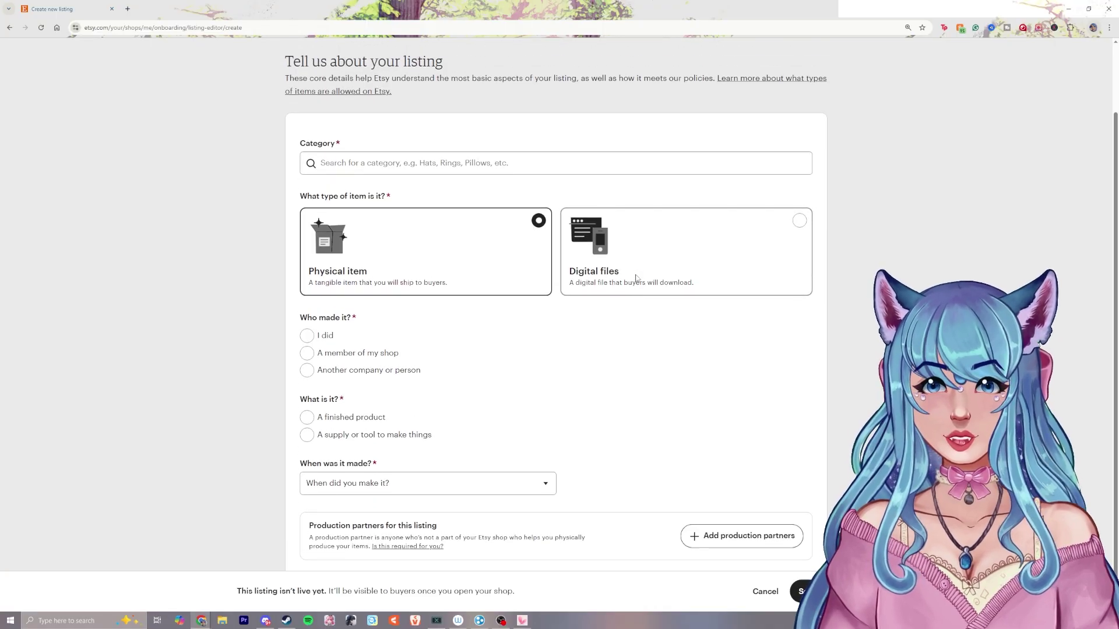
pyautogui.scroll(-2, 583, 233)
pyautogui.click(429, 129)
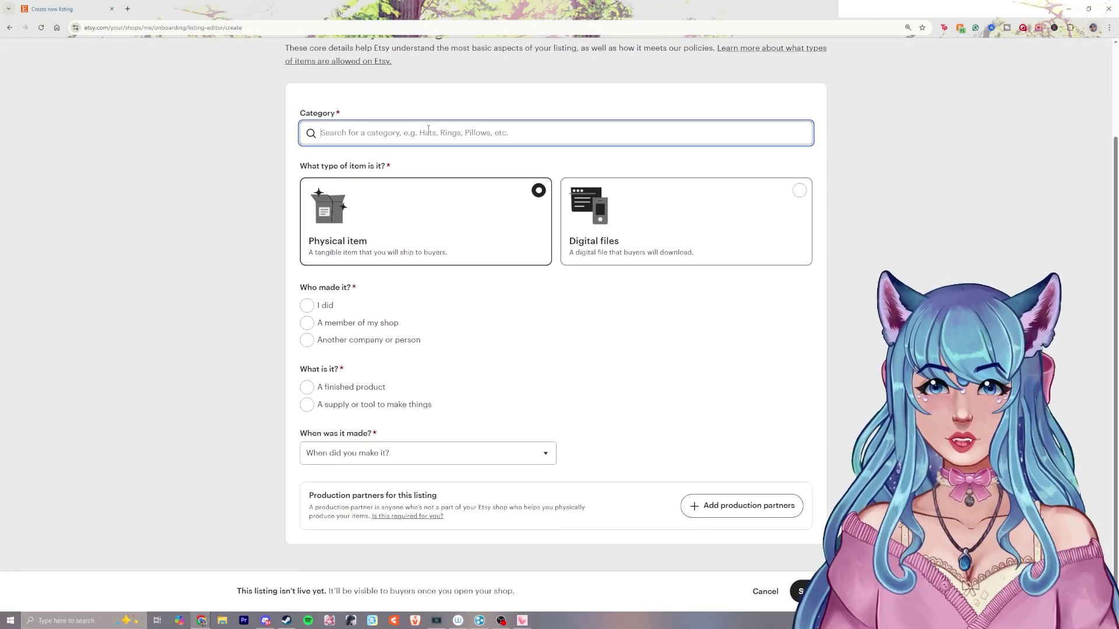
pyautogui.write('digital')
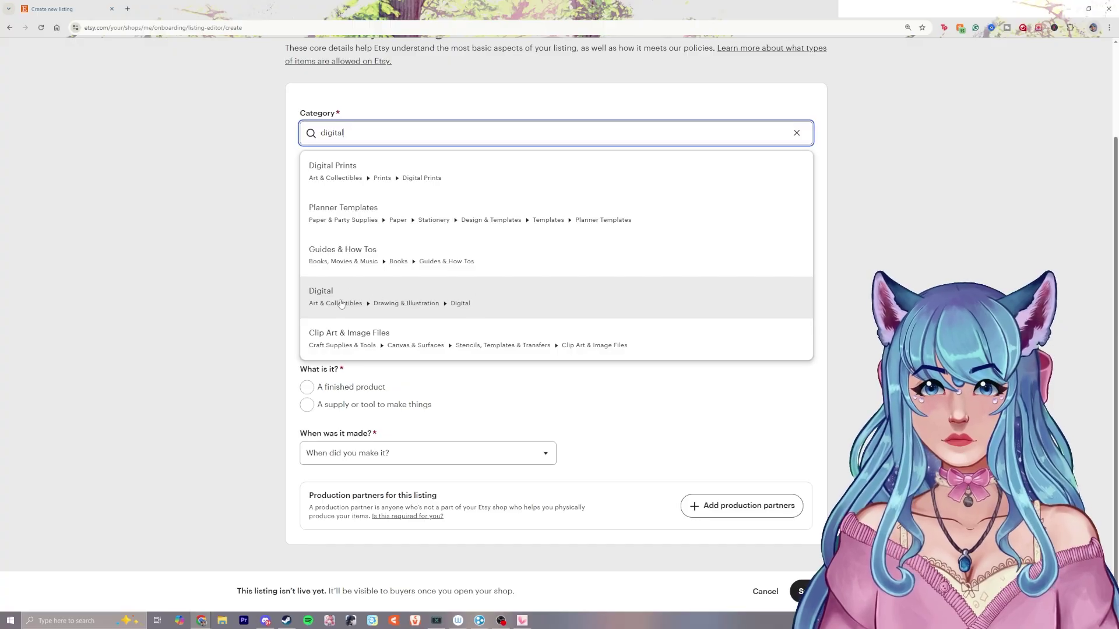
pyautogui.click(366, 293)
pyautogui.click(734, 262)
# Step: Describe the item as made by the seller, a finished product, from 2020 - 2025, with digital content created by me
pyautogui.scroll(-2, 480, 312)
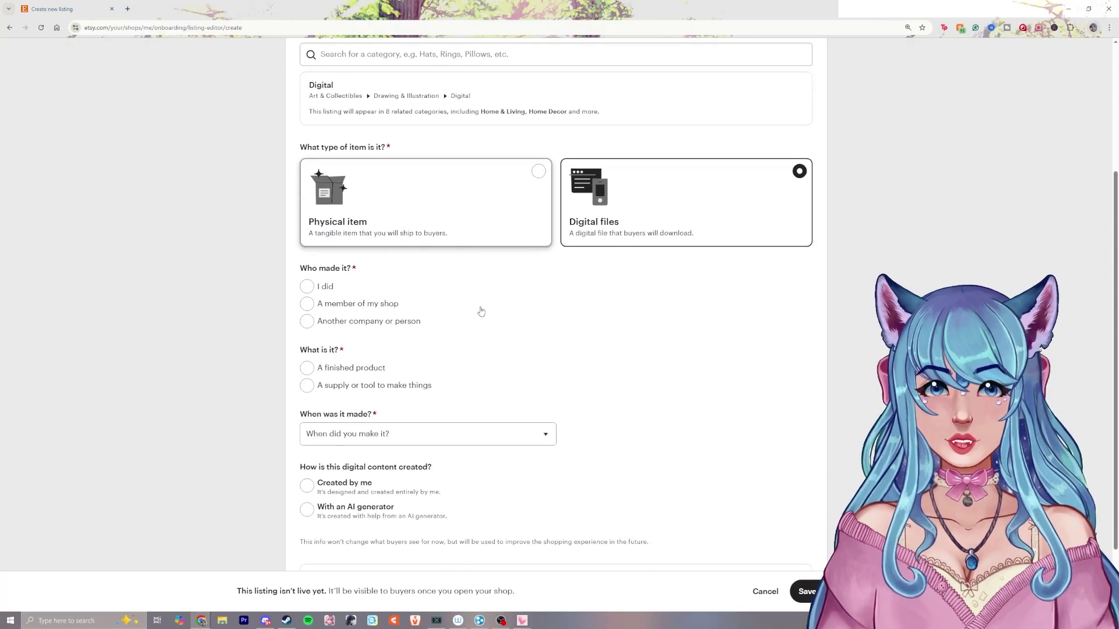
pyautogui.click(308, 235)
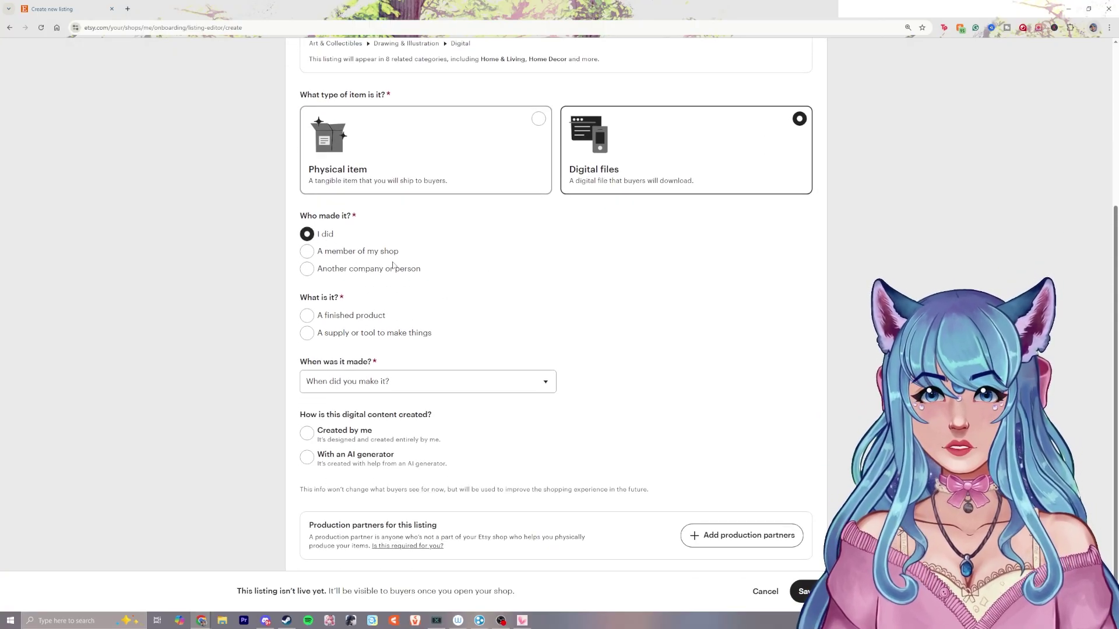
pyautogui.click(315, 317)
pyautogui.scroll(-1, 405, 326)
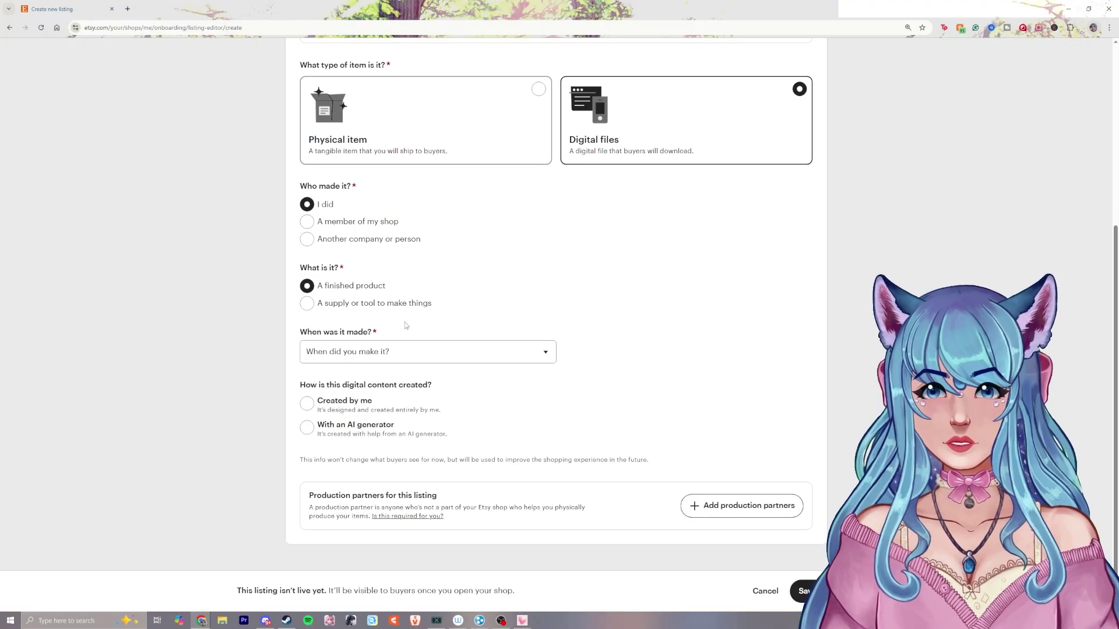
pyautogui.click(425, 352)
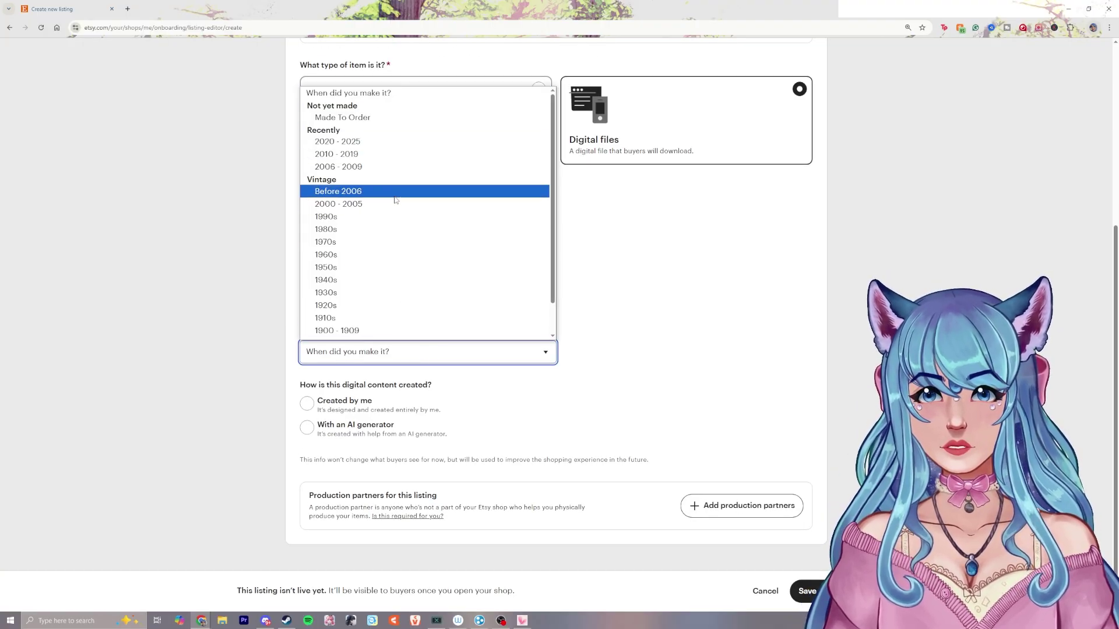
pyautogui.click(393, 143)
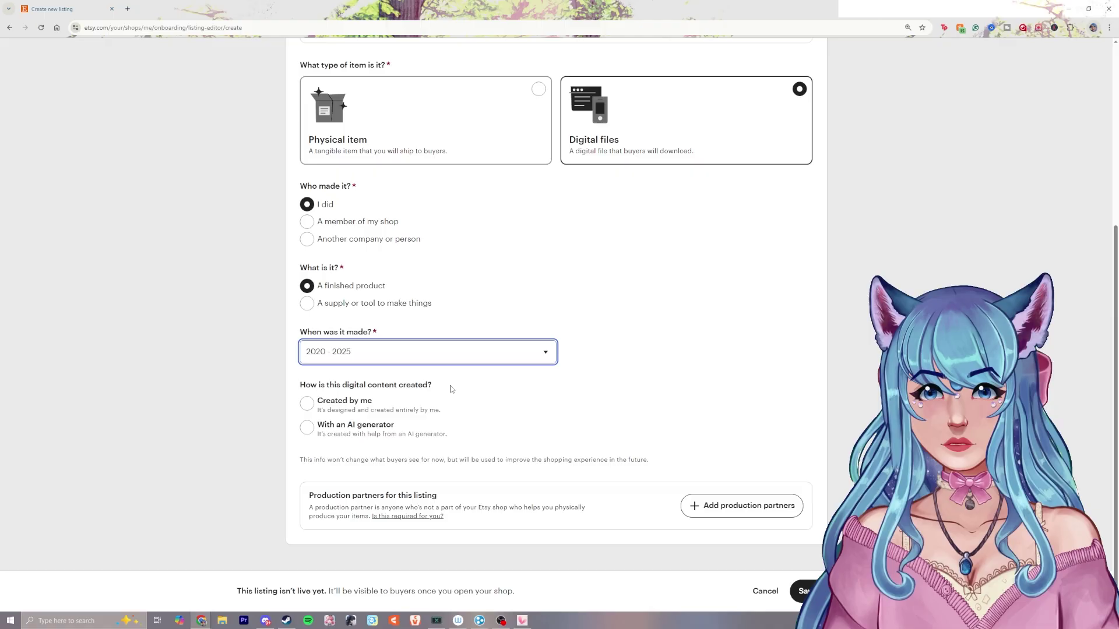
pyautogui.click(307, 404)
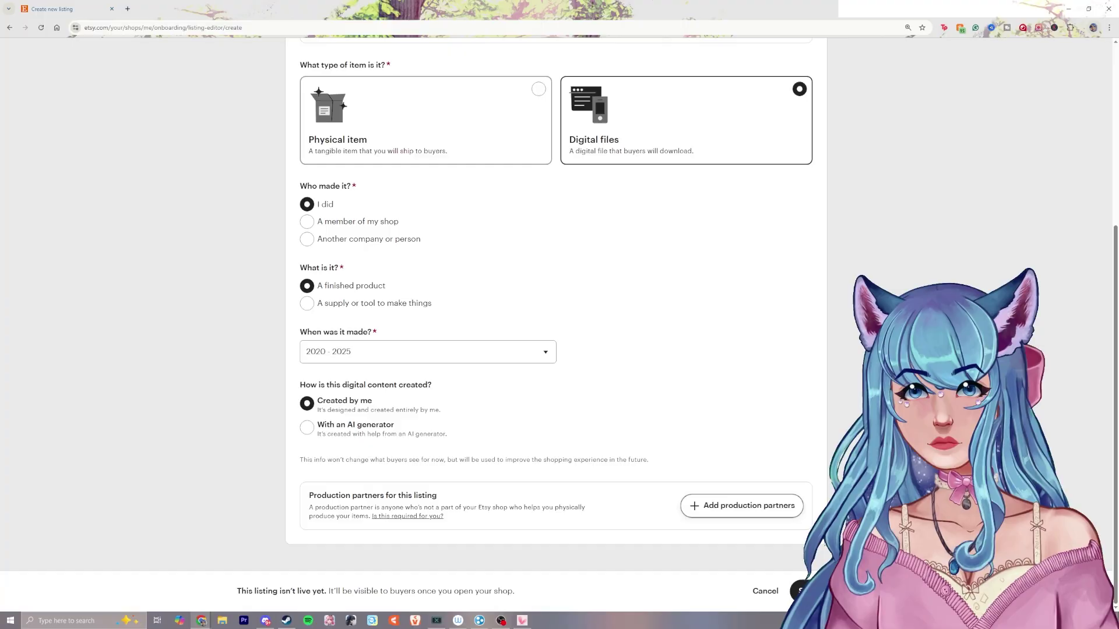
# Step: Examine the vtuber search results on Etsy, comparing the competing listings' prices, ratings and review counts
pyautogui.scroll(5, 714, 465)
pyautogui.click(511, 263)
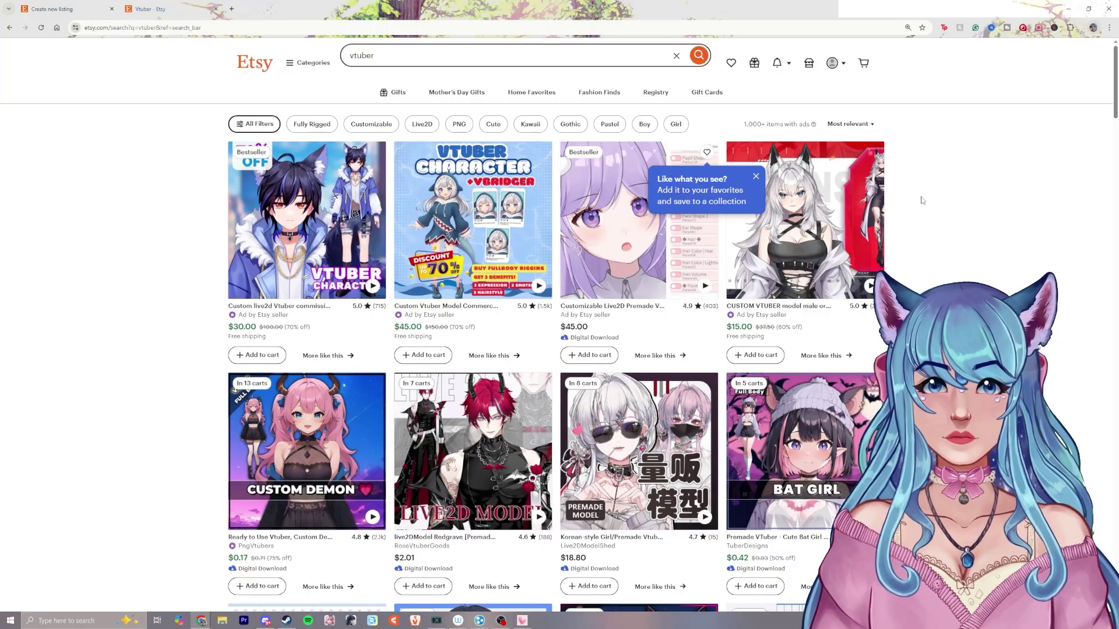
pyautogui.scroll(-1, 920, 199)
pyautogui.scroll(-2, 922, 199)
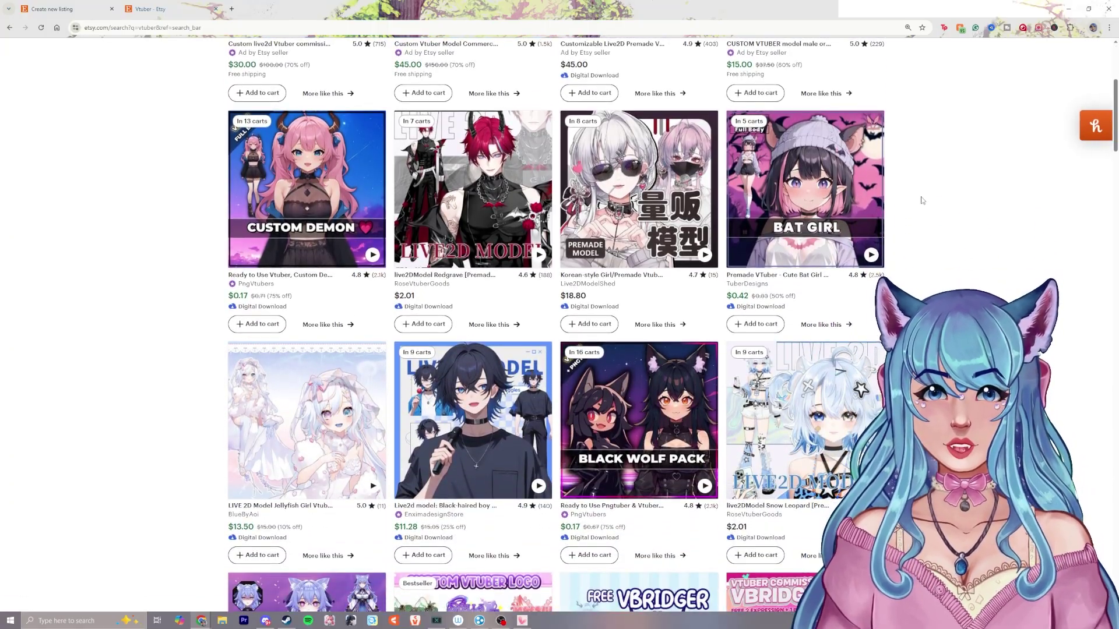
pyautogui.scroll(2, 930, 210)
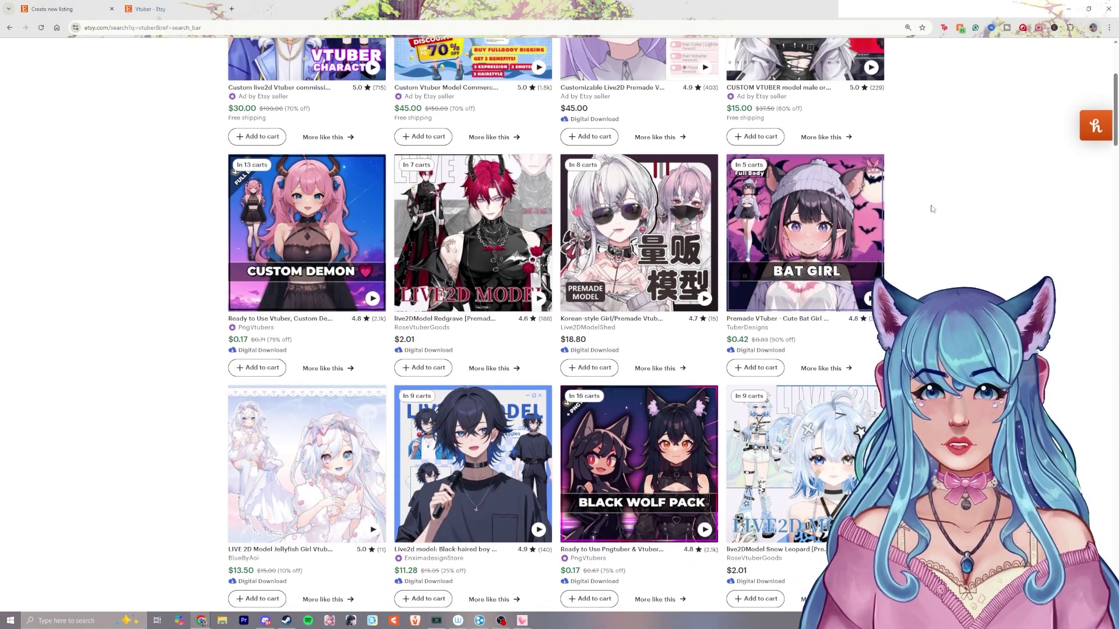
pyautogui.scroll(2, 930, 209)
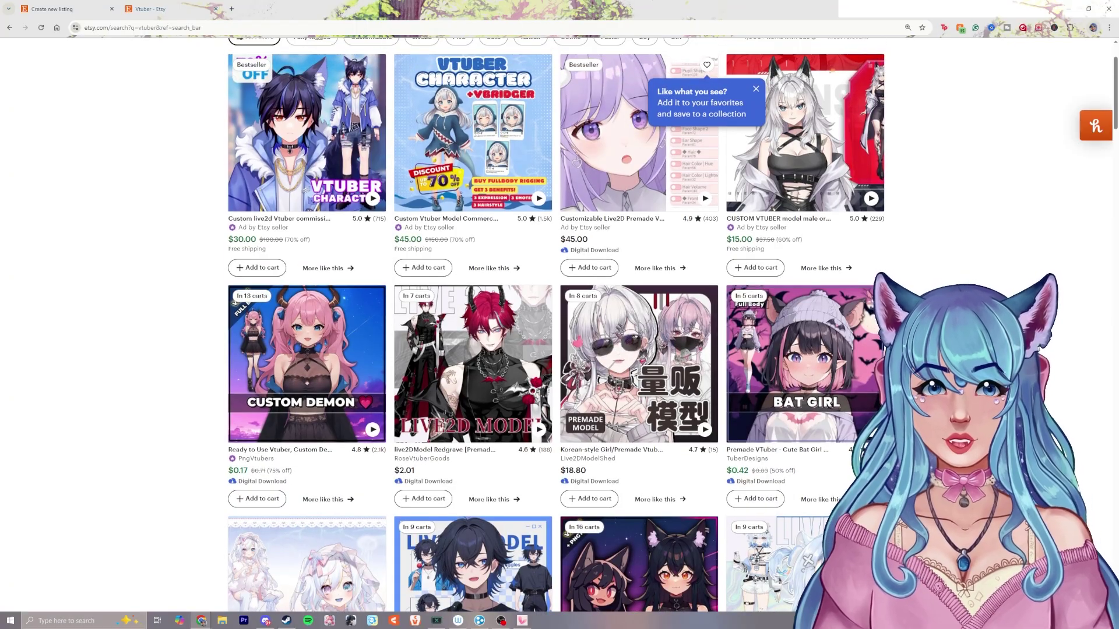
pyautogui.scroll(-2, 377, 412)
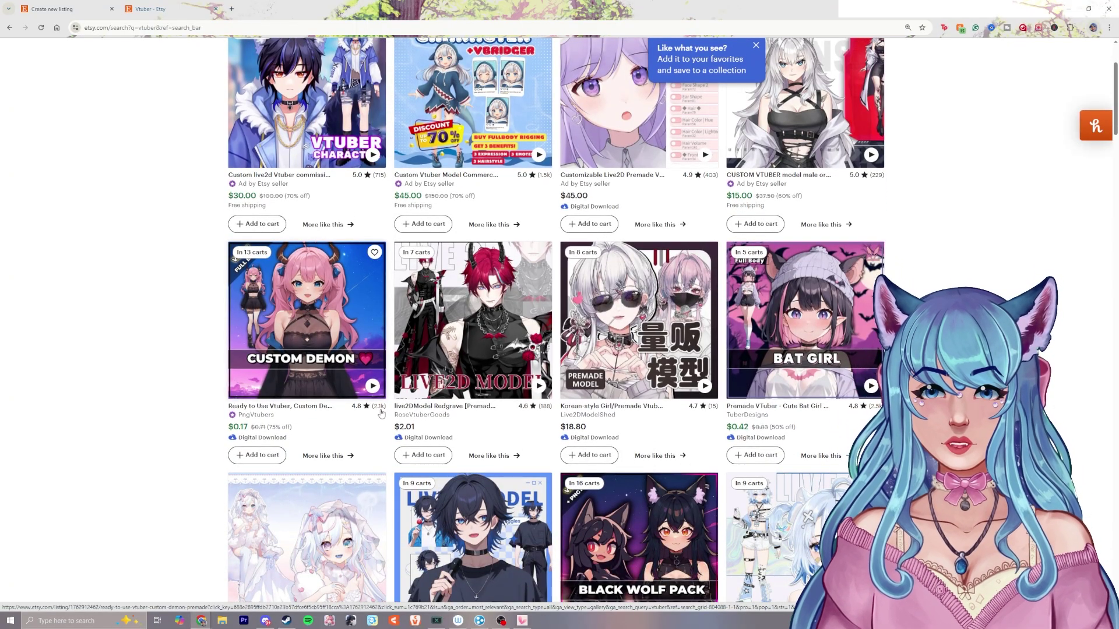
pyautogui.scroll(-2, 379, 413)
pyautogui.scroll(-3, 381, 413)
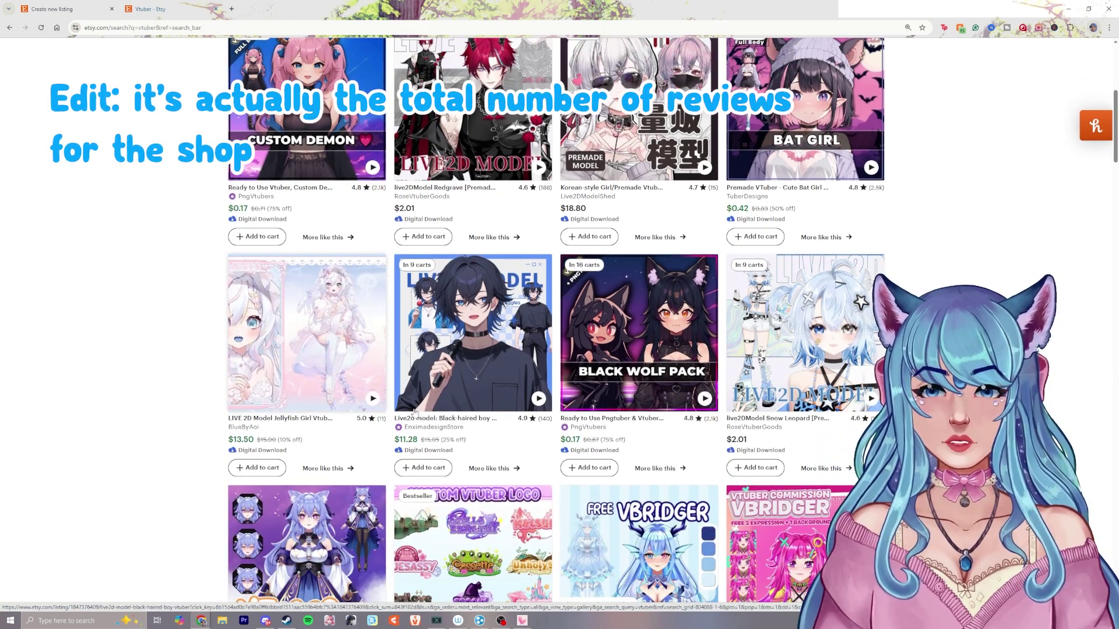
pyautogui.scroll(-1, 673, 408)
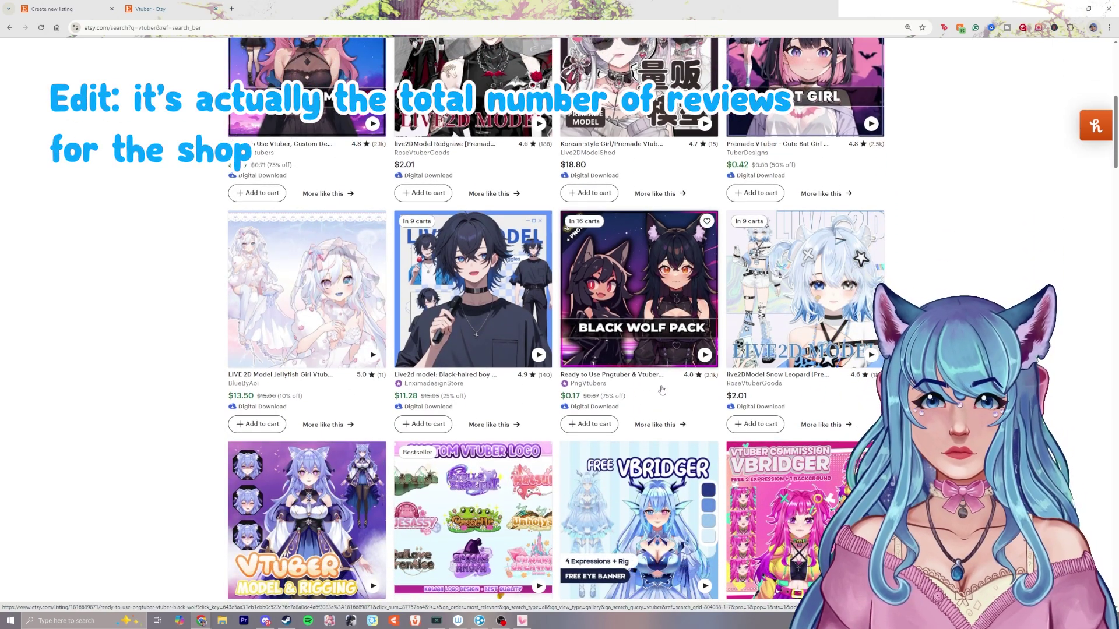
# Step: Inspect the title and details of the Custom Demon vtuber listing, and return to the search results
pyautogui.scroll(2, 662, 390)
pyautogui.scroll(2, 660, 391)
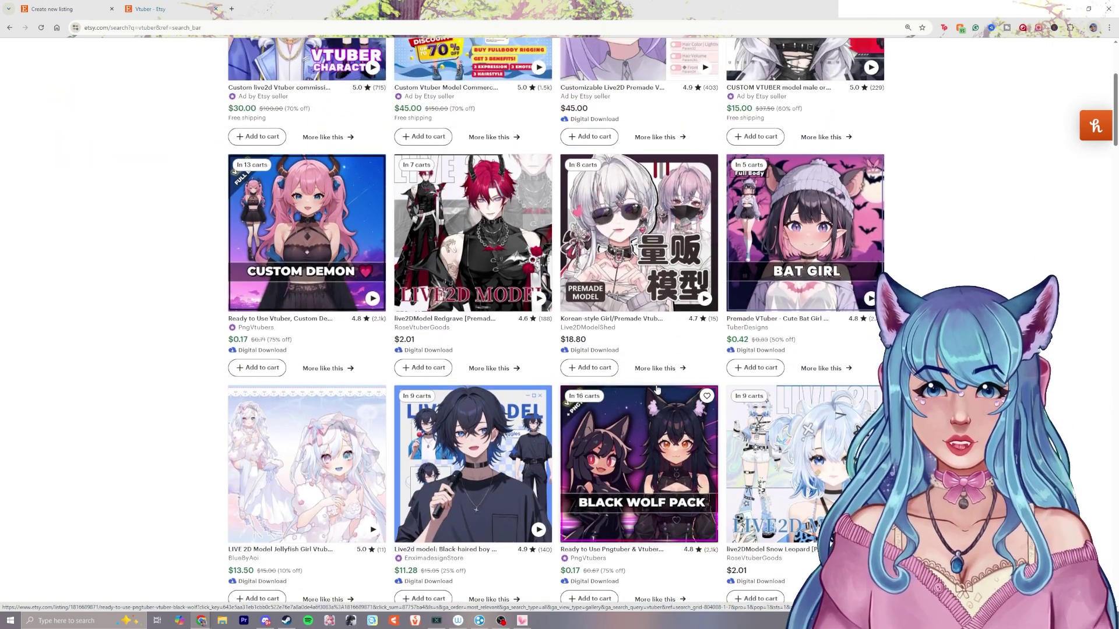
pyautogui.click(307, 321)
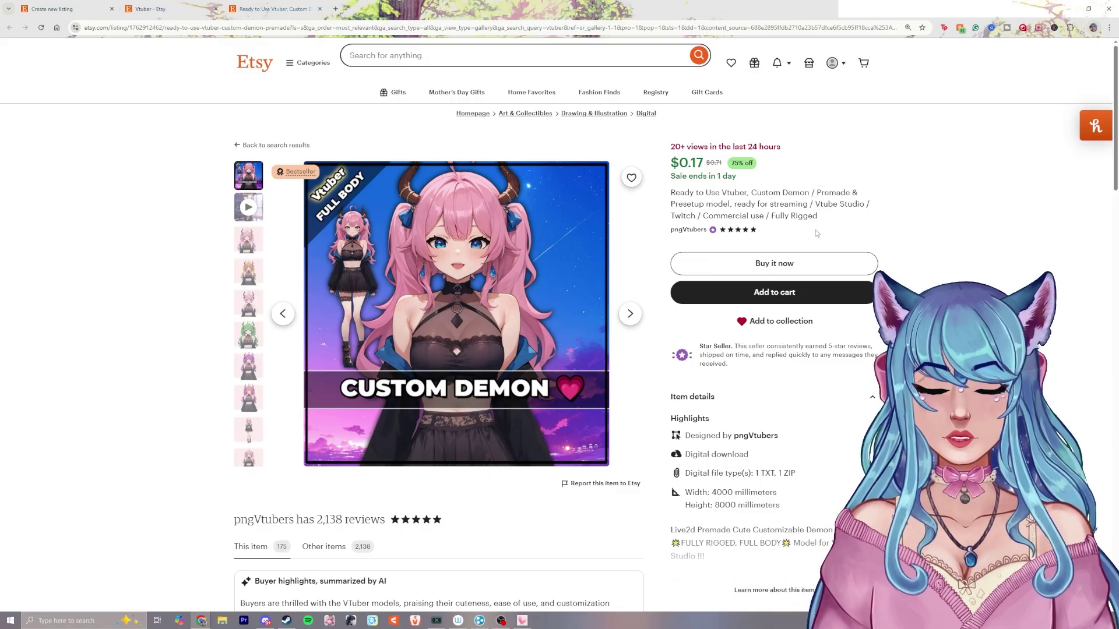
pyautogui.click(183, 7)
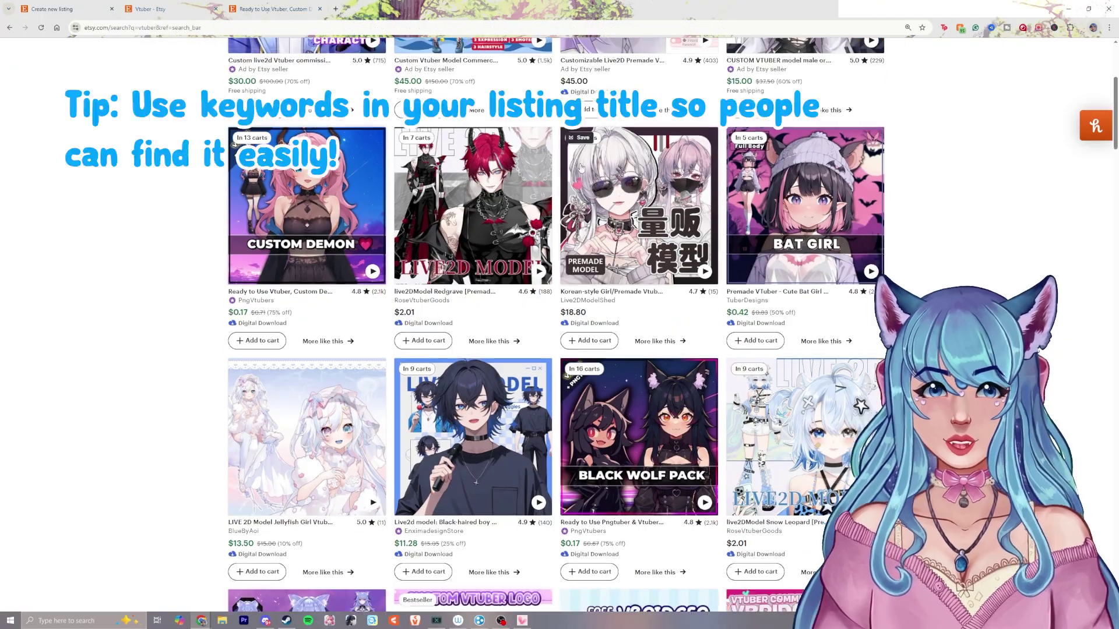
# Step: Browse further down the vtuber search results to compare how competing listings word their titles
pyautogui.scroll(-6, 573, 169)
pyautogui.scroll(-4, 573, 169)
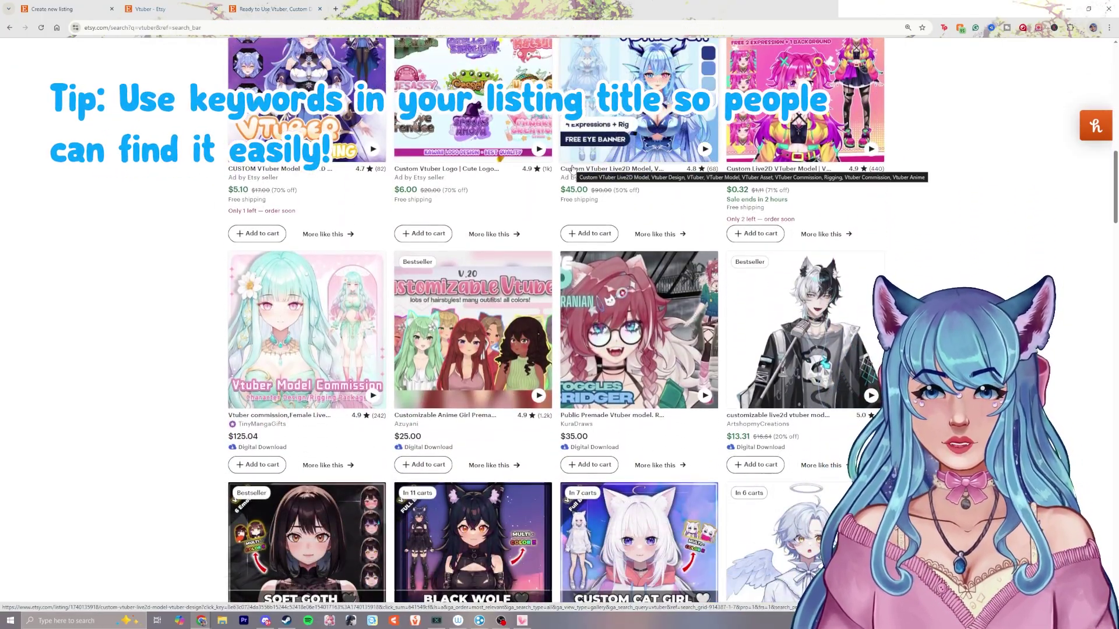
pyautogui.scroll(-4, 573, 169)
pyautogui.scroll(4, 573, 169)
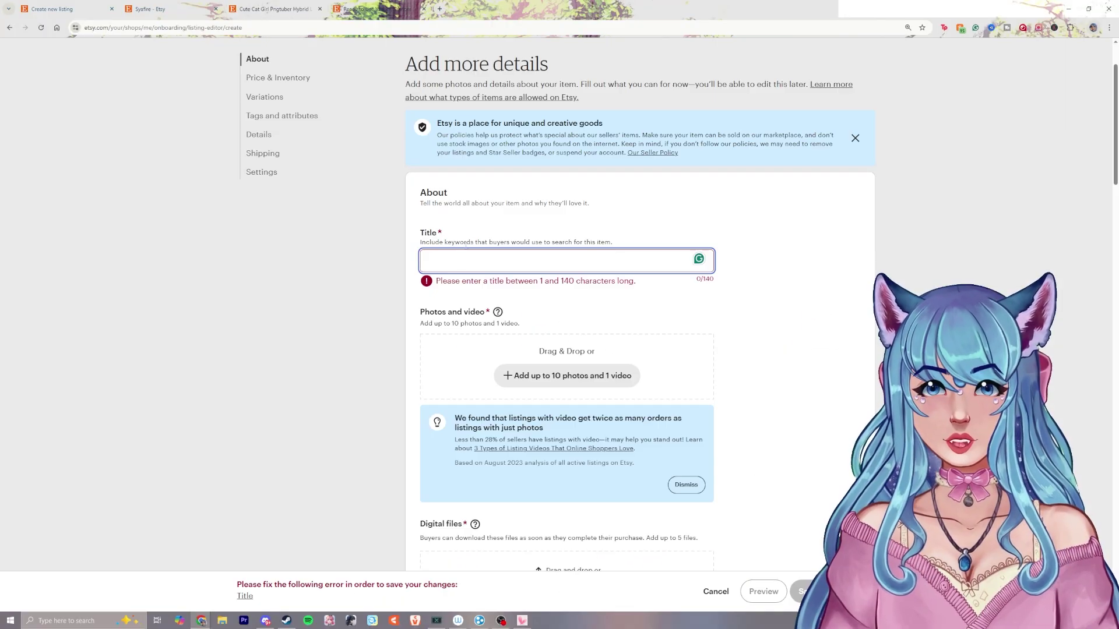
# Step: Title the listing "Cute Cat Girl PNGTuber Hybrid Live2D Cubism | 3 Expressions | Cat Girl | For Twitch | Streaming | Pink and Purple Anime Cat Girl | 2D VTuber"
pyautogui.write('Cute Cat Girl PNGTuber Hybrid Live2D Cubism | 3 Expressions | Cat Girl | For Twitch | Streaming | Pink and Purple Anime Cat Girl | 2D VTuber')
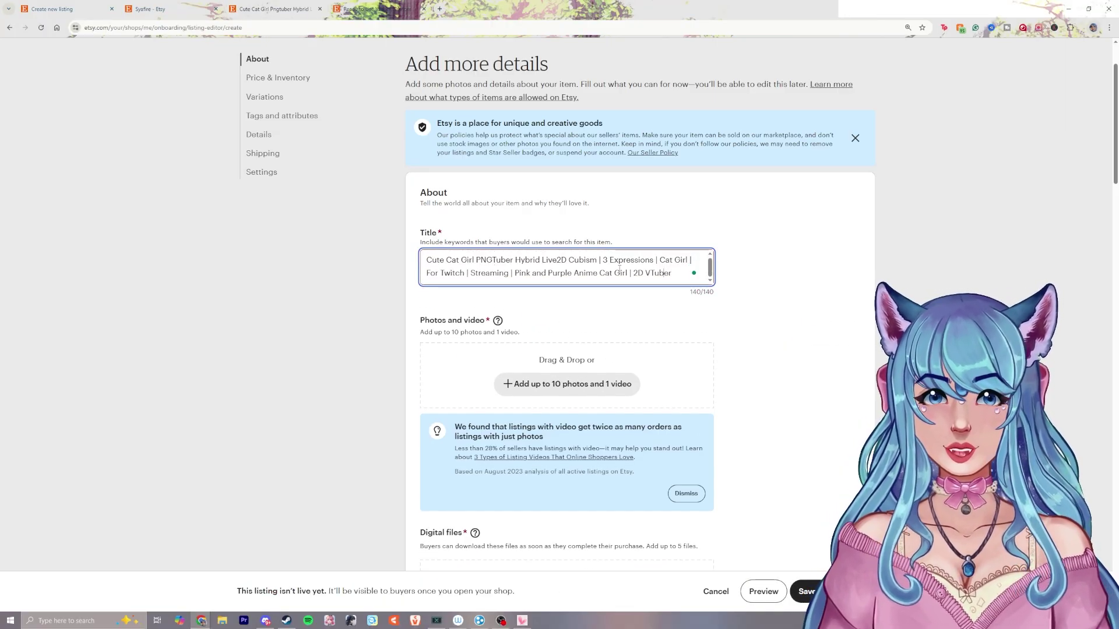
pyautogui.moveTo(426, 260); pyautogui.dragTo(658, 261)
pyautogui.click(685, 260)
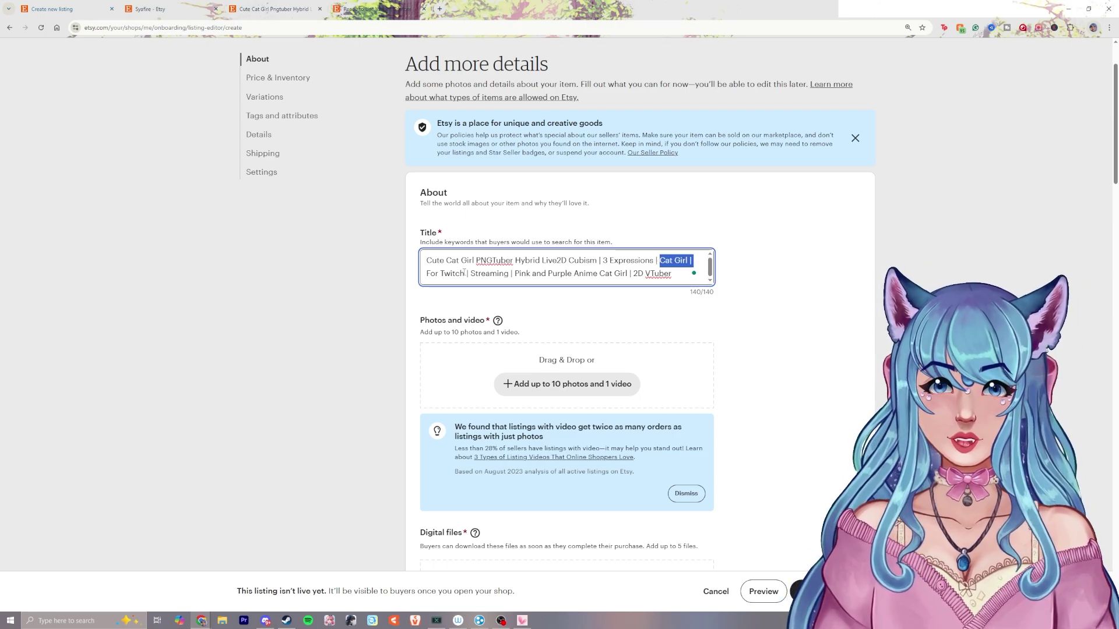
pyautogui.click(682, 284)
pyautogui.scroll(-1, 683, 241)
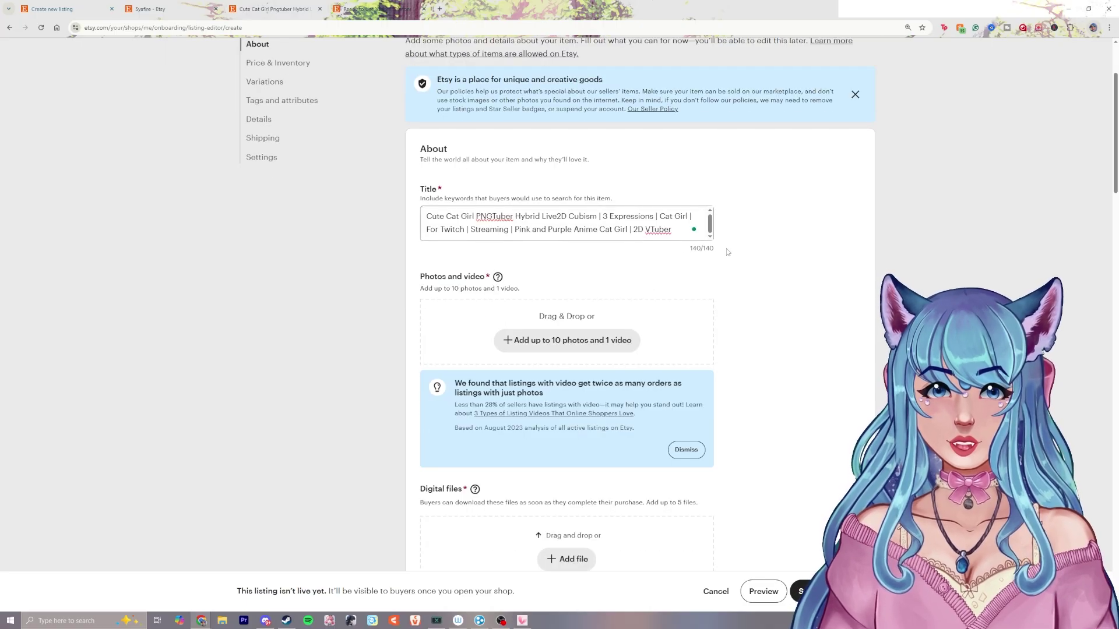
pyautogui.moveTo(728, 251); pyautogui.dragTo(692, 249)
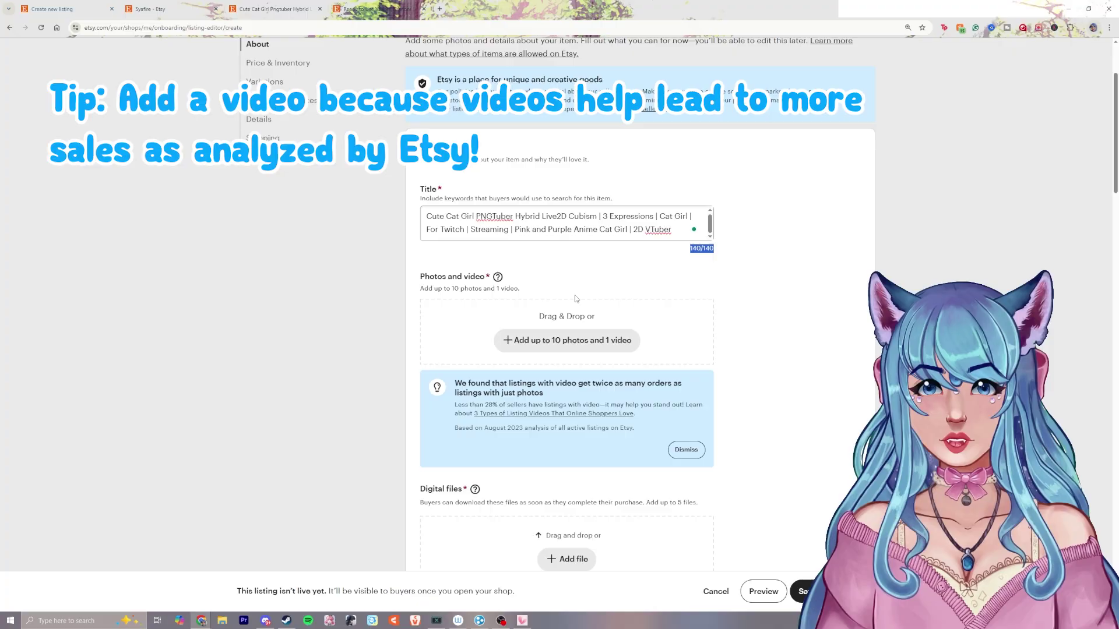
# Step: Sketch a freehand black brush stroke on a blank Photopea canvas, and browse the photo collage templates in Canva
pyautogui.click(610, 345)
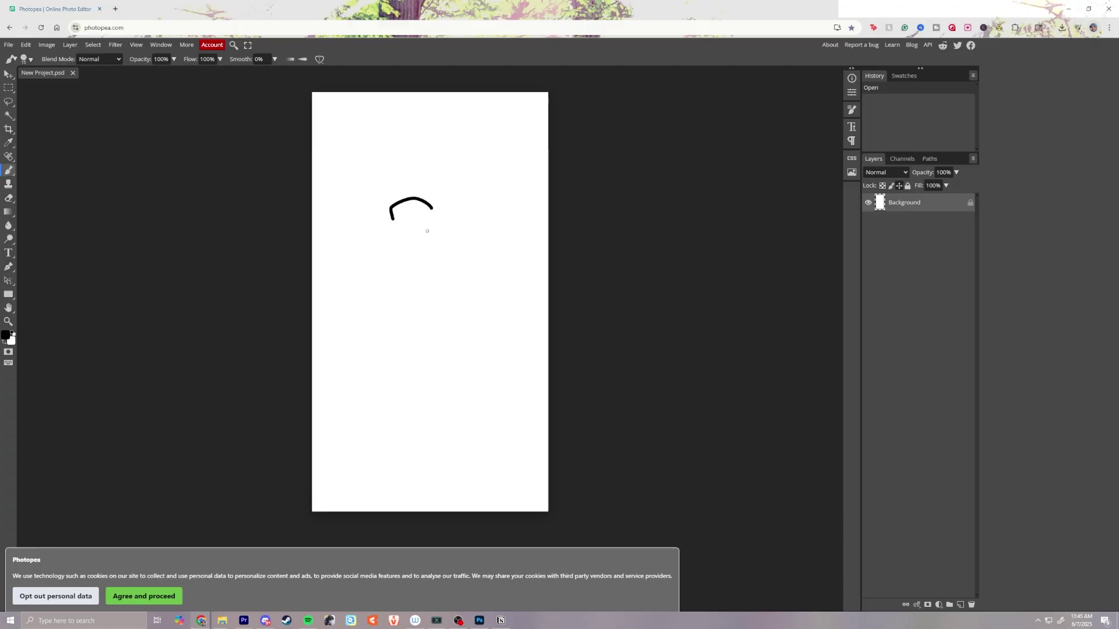
pyautogui.moveTo(431, 221); pyautogui.dragTo(416, 310)
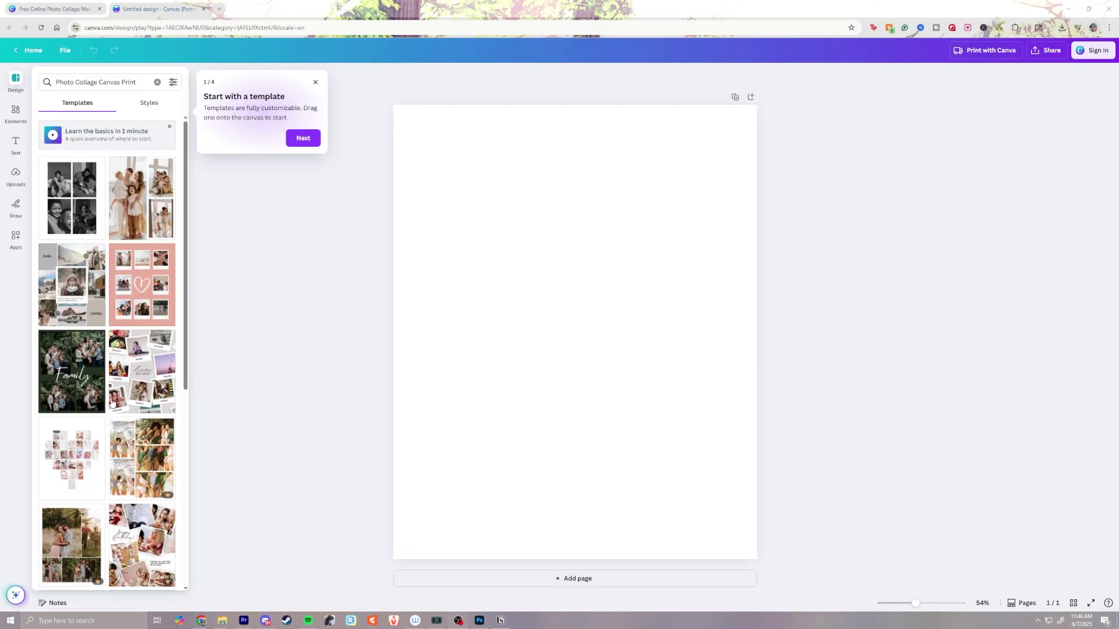
pyautogui.scroll(-8, 125, 444)
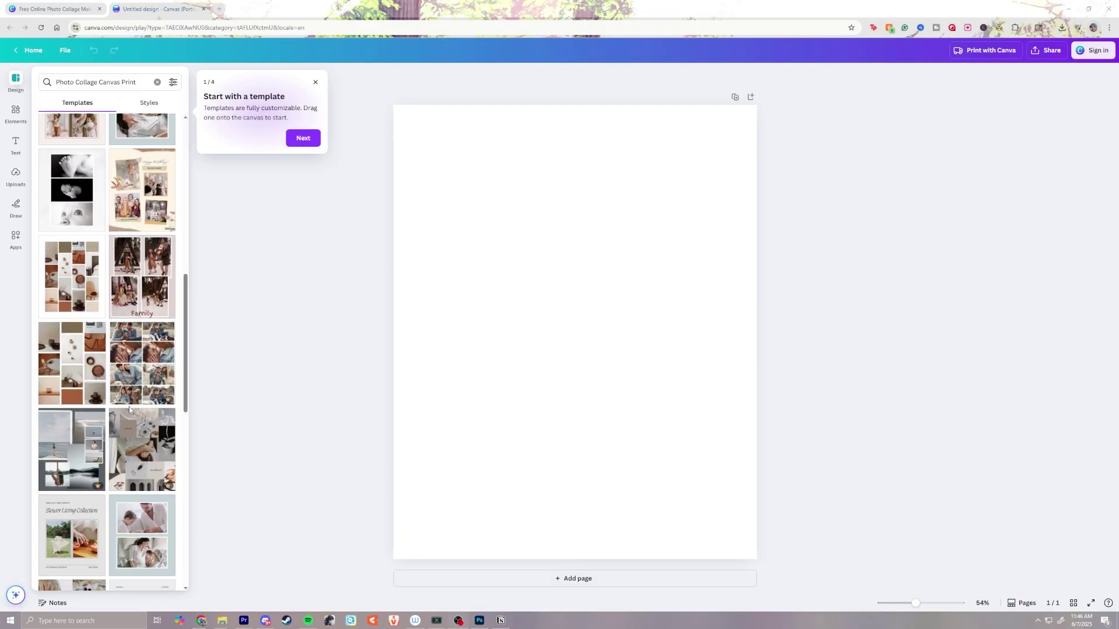
pyautogui.scroll(-5, 125, 444)
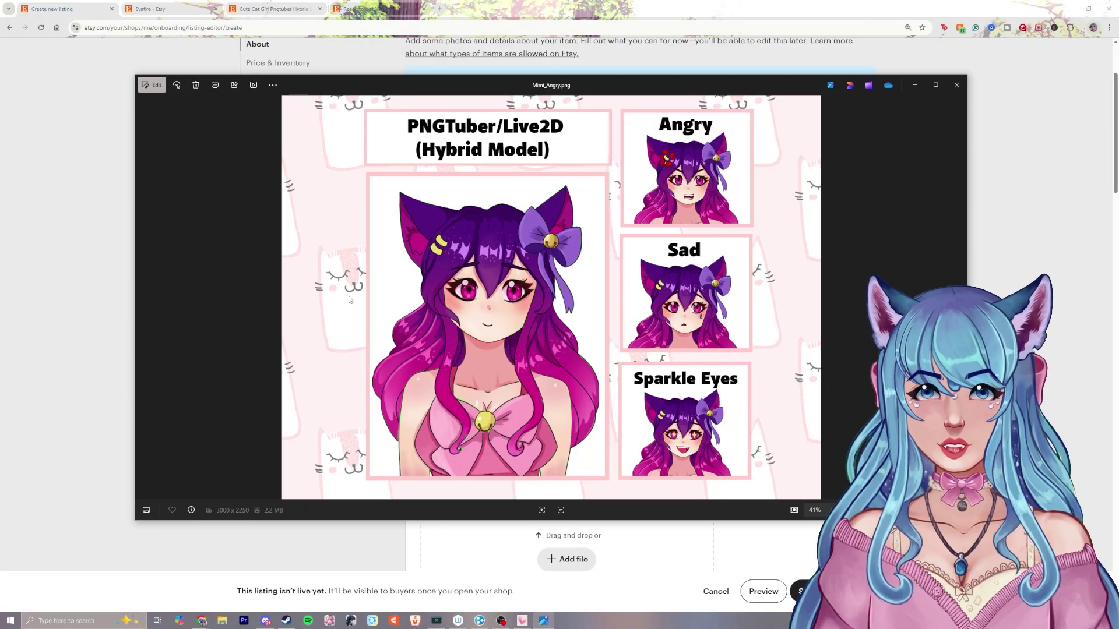
# Step: Close the Mimi_Angry.png preview, and examine the thumbnails of competing vtuber listings in the Etsy search results for inspiration
pyautogui.hotkey('alt', 'F4')
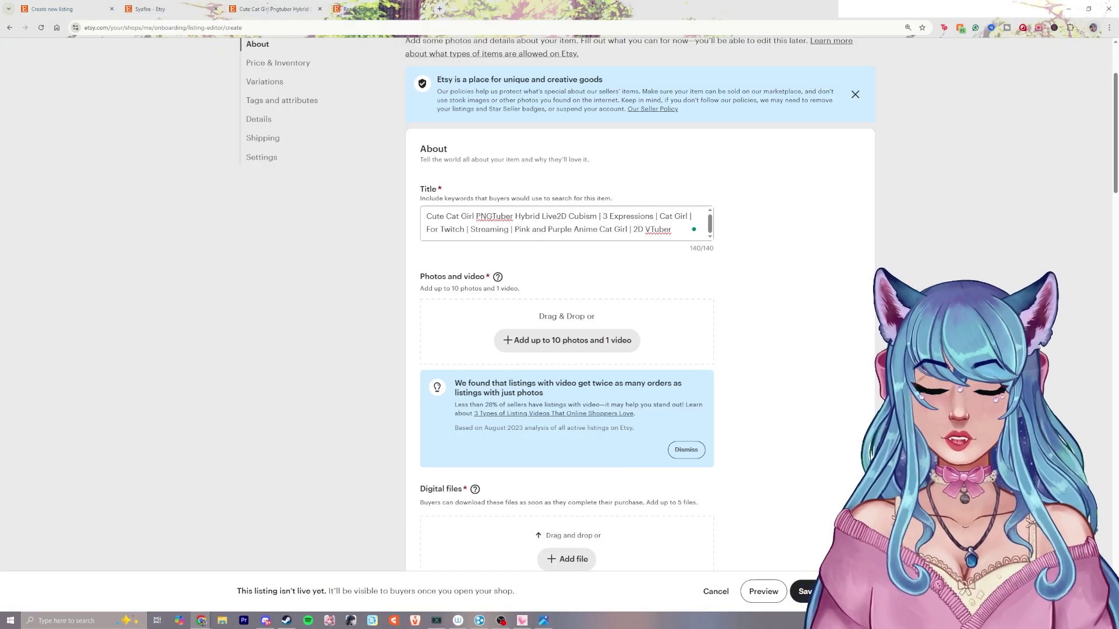
pyautogui.hotkey('alt', 'Tab')
pyautogui.hotkey('alt', 'Tab')
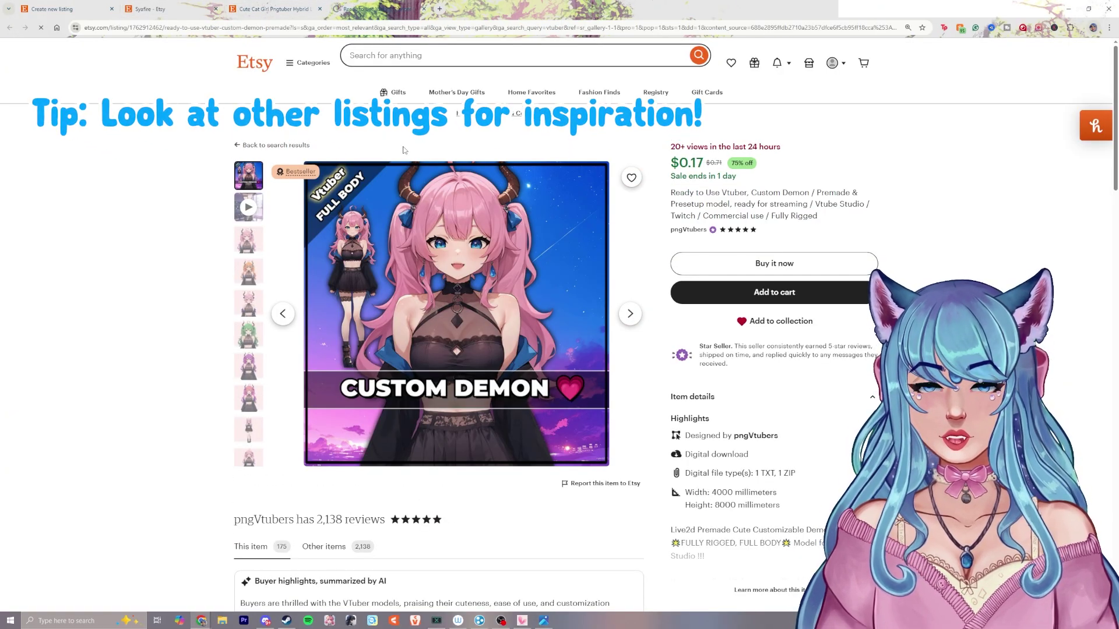
pyautogui.click(272, 145)
pyautogui.scroll(-7, 462, 196)
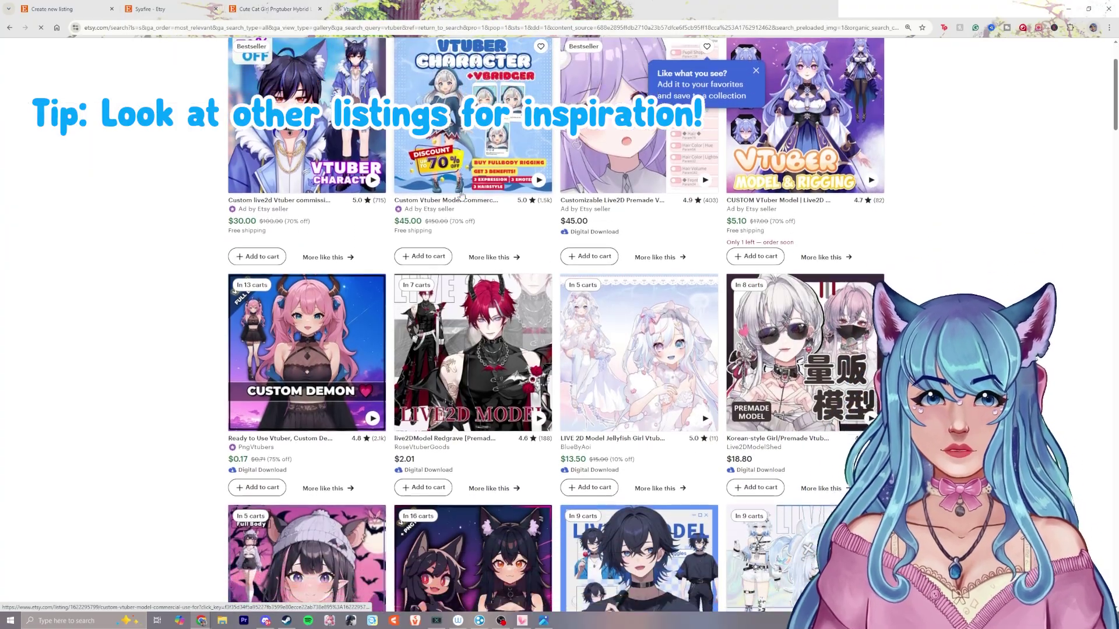
pyautogui.scroll(-4, 462, 195)
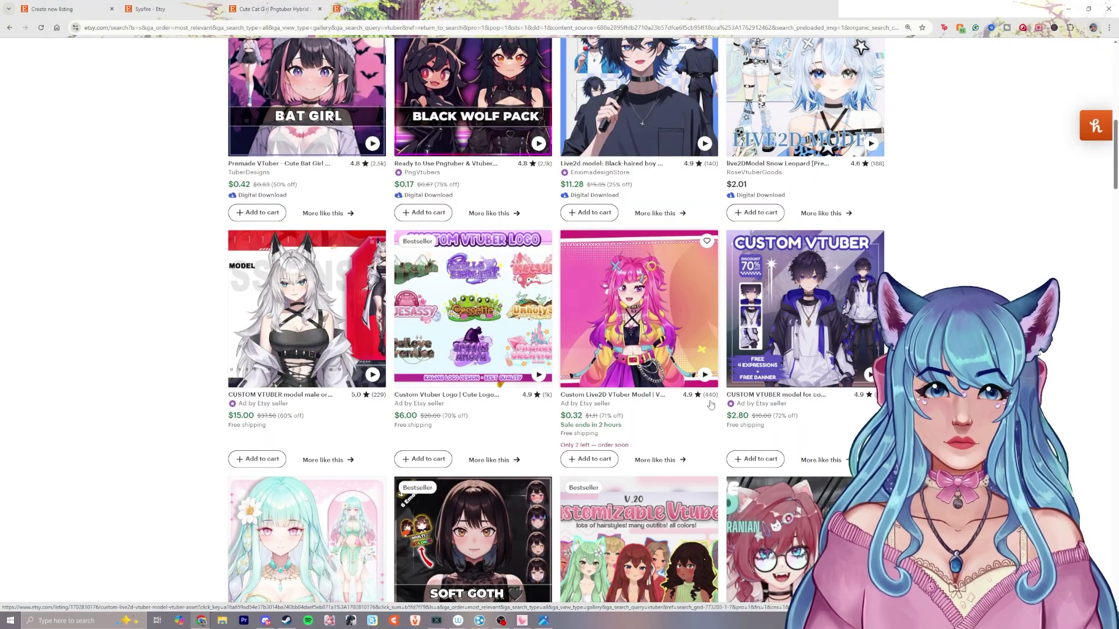
pyautogui.scroll(-2, 688, 210)
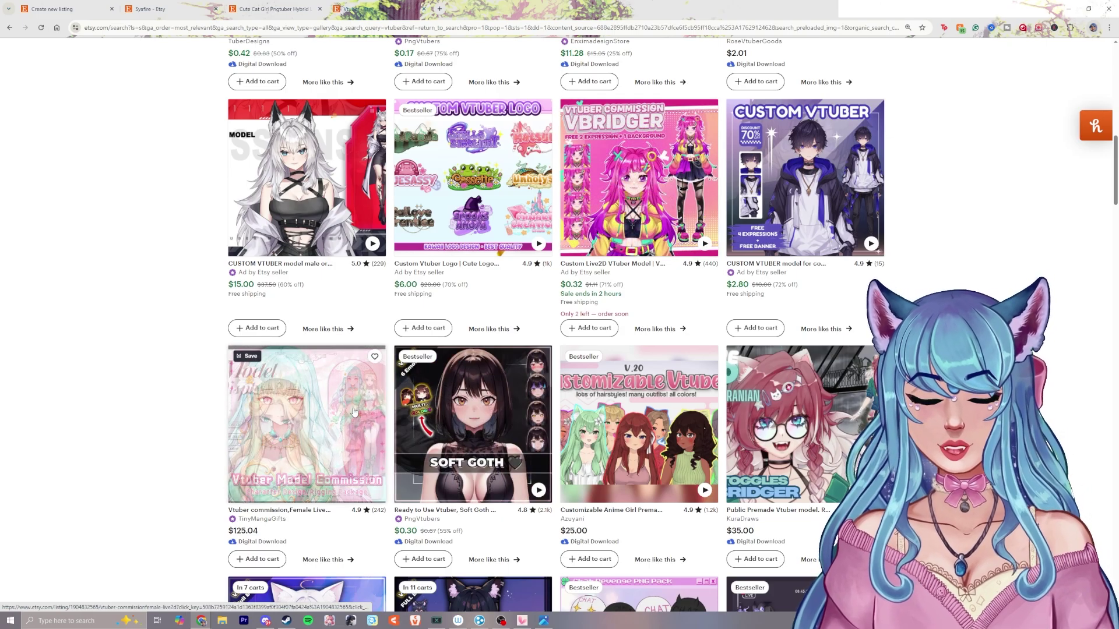
pyautogui.scroll(-4, 618, 426)
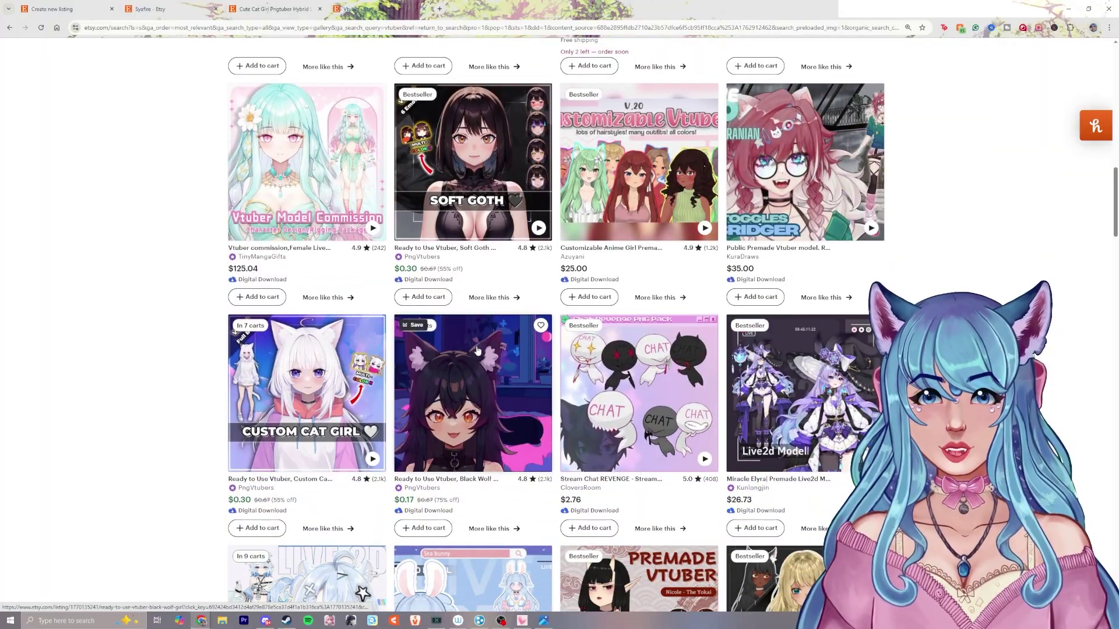
pyautogui.scroll(-1, 466, 345)
pyautogui.scroll(3, 478, 347)
pyautogui.scroll(-12, 481, 346)
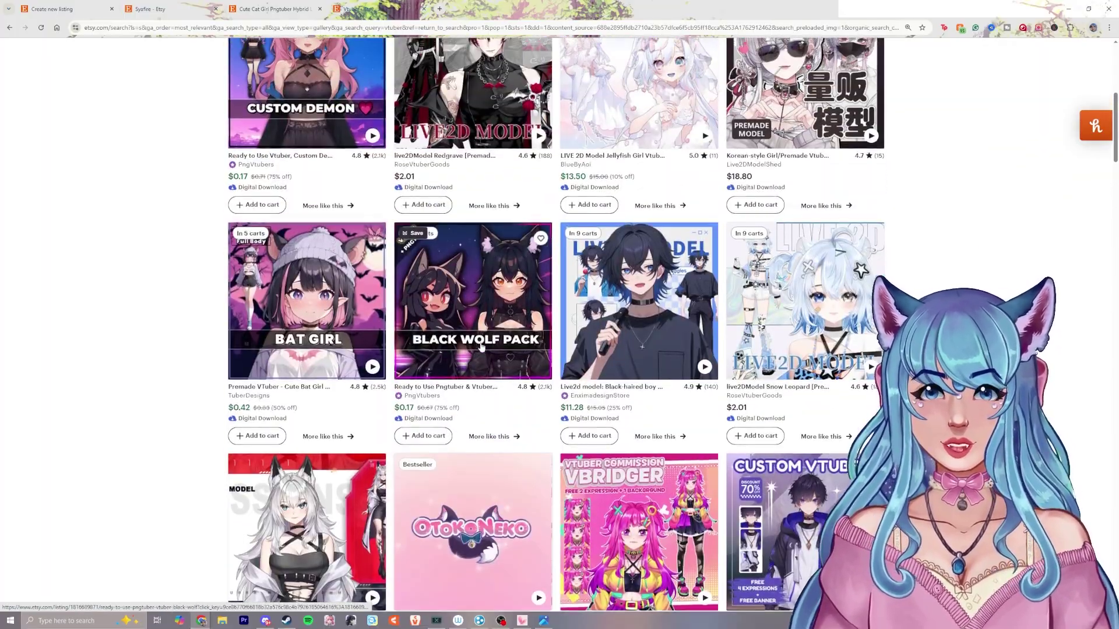
pyautogui.scroll(2, 481, 346)
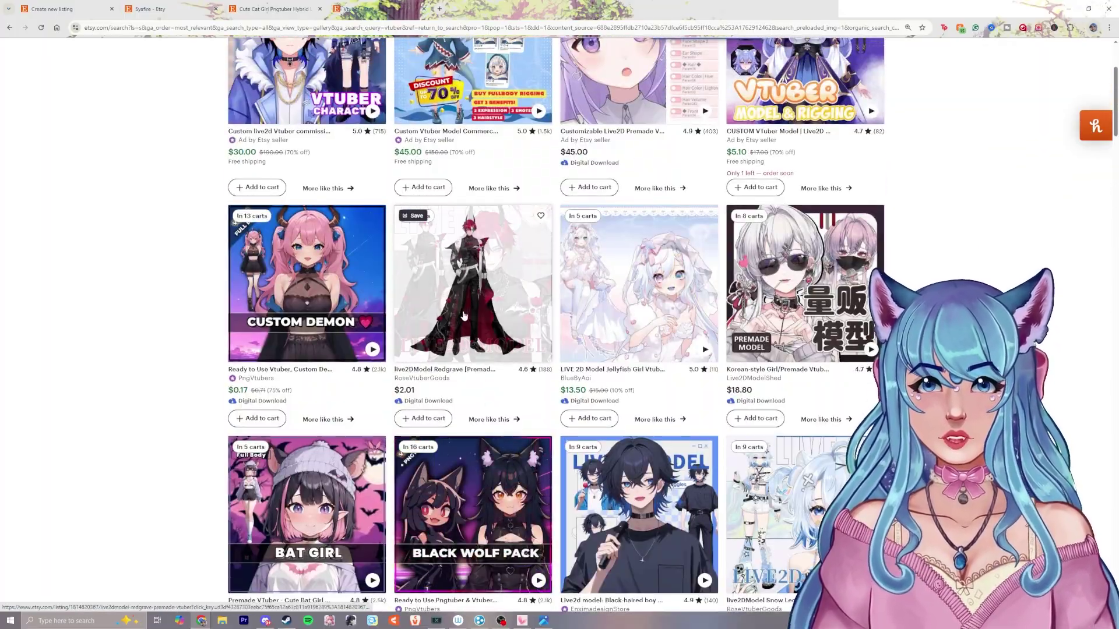
pyautogui.click(286, 3)
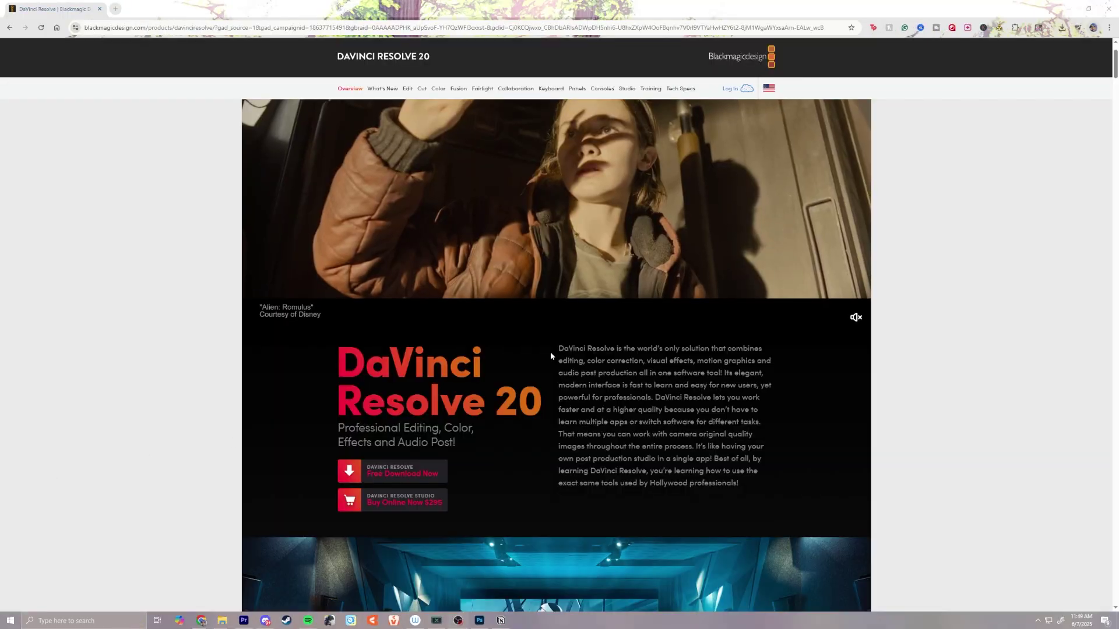
# Step: Look through the DaVinci Resolve 20 product page for its video editing features
pyautogui.scroll(-5, 550, 351)
pyautogui.scroll(-10, 562, 339)
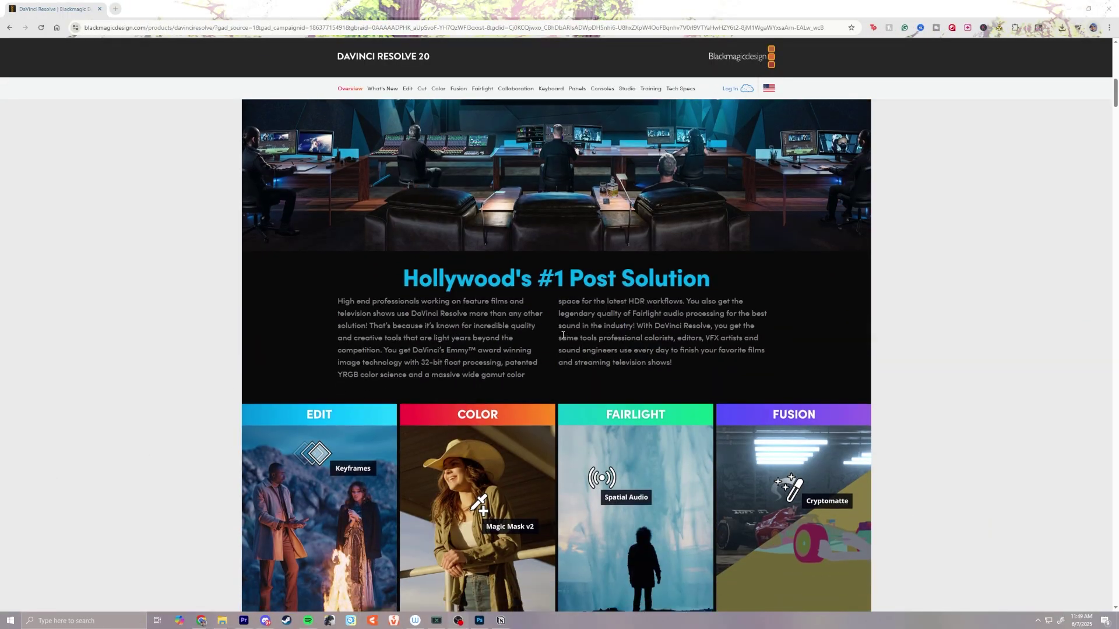
pyautogui.scroll(-3, 563, 335)
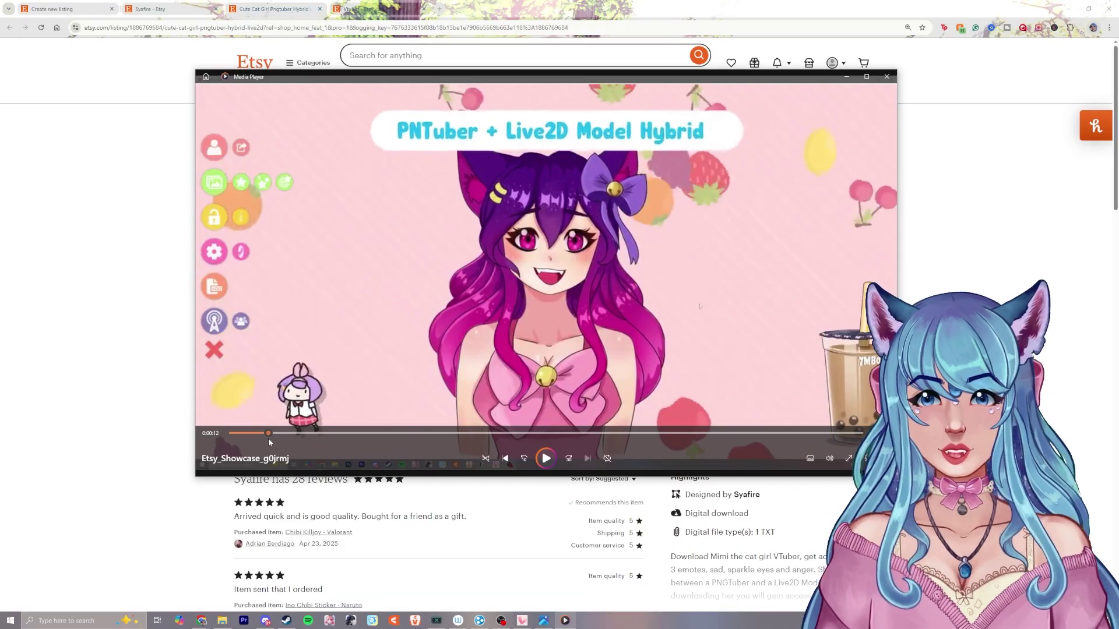
# Step: Review the Etsy_Showcase_g0jrmj video from the model introduction to the sparkle eyes hotkey, and close the player
pyautogui.moveTo(294, 442); pyautogui.dragTo(860, 432)
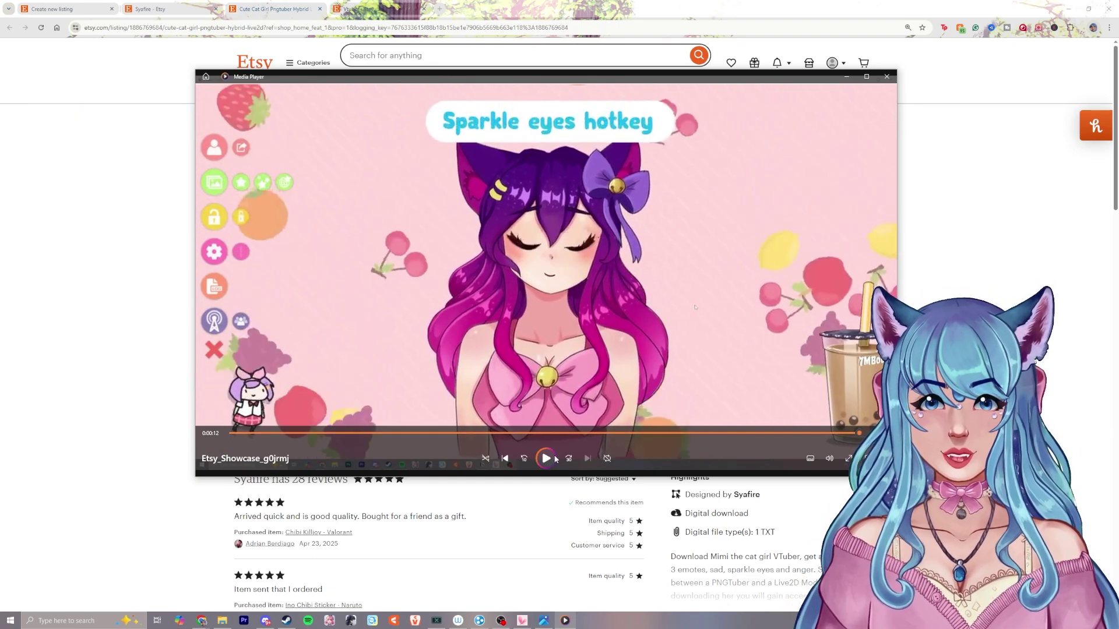
pyautogui.click(553, 459)
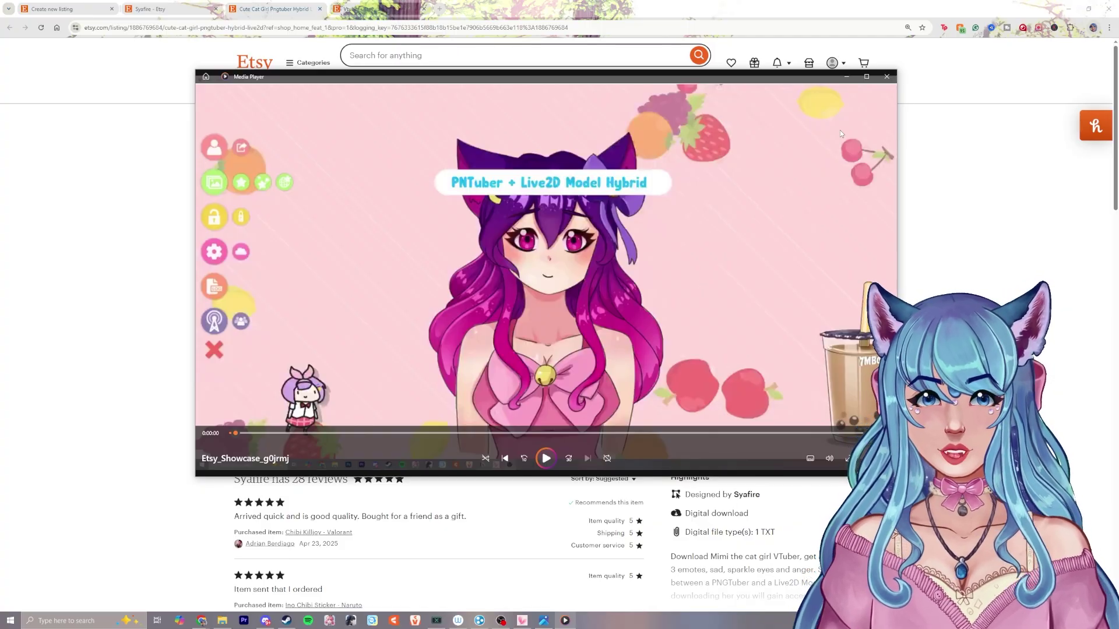
pyautogui.click(888, 77)
# Step: Upload Mimi_Angry.png as the new listing's primary photo, plus the Etsy_Showcase_g0jrmj.mp4 video and the VRC_Character_Sheet.png image
pyautogui.click(60, 8)
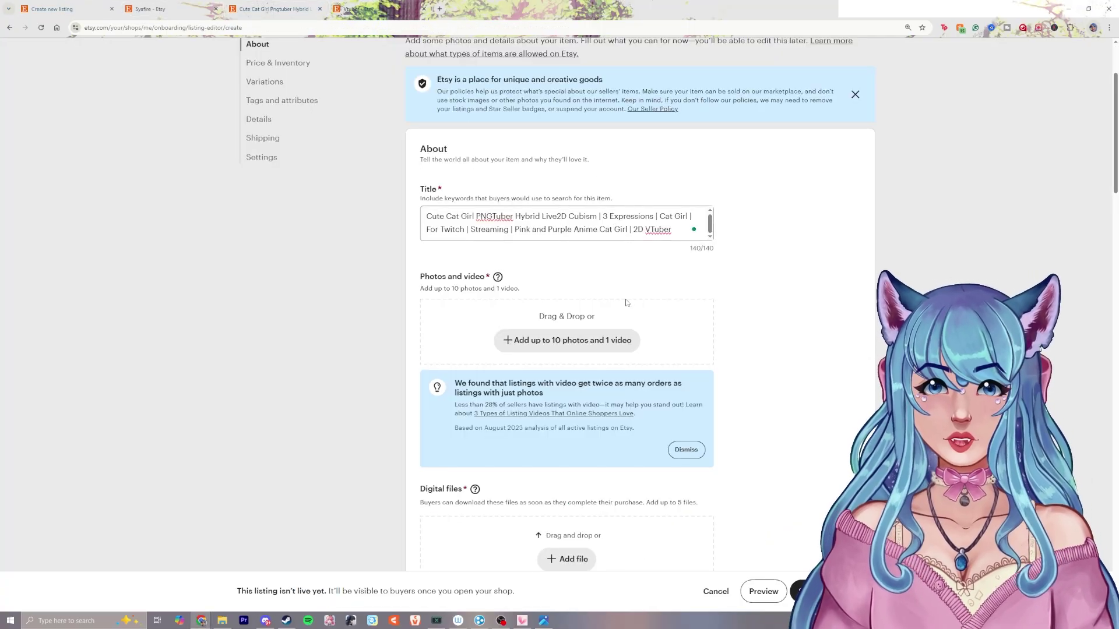
pyautogui.click(593, 341)
pyautogui.doubleClick(354, 128)
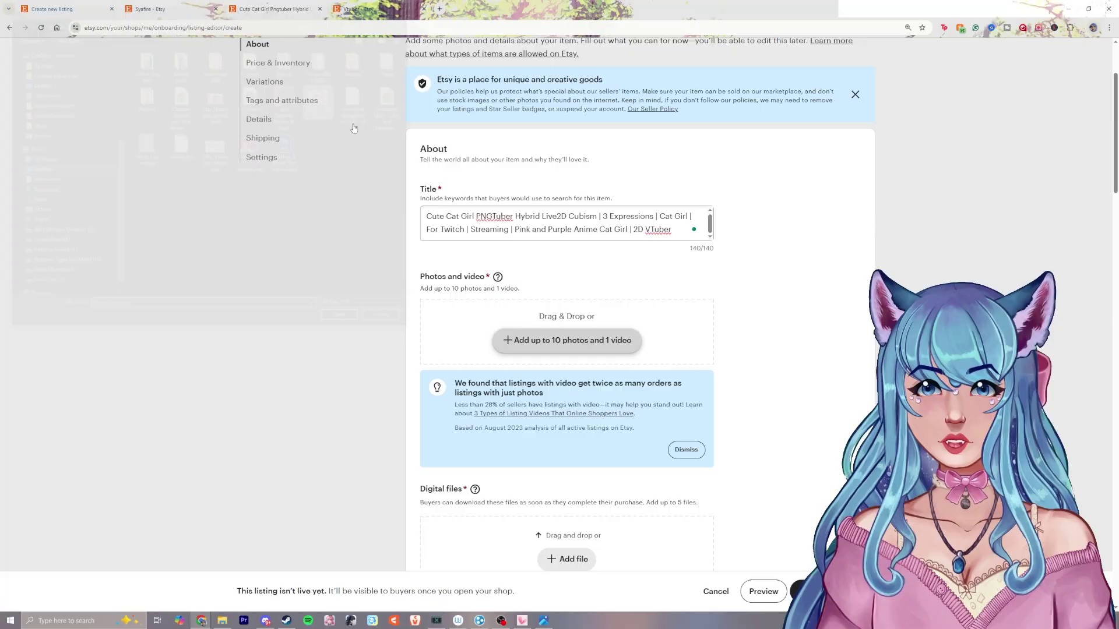
pyautogui.click(490, 340)
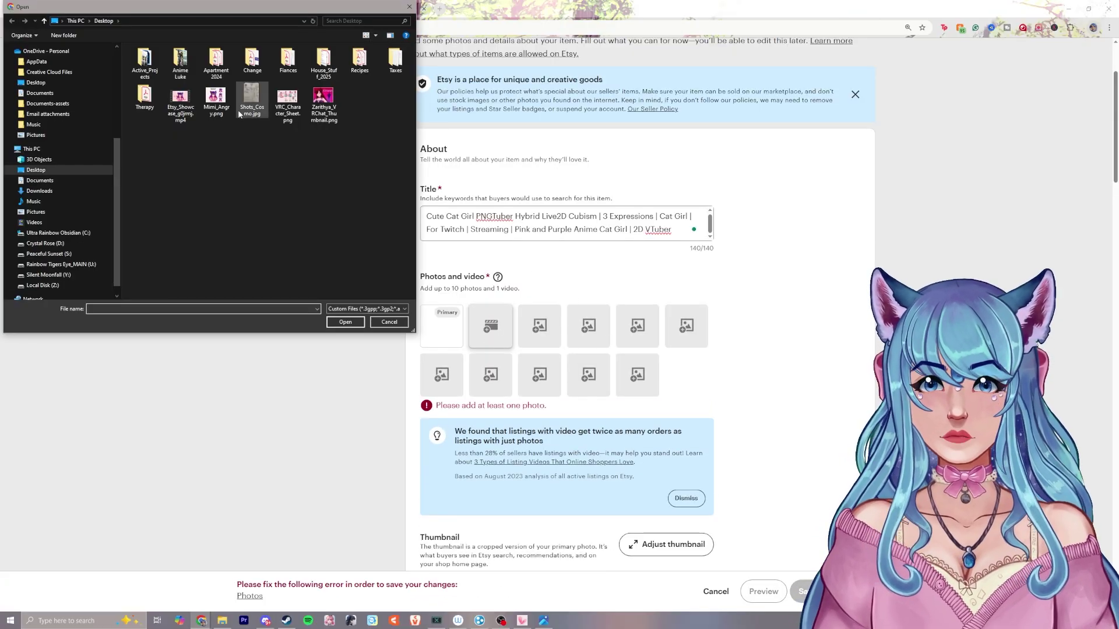
pyautogui.doubleClick(170, 103)
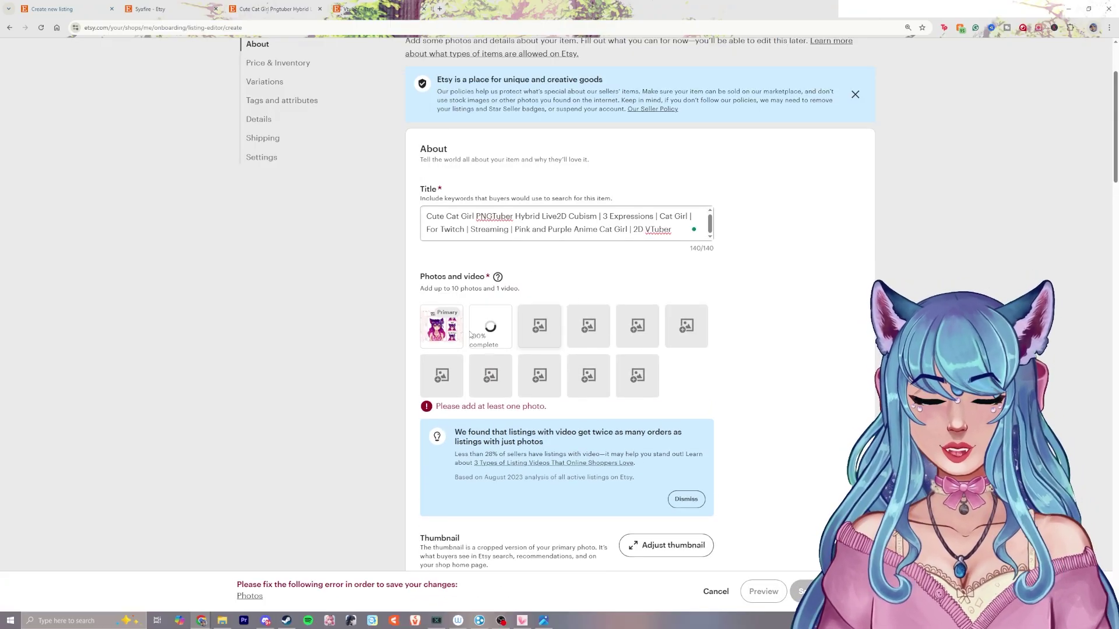
pyautogui.click(540, 326)
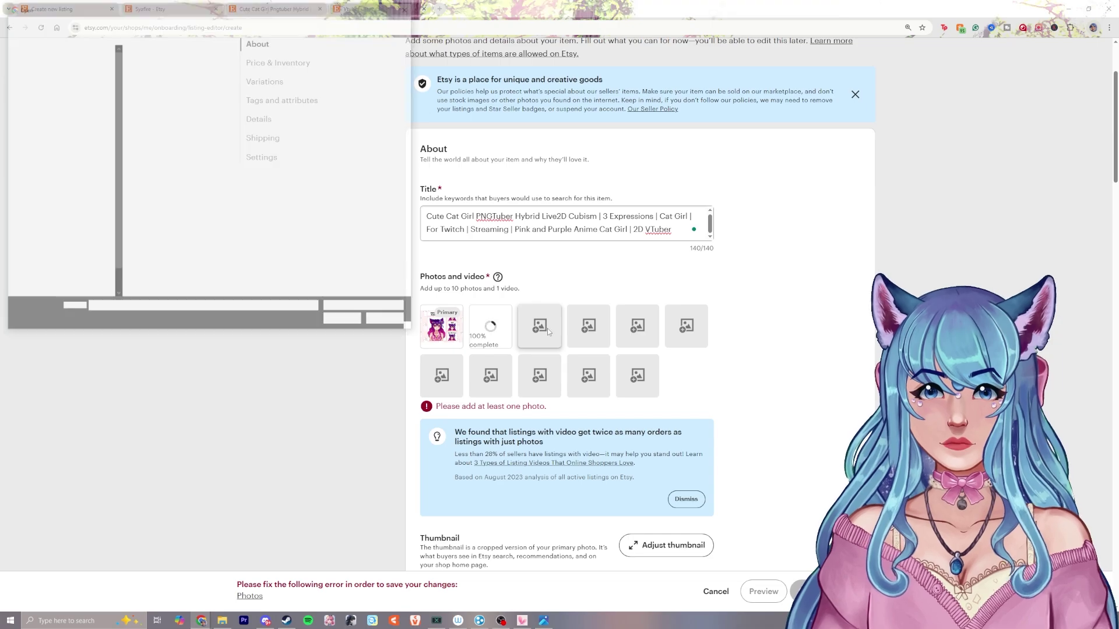
pyautogui.doubleClick(256, 99)
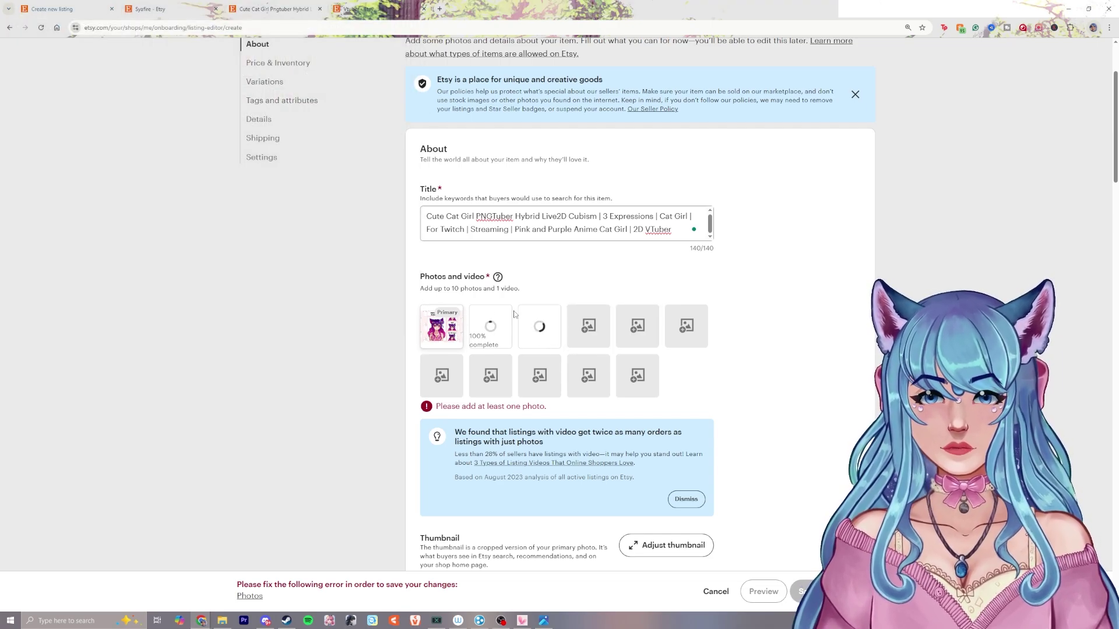
# Step: Inspect the image adjustment options for the listing's primary photo, and leave the editor without applying changes
pyautogui.click(441, 325)
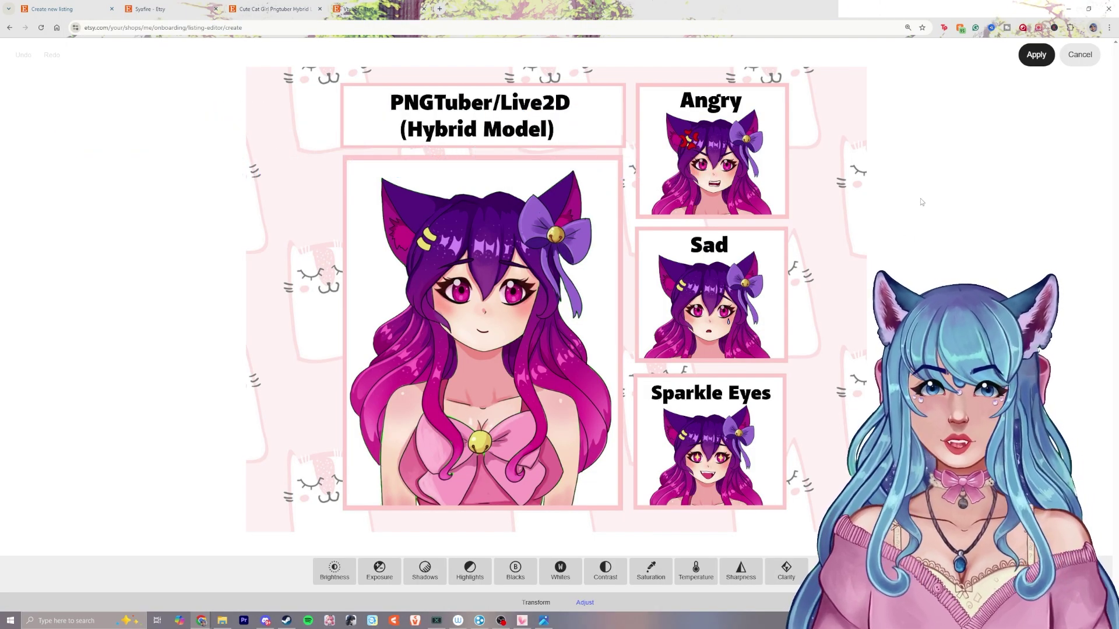
pyautogui.click(1080, 55)
pyautogui.click(614, 351)
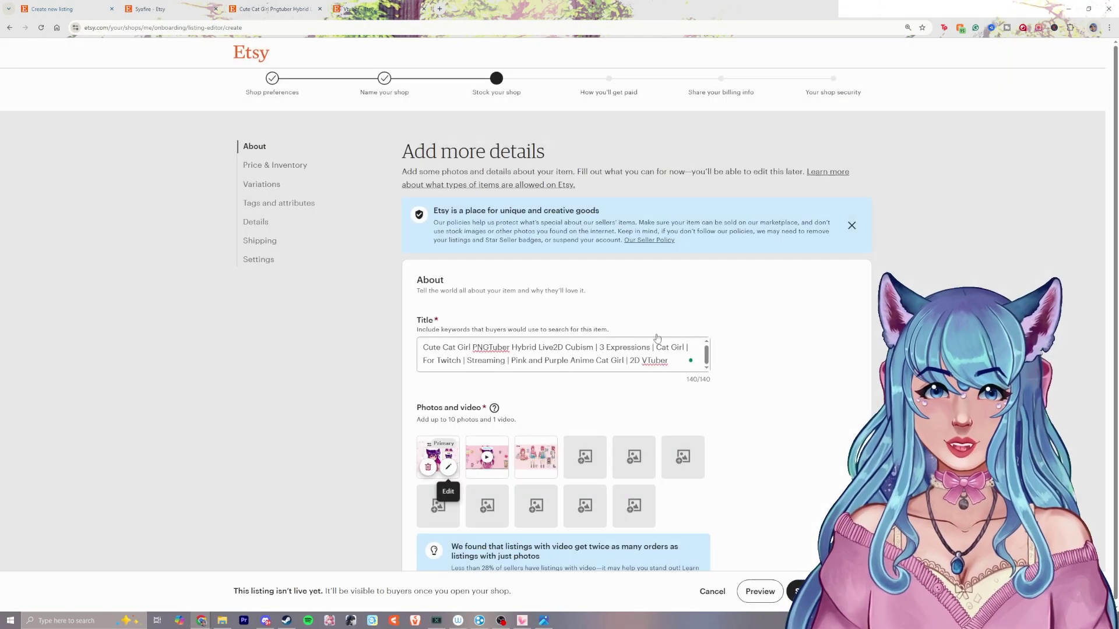
pyautogui.scroll(-2, 656, 338)
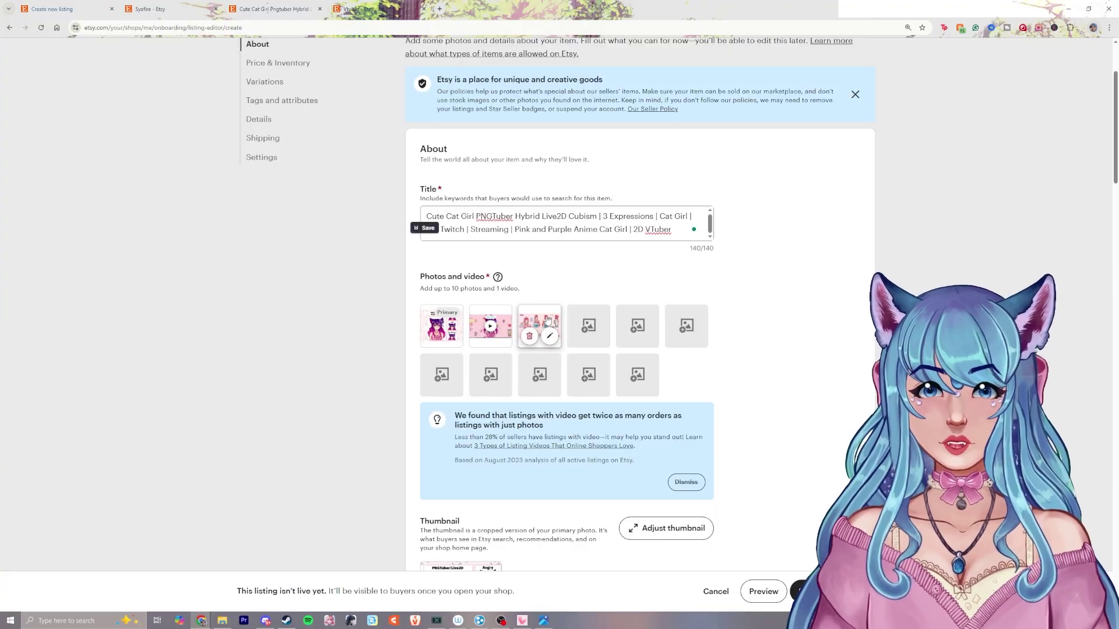
# Step: Inspect the alt text option for the listing's character sheet image, and leave it without entering a description
pyautogui.moveTo(548, 319)
pyautogui.mouseDown()
pyautogui.moveTo(442, 326)
pyautogui.moveTo(551, 331)
pyautogui.mouseUp()
pyautogui.click(548, 335)
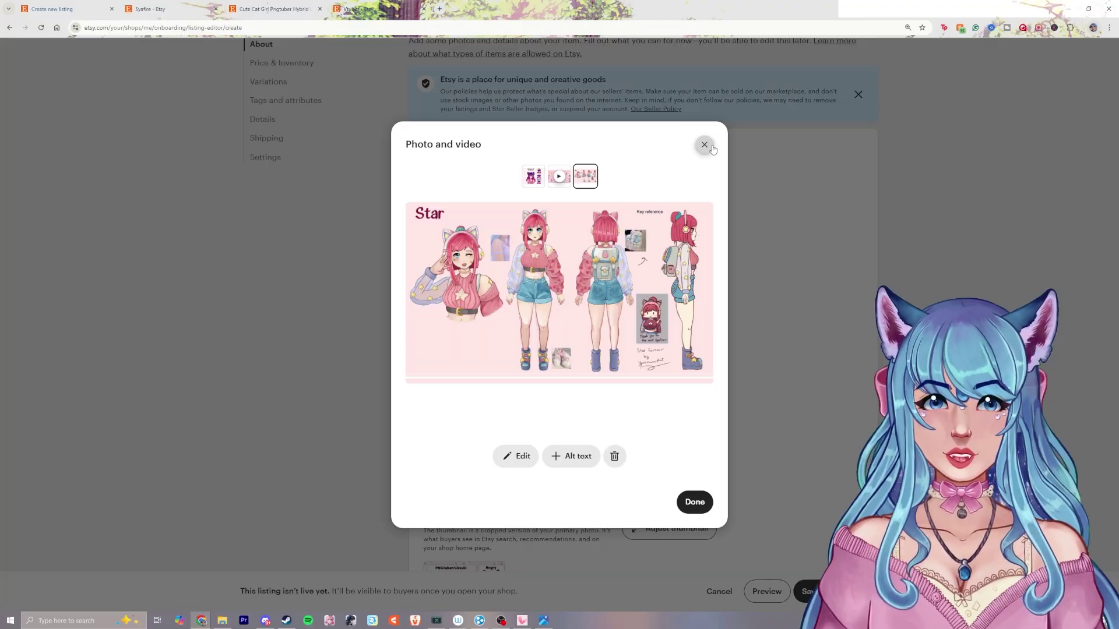
pyautogui.press('Escape')
pyautogui.click(548, 320)
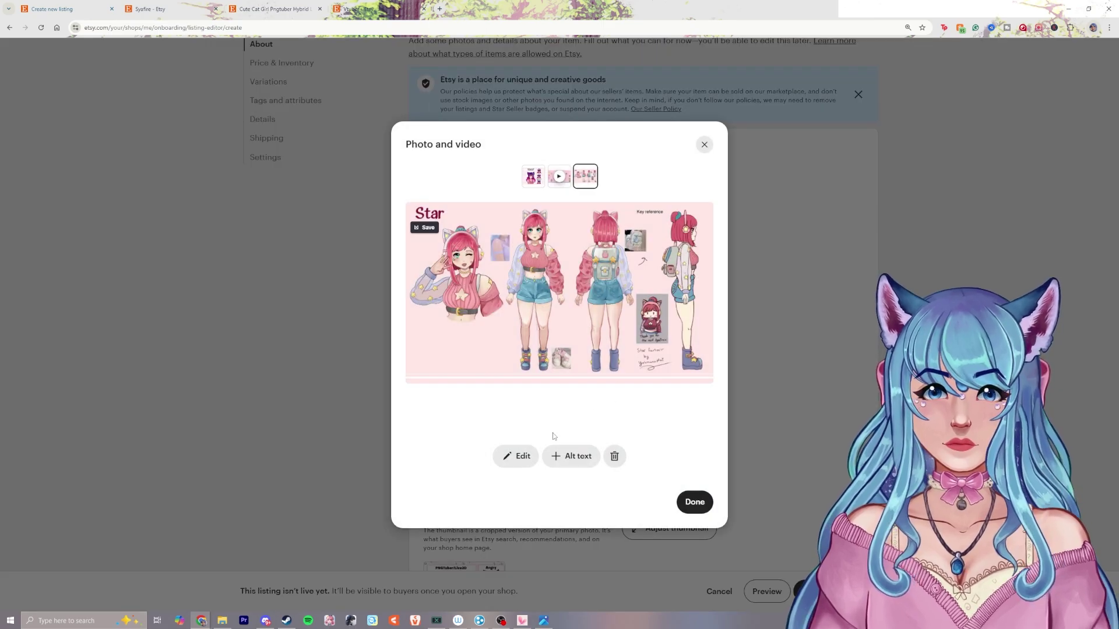
pyautogui.click(572, 457)
pyautogui.click(546, 388)
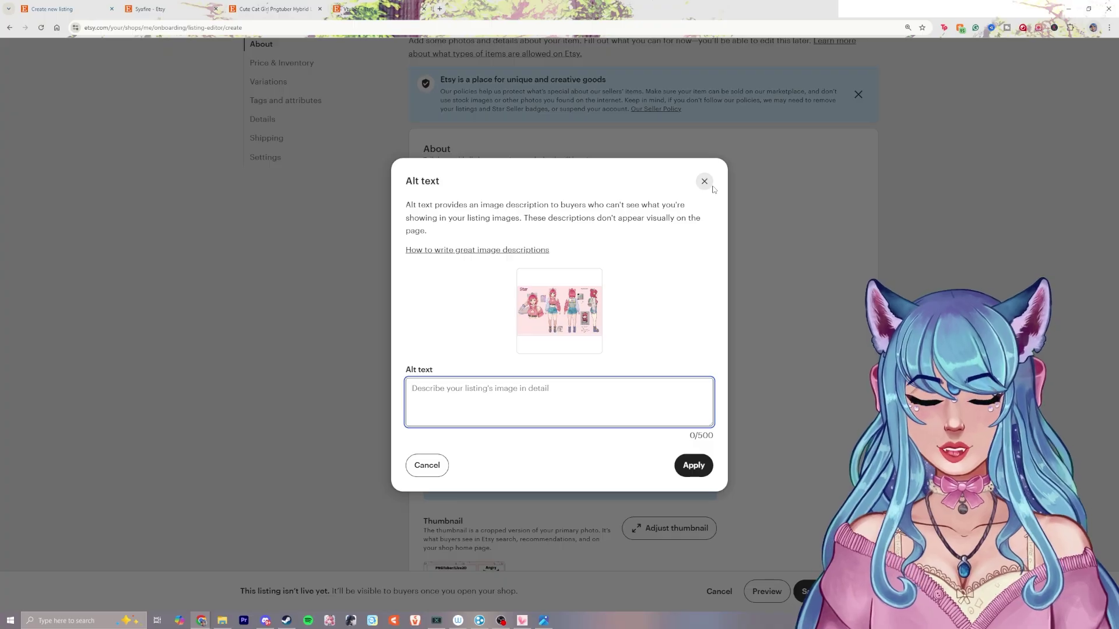
pyautogui.click(705, 182)
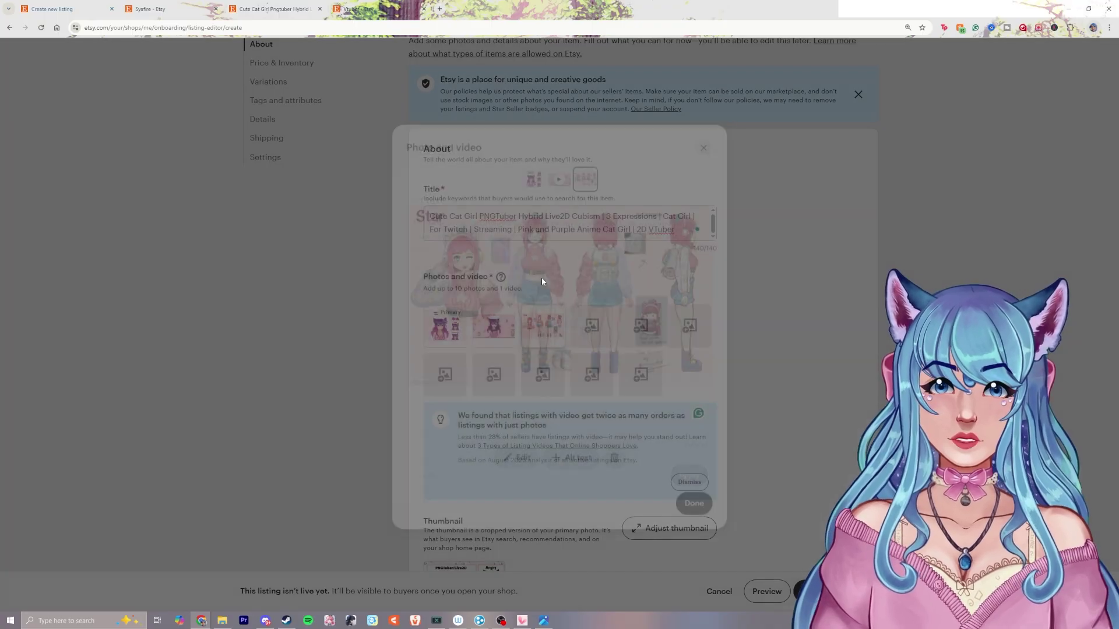
pyautogui.click(705, 142)
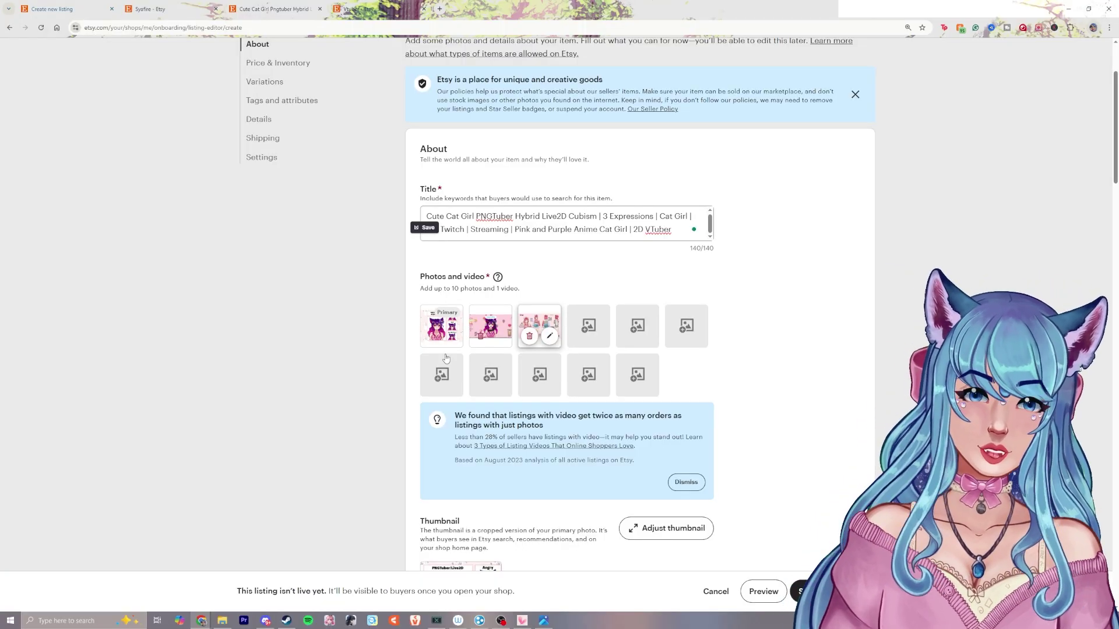
# Step: Remove the character sheet image from the listing's photos, and try repositioning the primary photo in the thumbnail adjustment
pyautogui.click(530, 336)
pyautogui.scroll(-2, 548, 318)
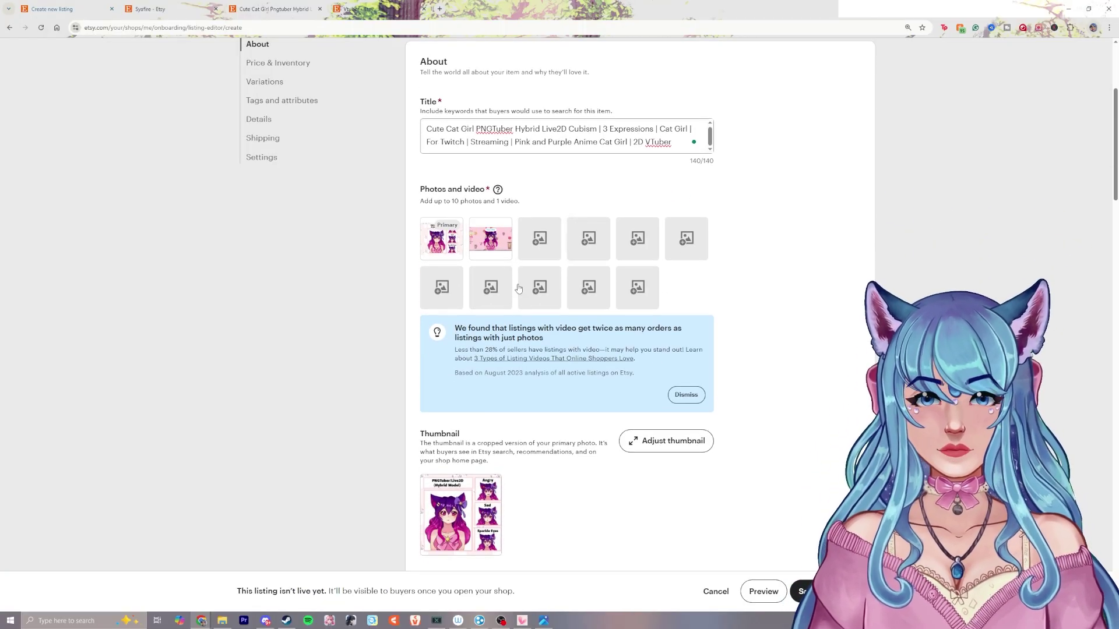
pyautogui.scroll(-4, 572, 289)
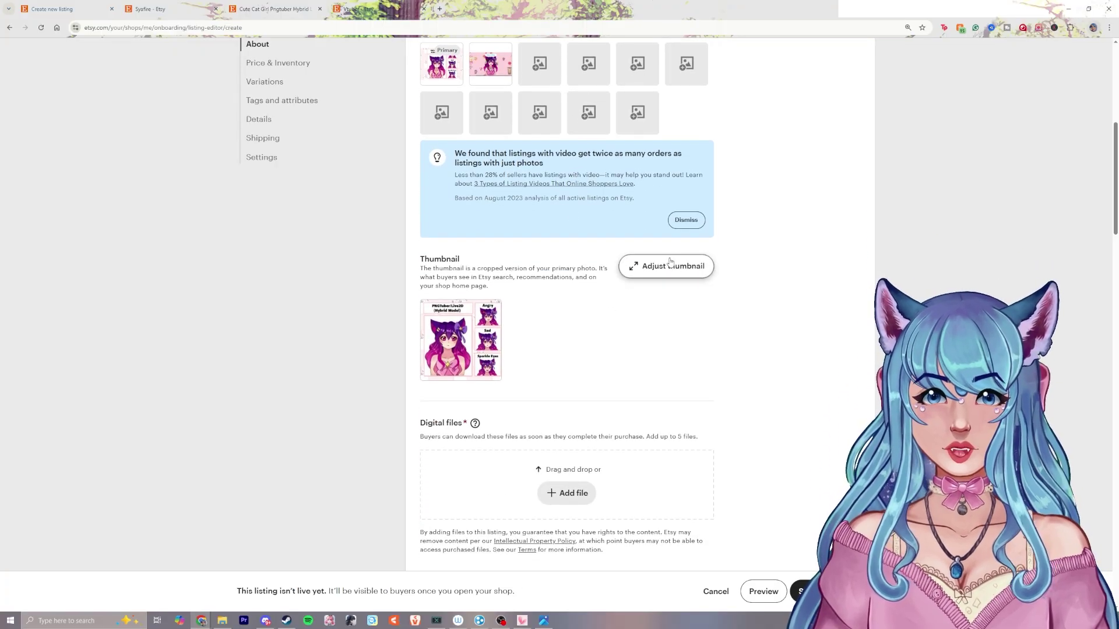
pyautogui.click(664, 267)
pyautogui.moveTo(517, 402)
pyautogui.mouseDown()
pyautogui.moveTo(562, 402)
pyautogui.moveTo(517, 402)
pyautogui.mouseUp()
pyautogui.moveTo(559, 332); pyautogui.dragTo(542, 333)
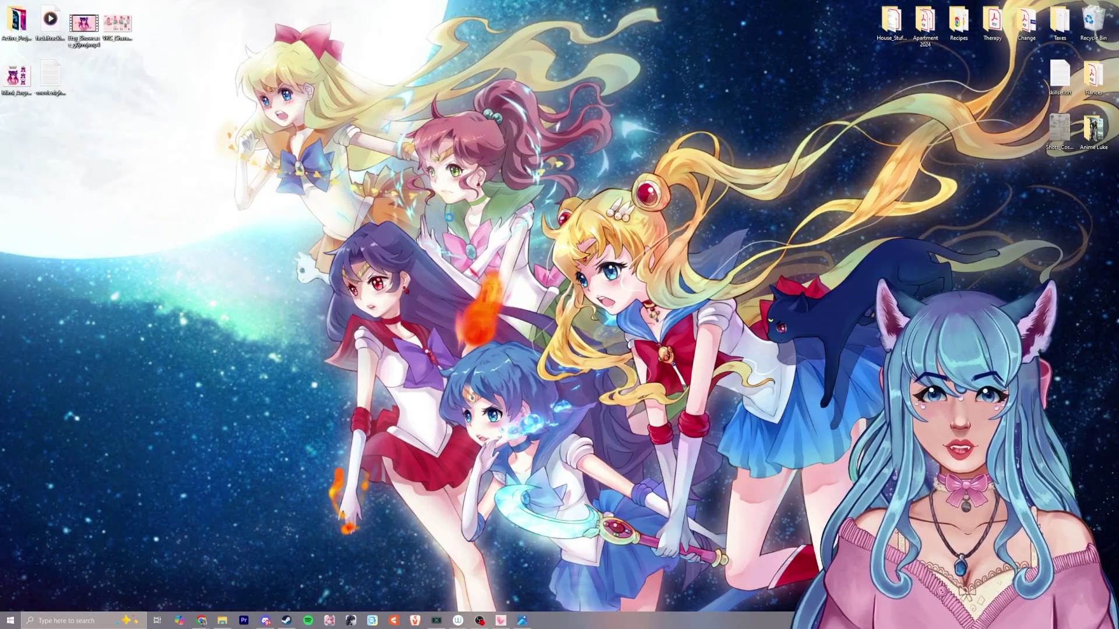
# Step: Create a new folder named Mimi_Cat_Girl_VTuber on the desktop
pyautogui.rightClick(447, 215)
pyautogui.click(464, 335)
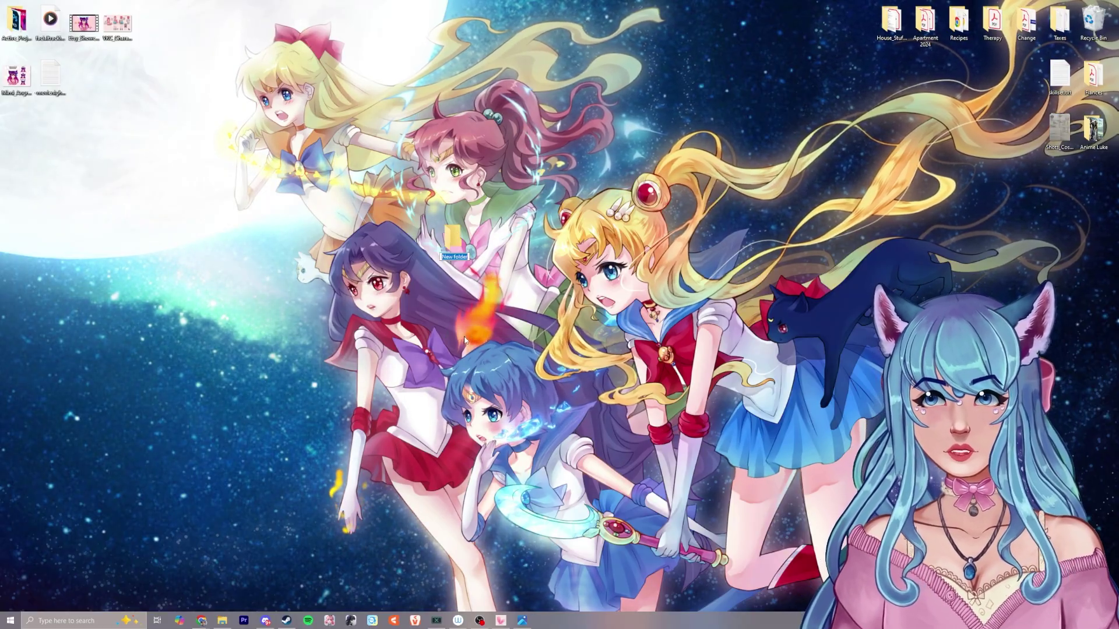
pyautogui.write('Mimi_Cat_Girl_V1')
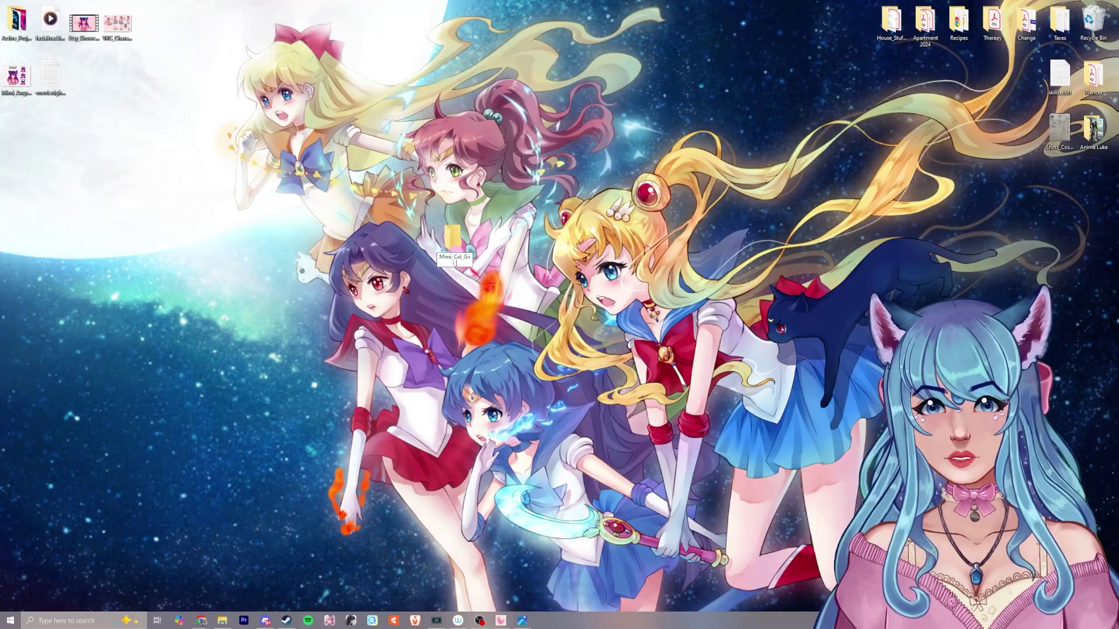
pyautogui.write('Tuber')
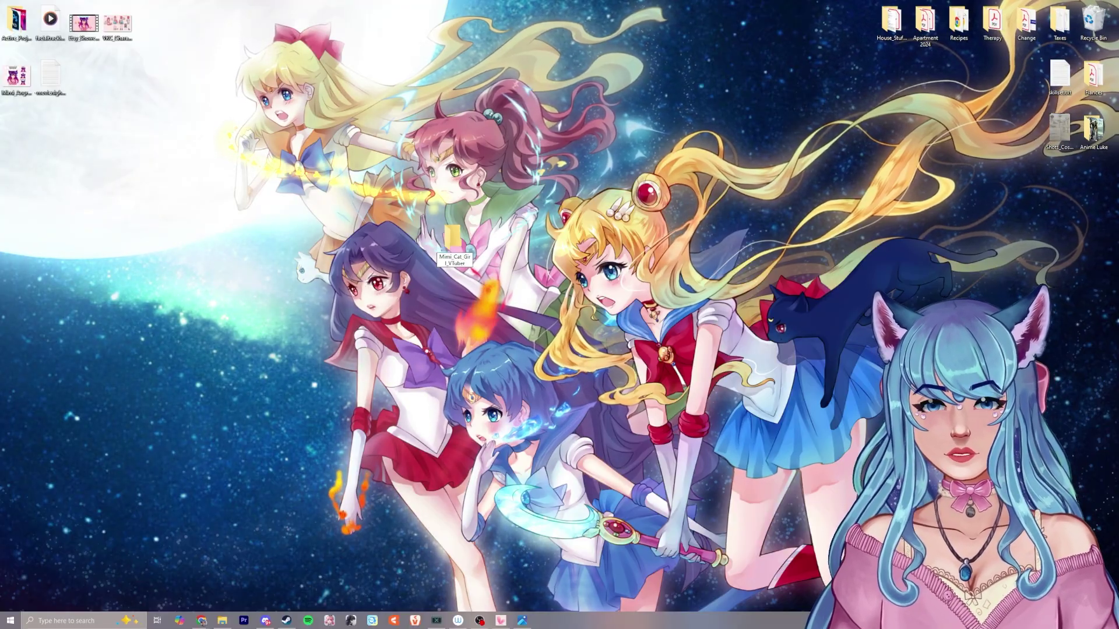
pyautogui.press('Return')
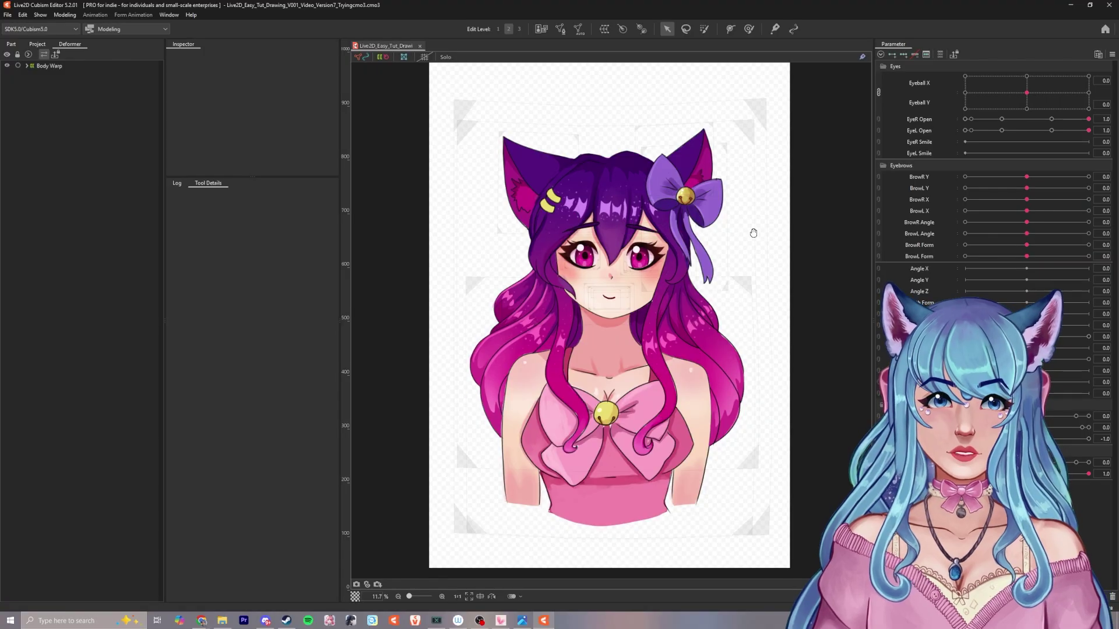
# Step: In Live2D Cubism Editor, export the cat girl model as a moc3 file for SDK 5.0 / Cubism5.0 into the desktop's Mimi_Cat_Girl_VTuber folder
pyautogui.moveTo(754, 233); pyautogui.dragTo(746, 238)
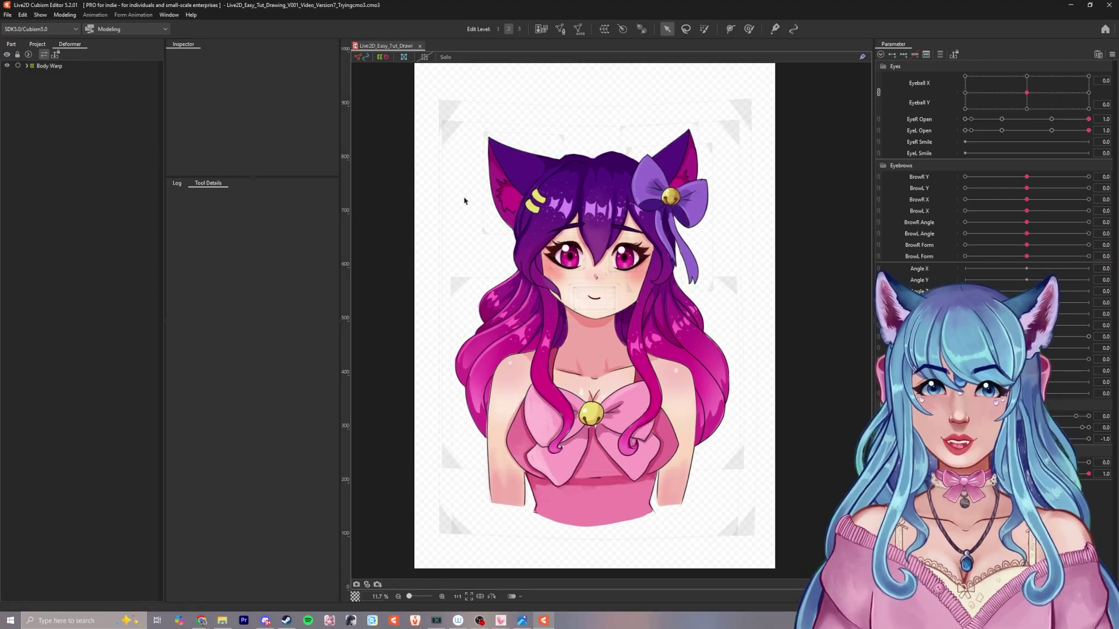
pyautogui.moveTo(516, 196)
pyautogui.mouseDown()
pyautogui.moveTo(494, 197)
pyautogui.moveTo(502, 199)
pyautogui.mouseUp()
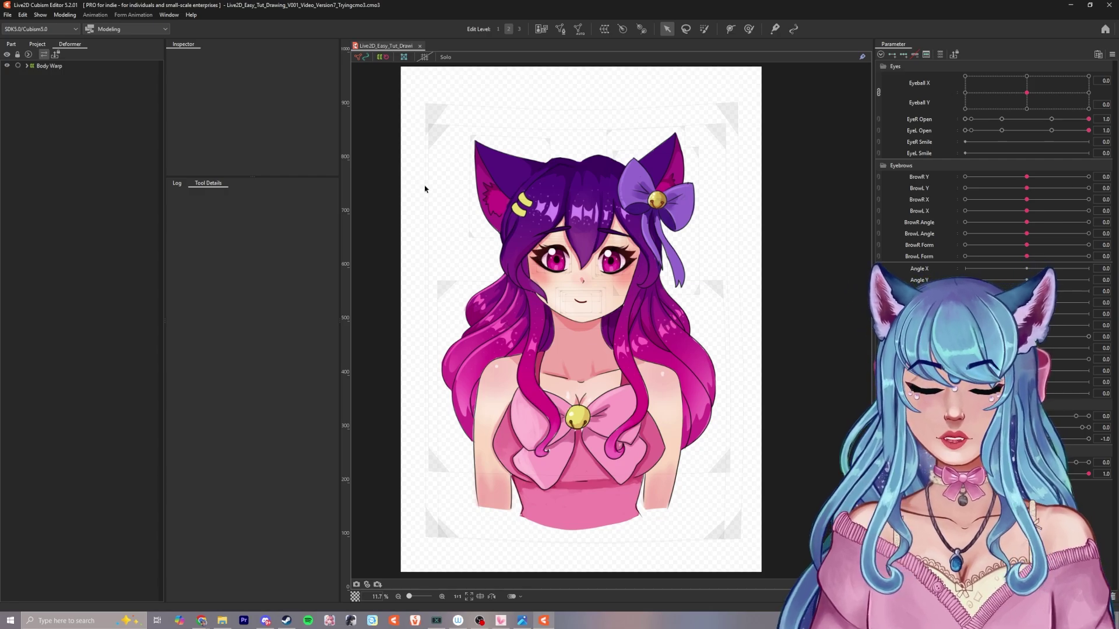
pyautogui.click(8, 15)
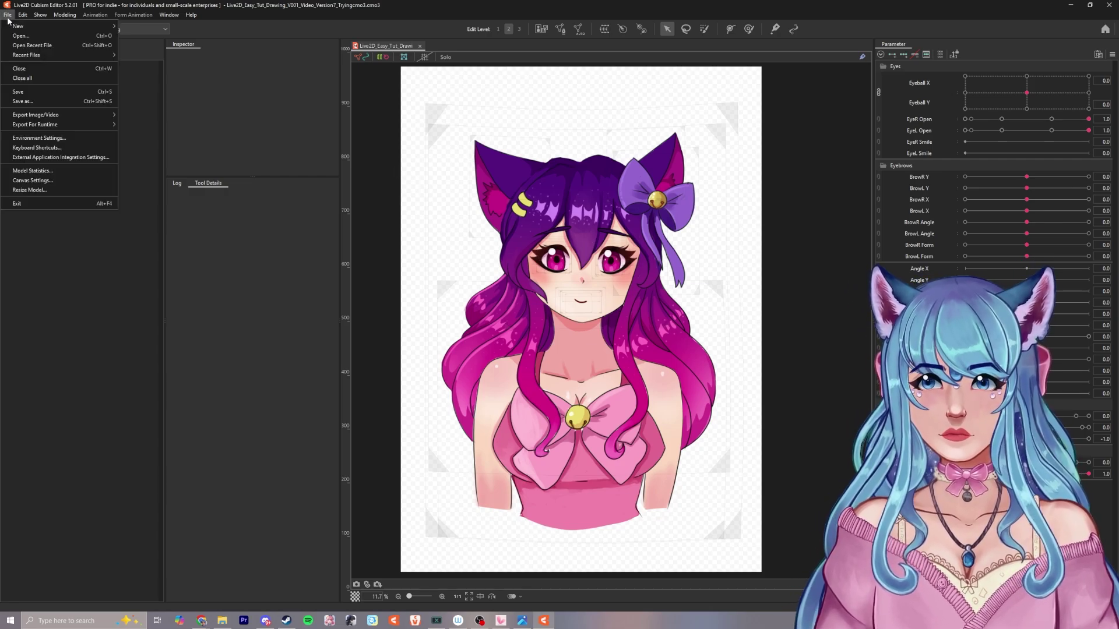
pyautogui.moveTo(65, 121)
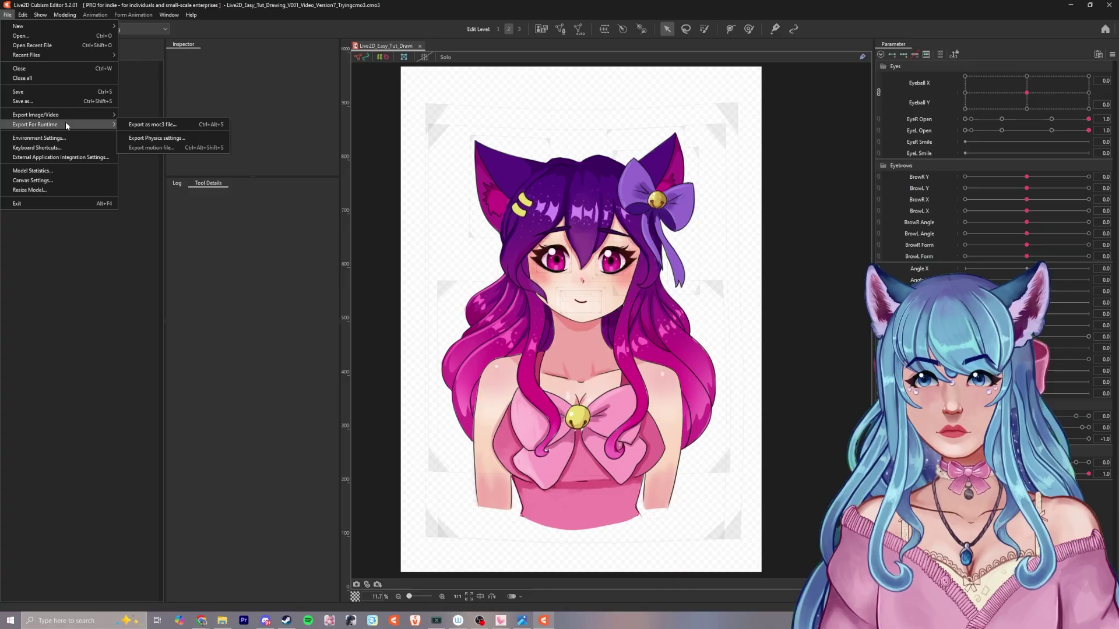
pyautogui.click(181, 126)
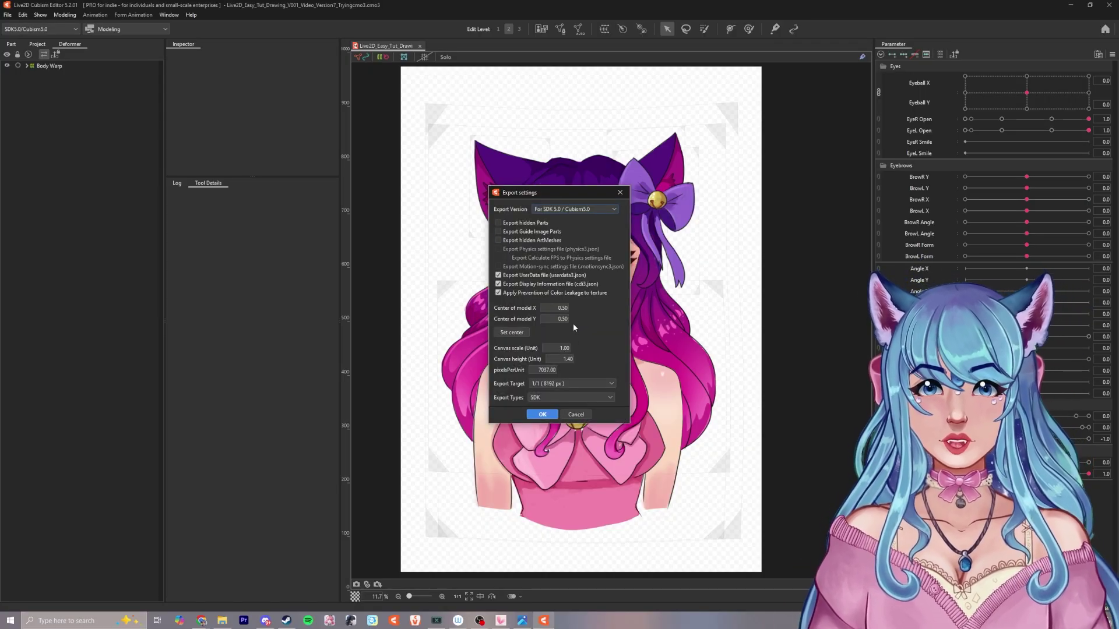
pyautogui.click(568, 210)
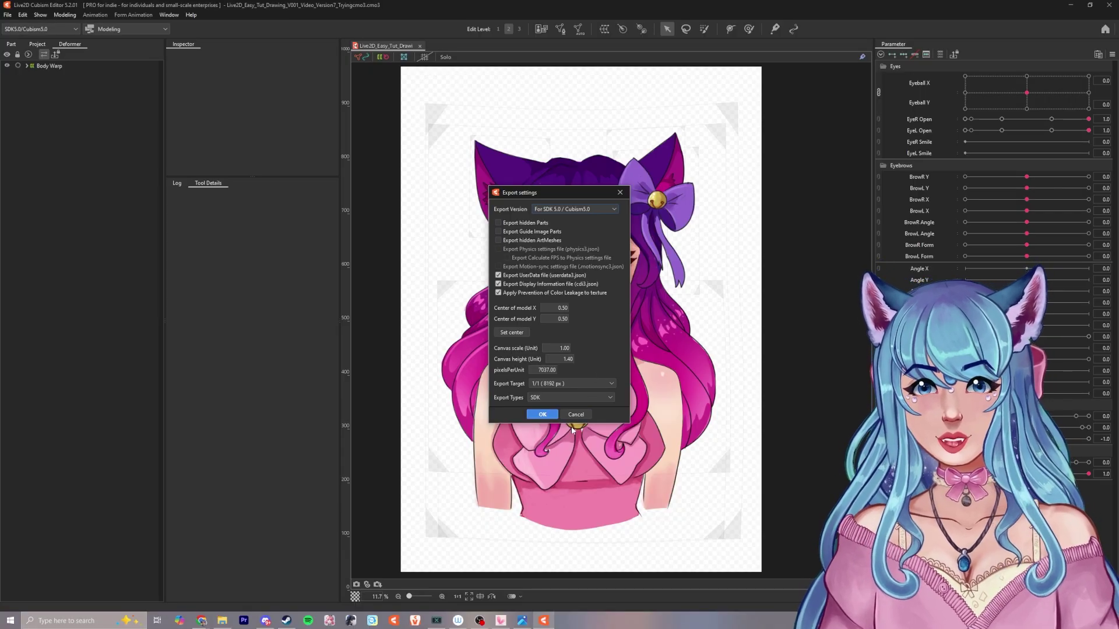
pyautogui.click(542, 414)
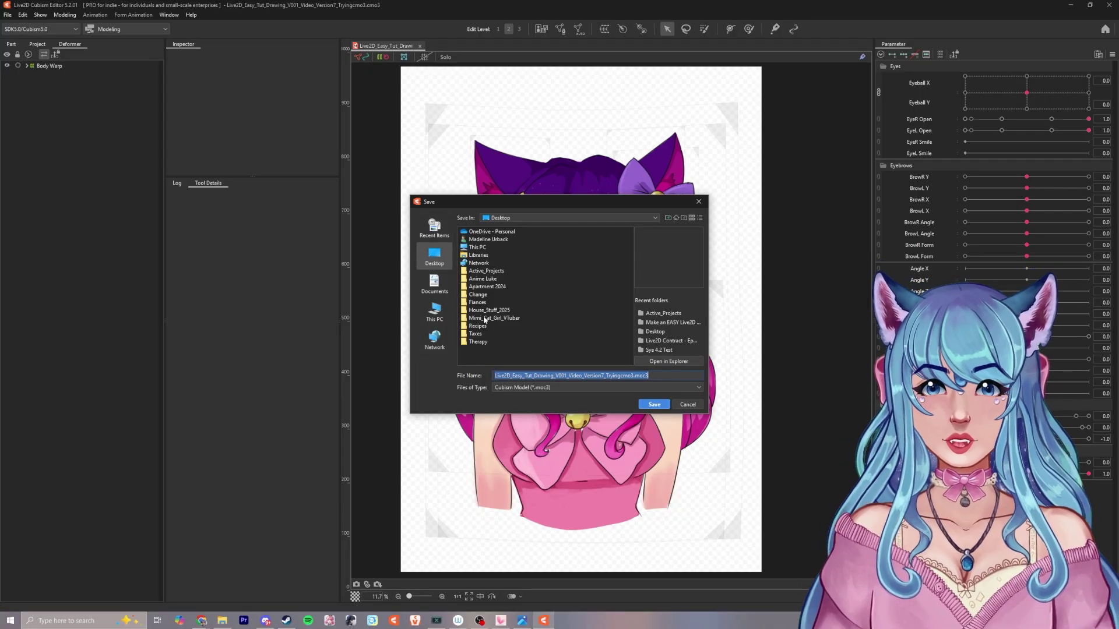
pyautogui.doubleClick(497, 317)
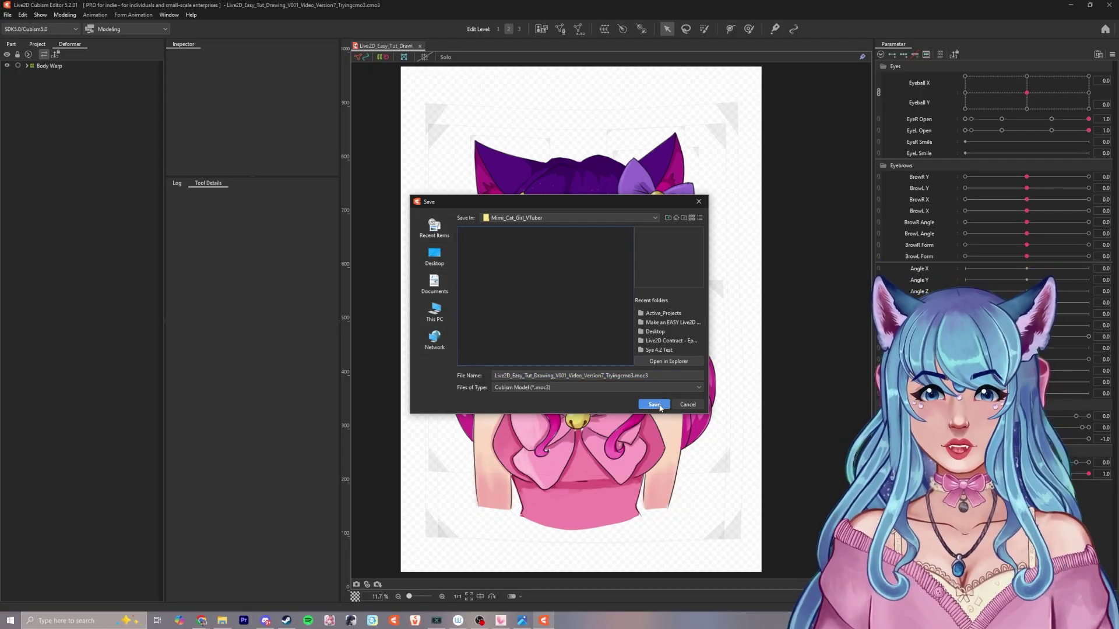
pyautogui.click(654, 404)
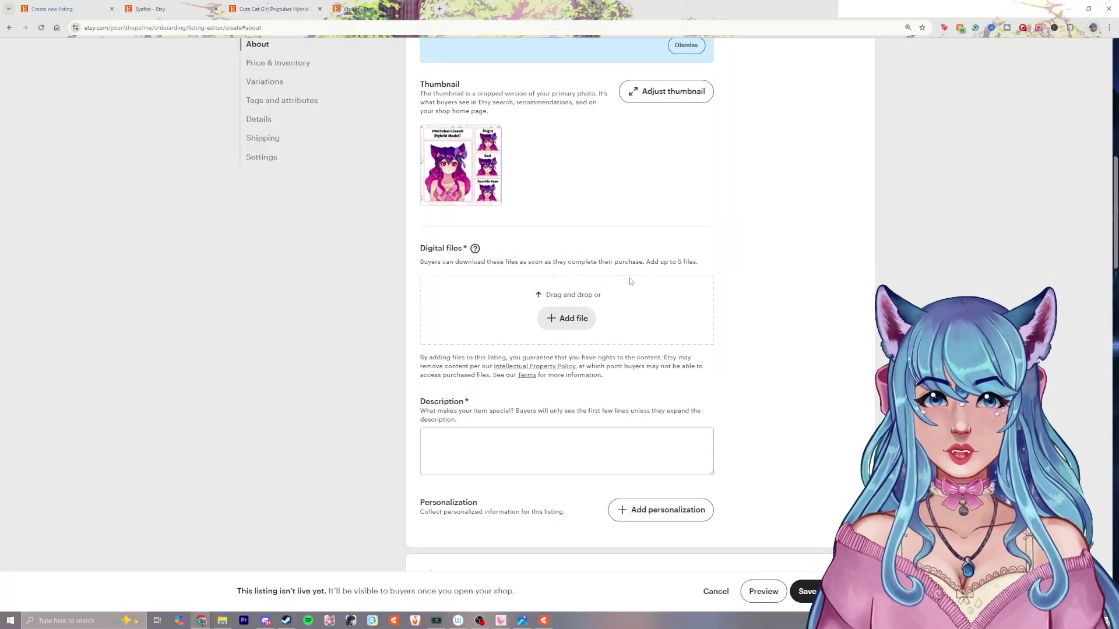
# Step: Switch to the Etsy listing and review the upload limit stated for its digital files
pyautogui.moveTo(699, 262); pyautogui.dragTo(647, 262)
pyautogui.click(679, 261)
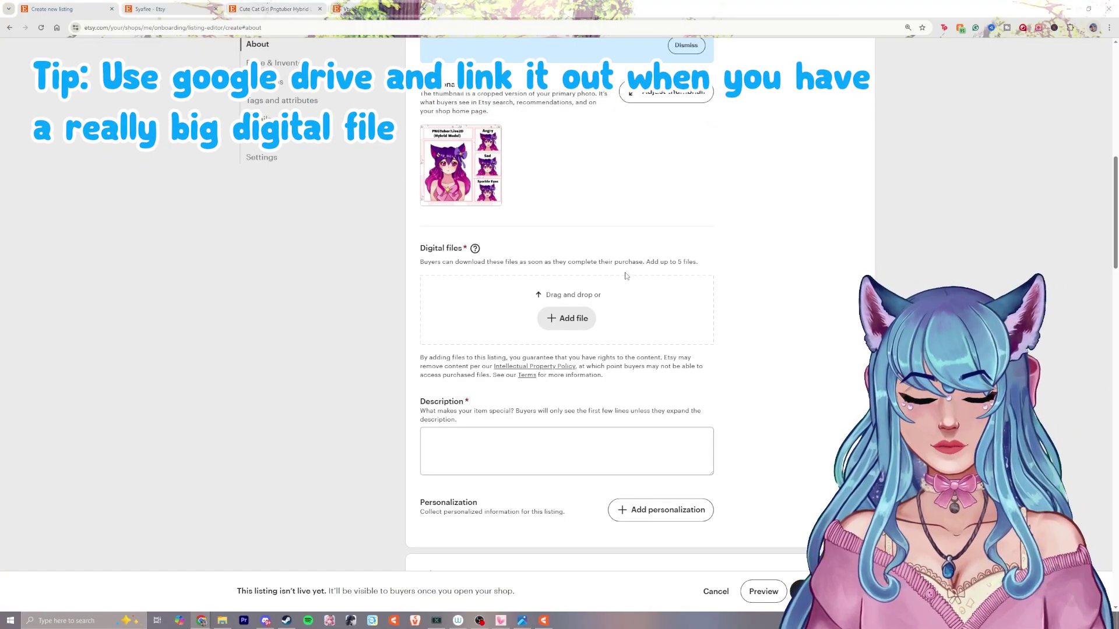
pyautogui.hotkey('alt', 'Tab')
pyautogui.hotkey('alt', 'Tab')
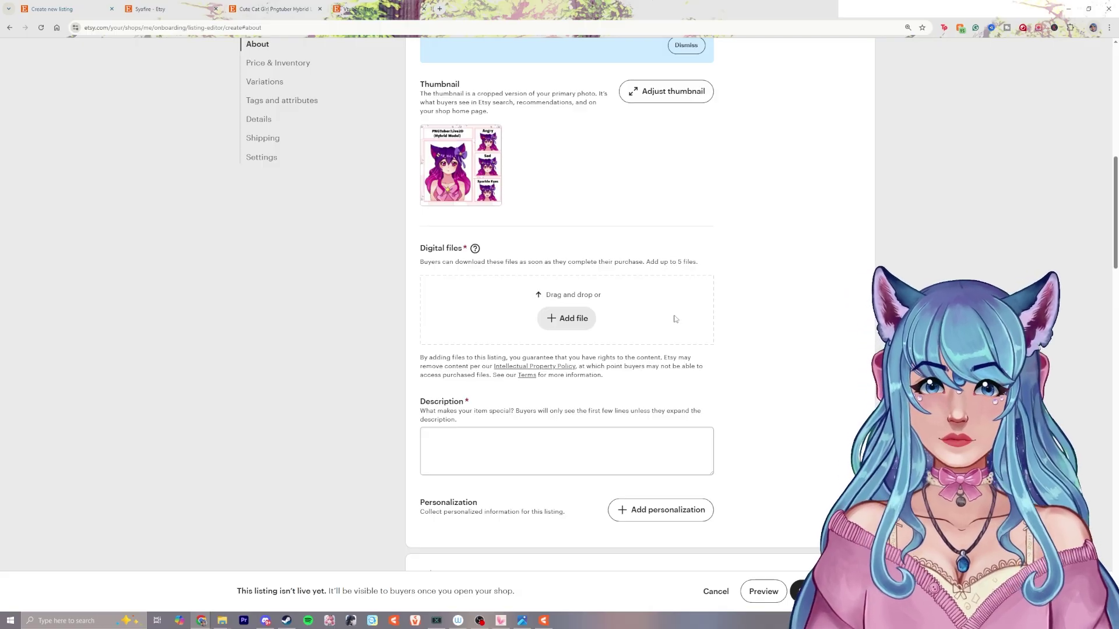
# Step: Create a subfolder named Drop_This_Into_VTube_Stuido inside Mimi_Cat_Girl_VTuber, and select the exported model files around it
pyautogui.hotkey('alt', 'Tab')
pyautogui.moveTo(534, 254); pyautogui.dragTo(506, 206)
pyautogui.rightClick(516, 311)
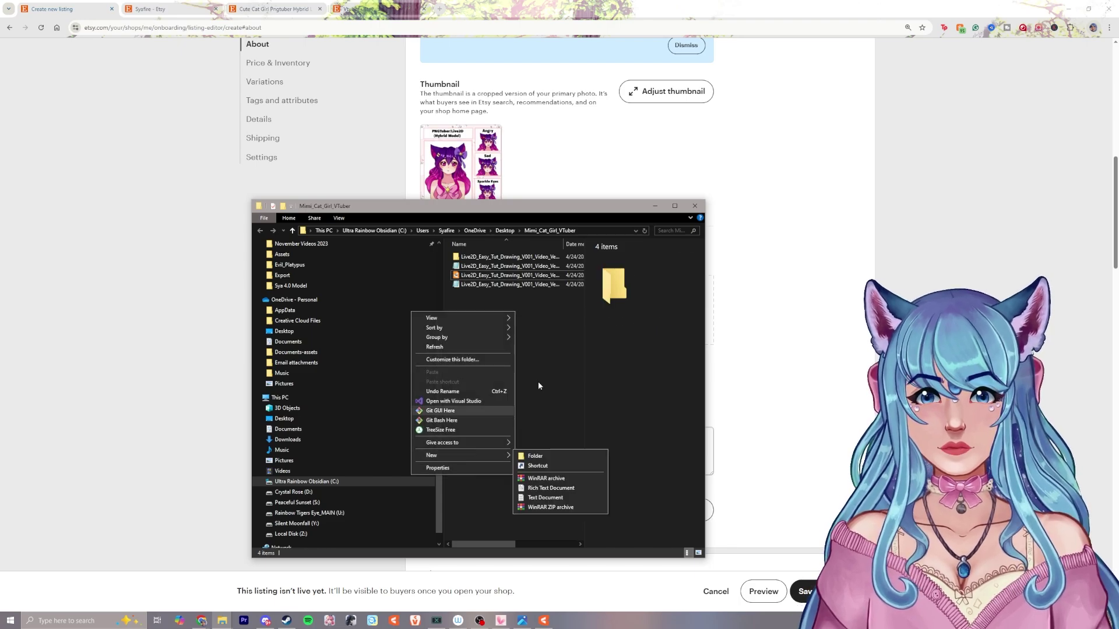
pyautogui.moveTo(472, 453)
pyautogui.click(542, 455)
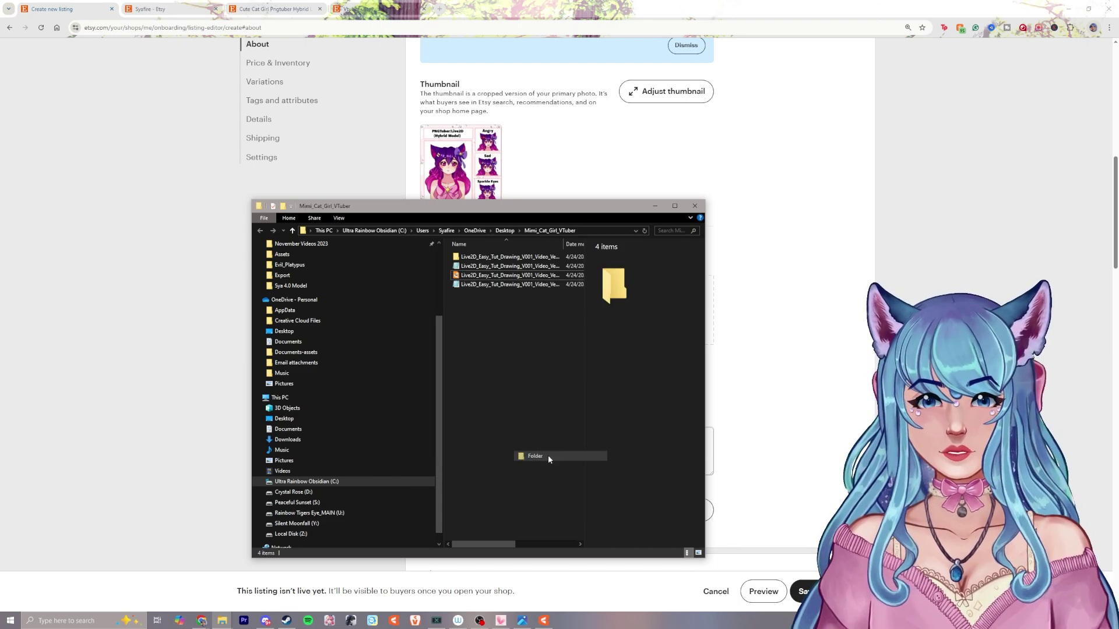
pyautogui.write('D')
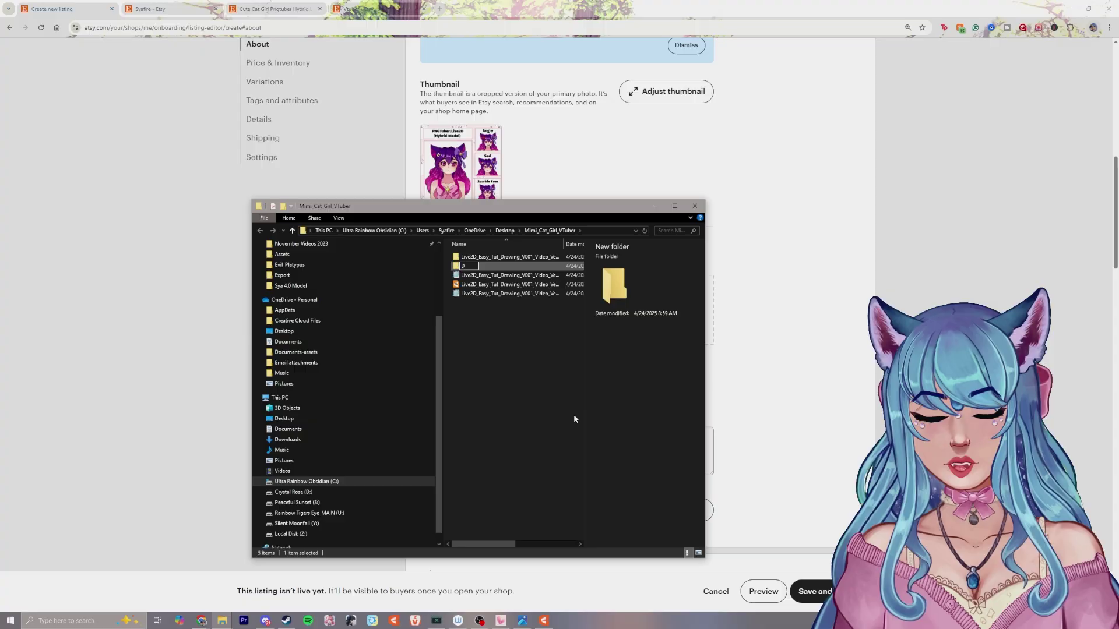
pyautogui.write('rop_This_Into_VTubn')
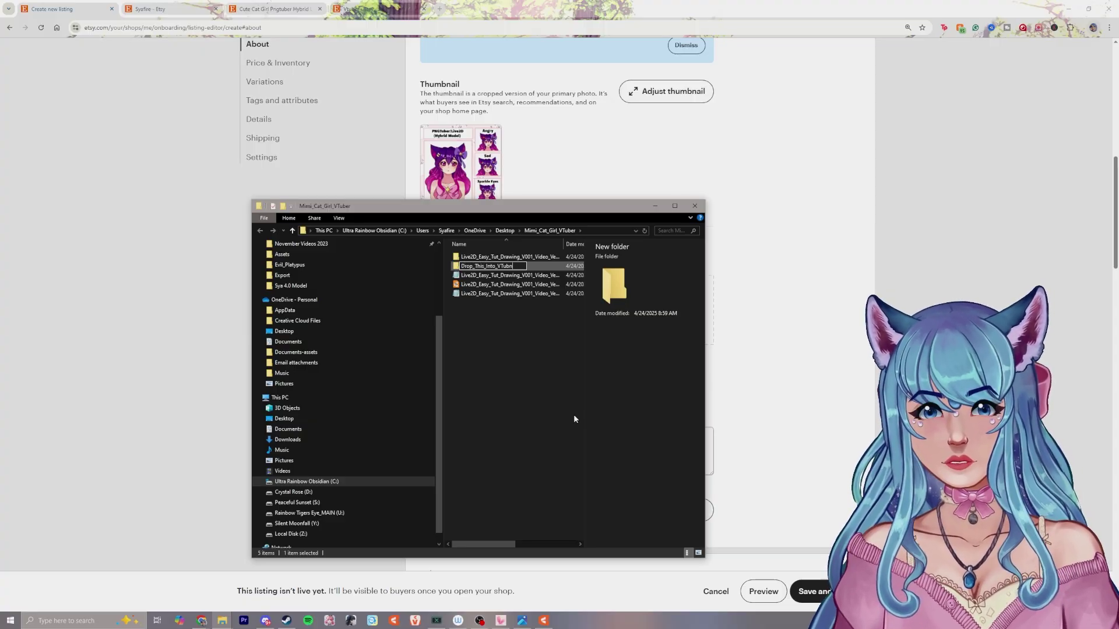
pyautogui.press('BackSpace')
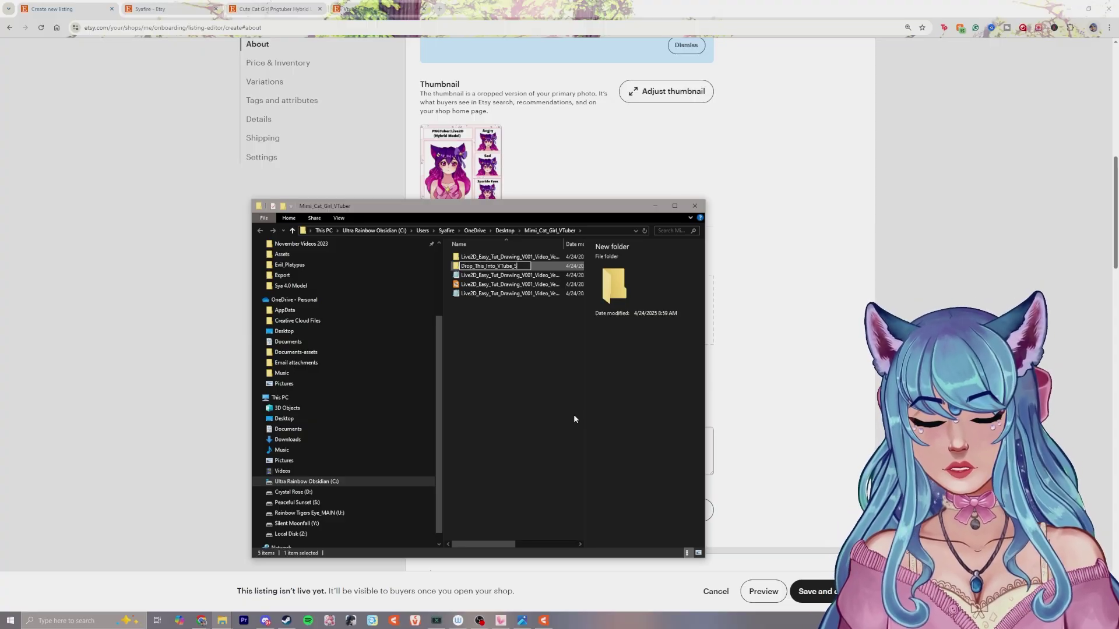
pyautogui.write('e_Stuido')
pyautogui.press('Return')
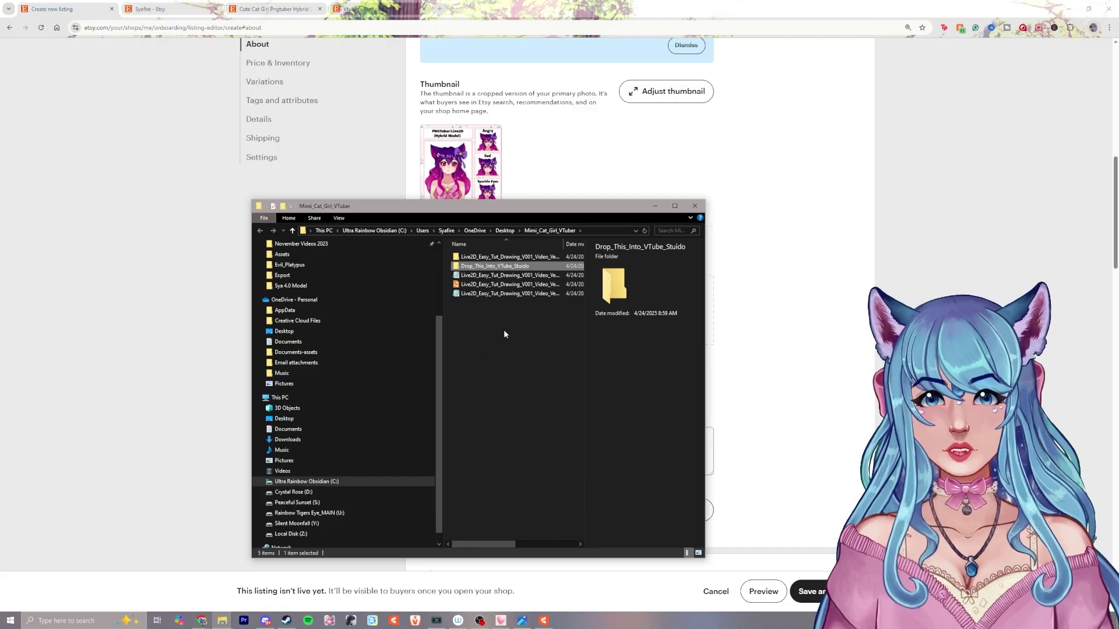
pyautogui.moveTo(510, 305); pyautogui.dragTo(492, 261)
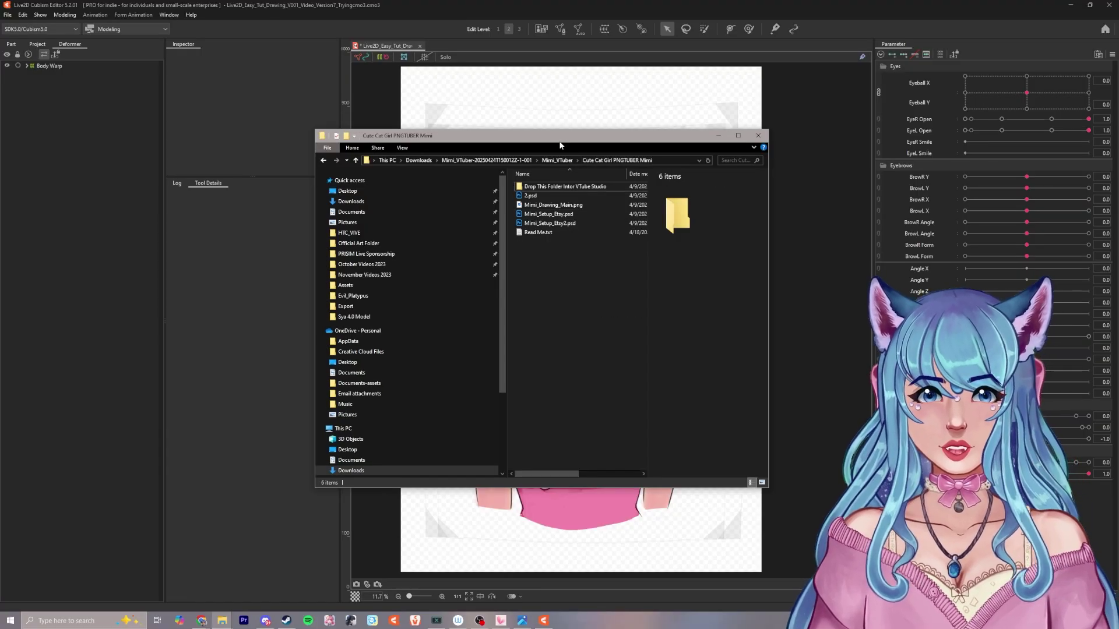
# Step: Preview Mimi_Drawing_Main.png in the Cute Cat Girl PNGTUBER Mimi folder and check the Mimi_Setup_Etsy and Mimi_Setup_Etsy2 PSD files
pyautogui.moveTo(566, 141); pyautogui.dragTo(486, 150)
pyautogui.doubleClick(495, 214)
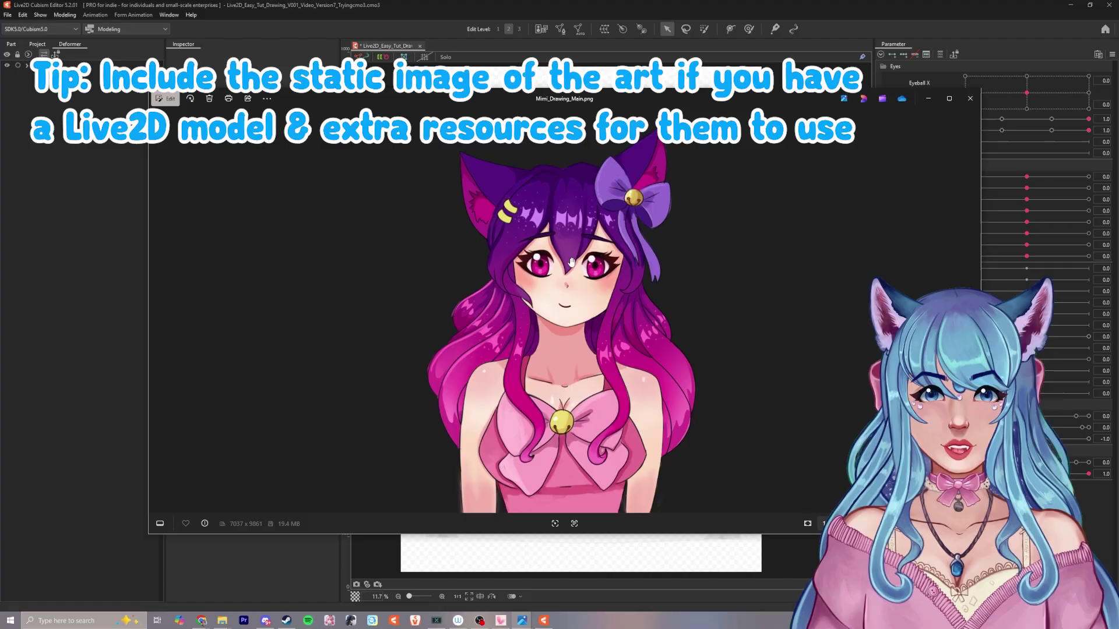
pyautogui.click(969, 99)
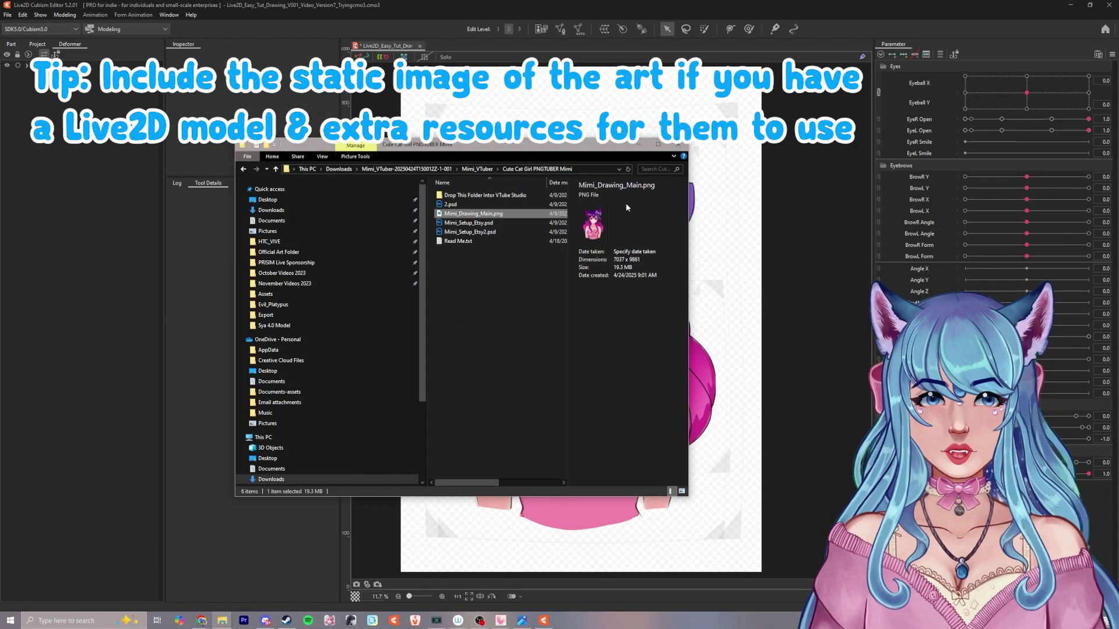
pyautogui.click(498, 231)
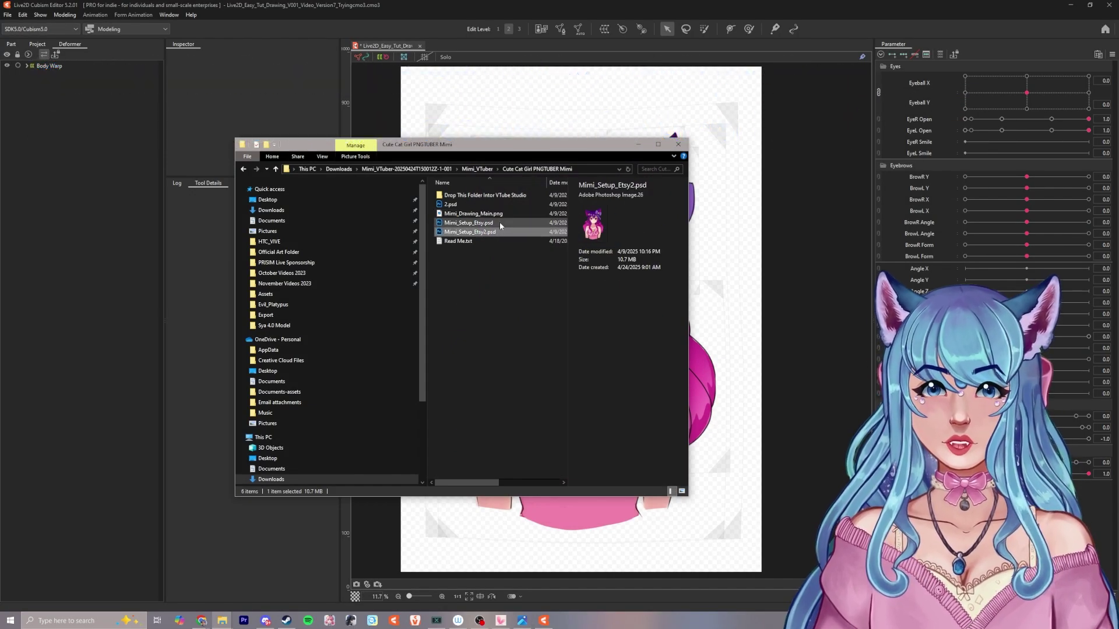
pyautogui.click(500, 222)
pyautogui.click(501, 232)
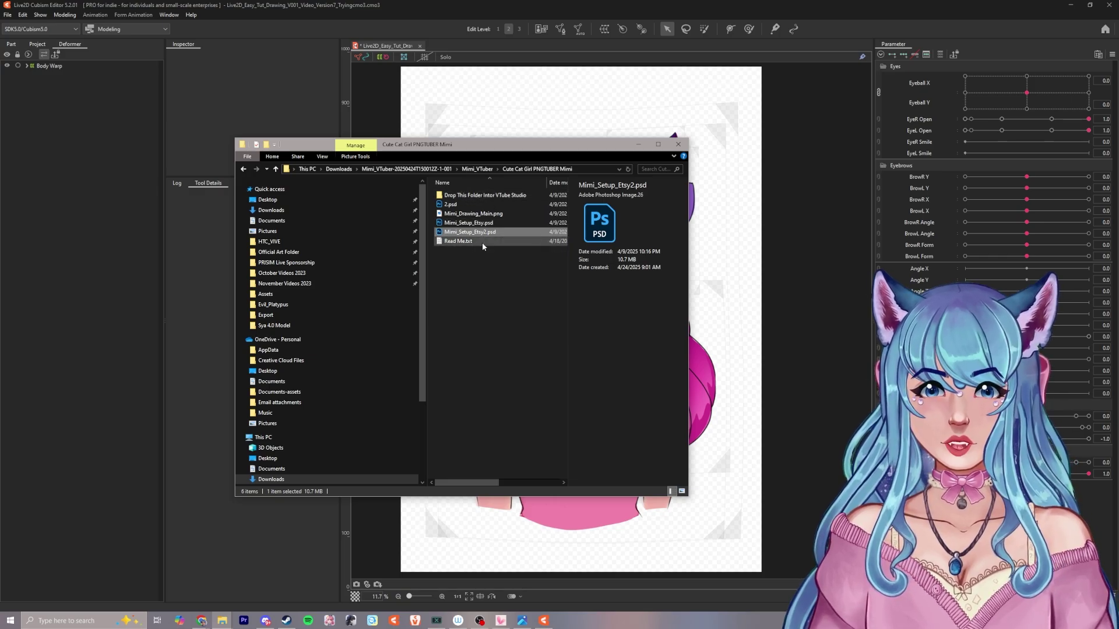
# Step: Open Read Me.txt from the model's package folder and place its window beside the file list
pyautogui.doubleClick(466, 241)
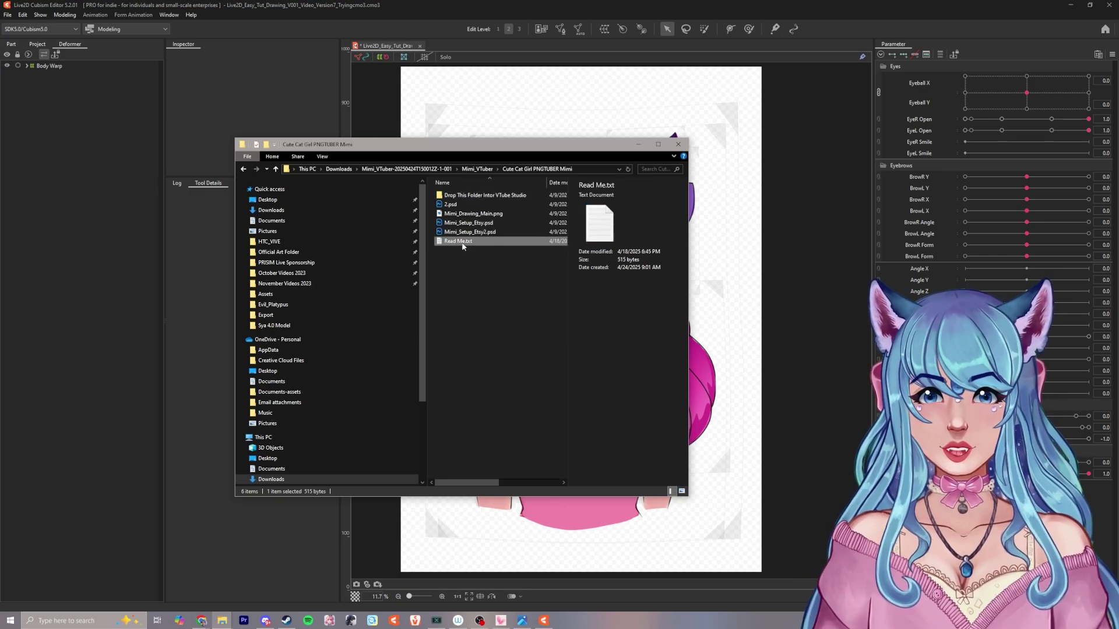
pyautogui.moveTo(283, 102); pyautogui.dragTo(332, 111)
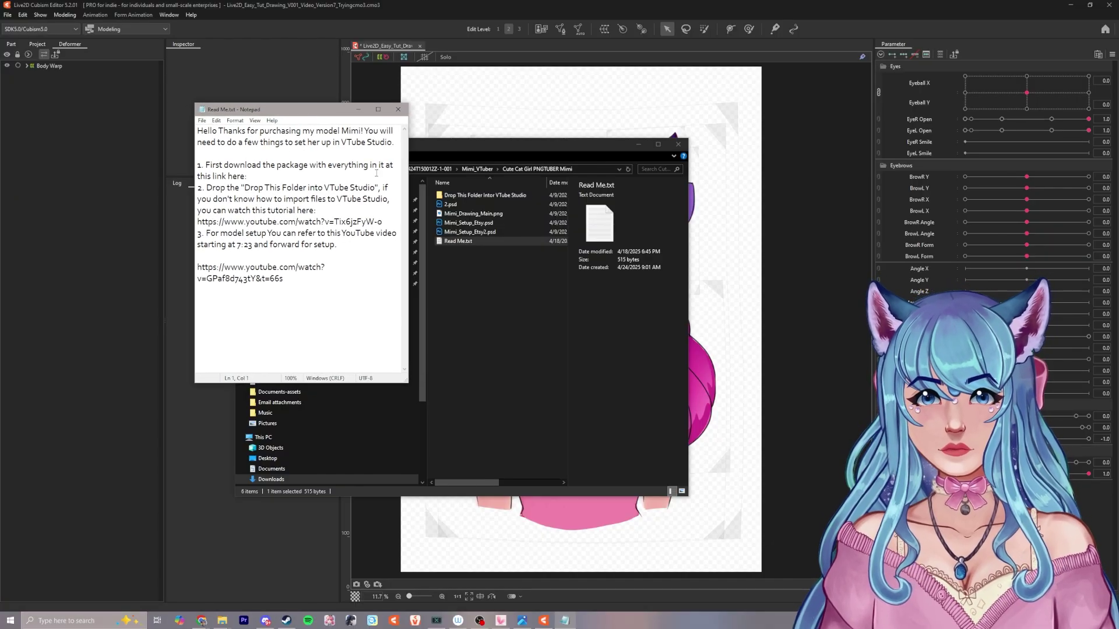
pyautogui.rightClick(487, 275)
pyautogui.moveTo(439, 420)
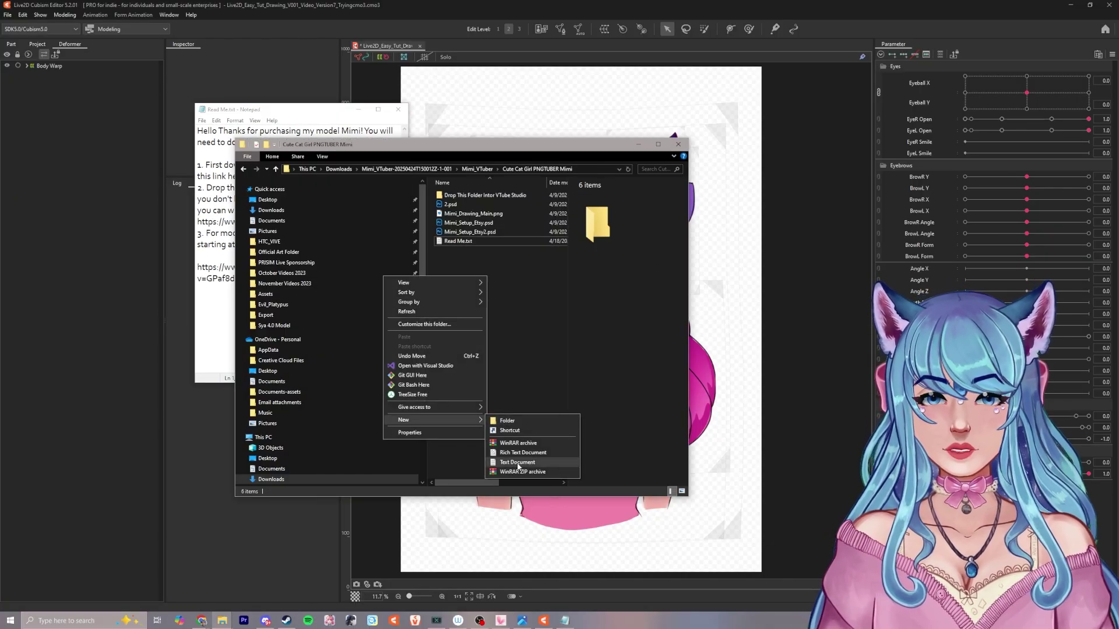
pyautogui.click(521, 349)
# Step: Add the Google Drive download link for the model package to instruction 1 of Read Me.txt, after "at this link here:"
pyautogui.moveTo(309, 111); pyautogui.dragTo(525, 122)
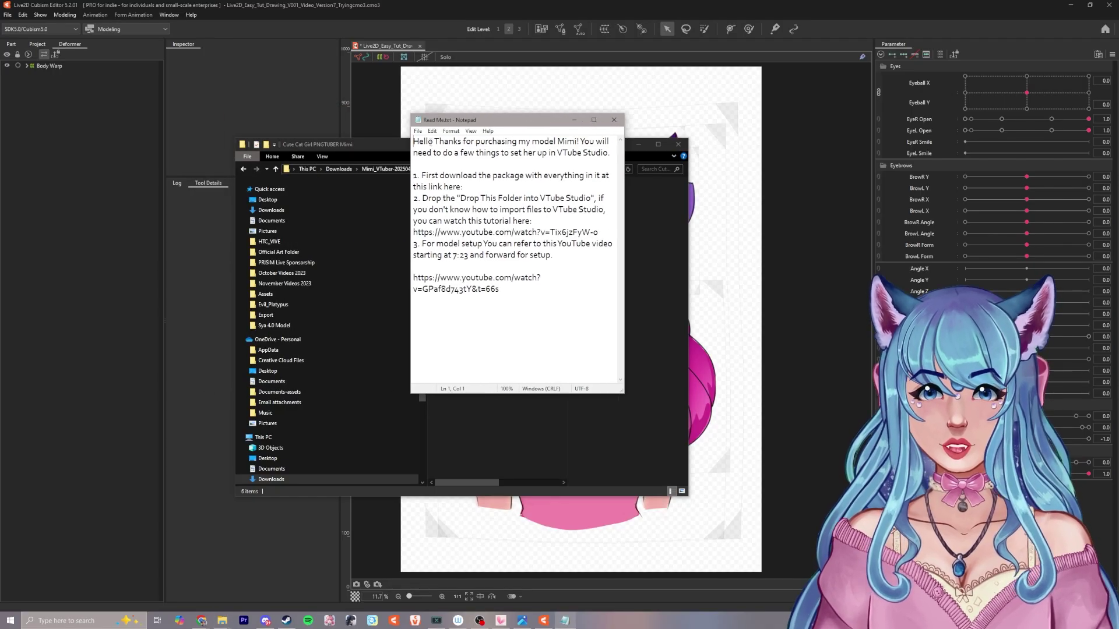
pyautogui.moveTo(428, 142); pyautogui.dragTo(600, 153)
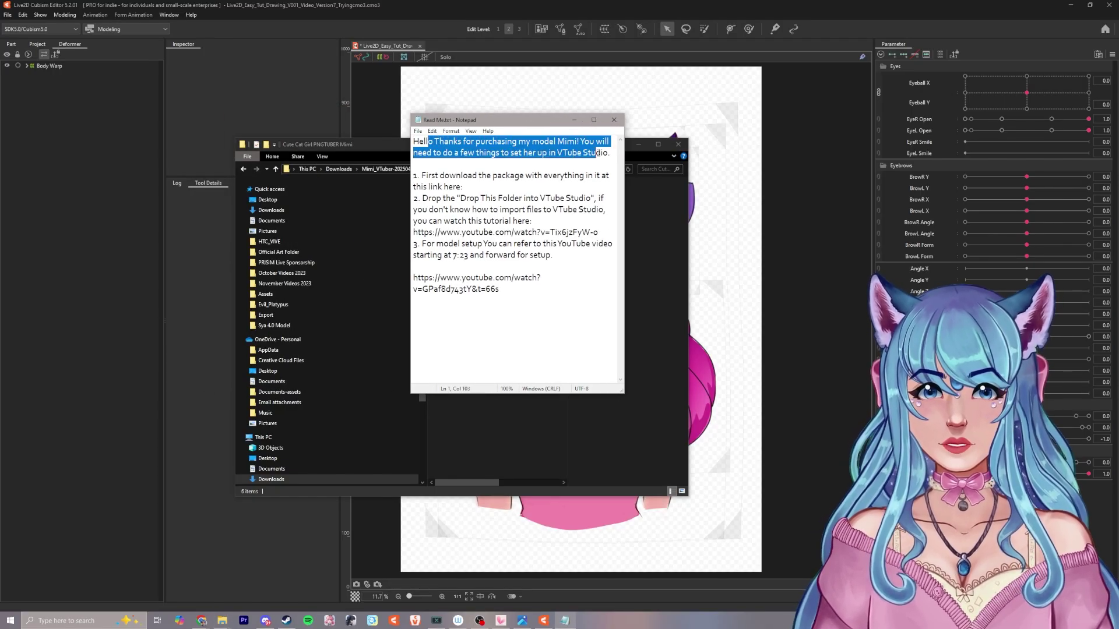
pyautogui.click(585, 155)
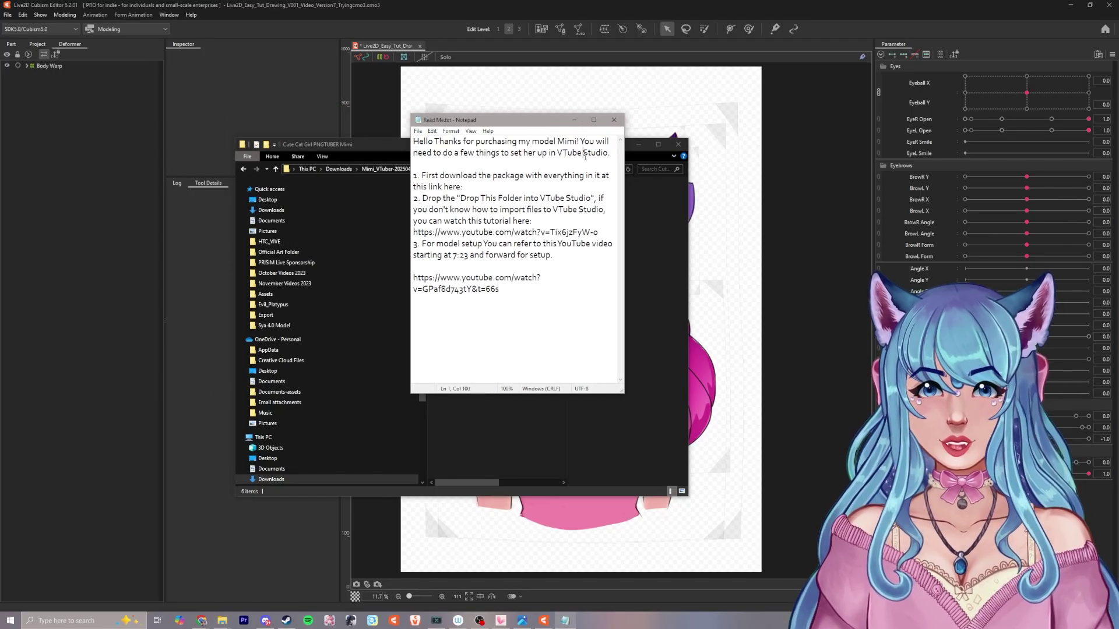
pyautogui.moveTo(463, 186); pyautogui.dragTo(432, 175)
pyautogui.click(483, 199)
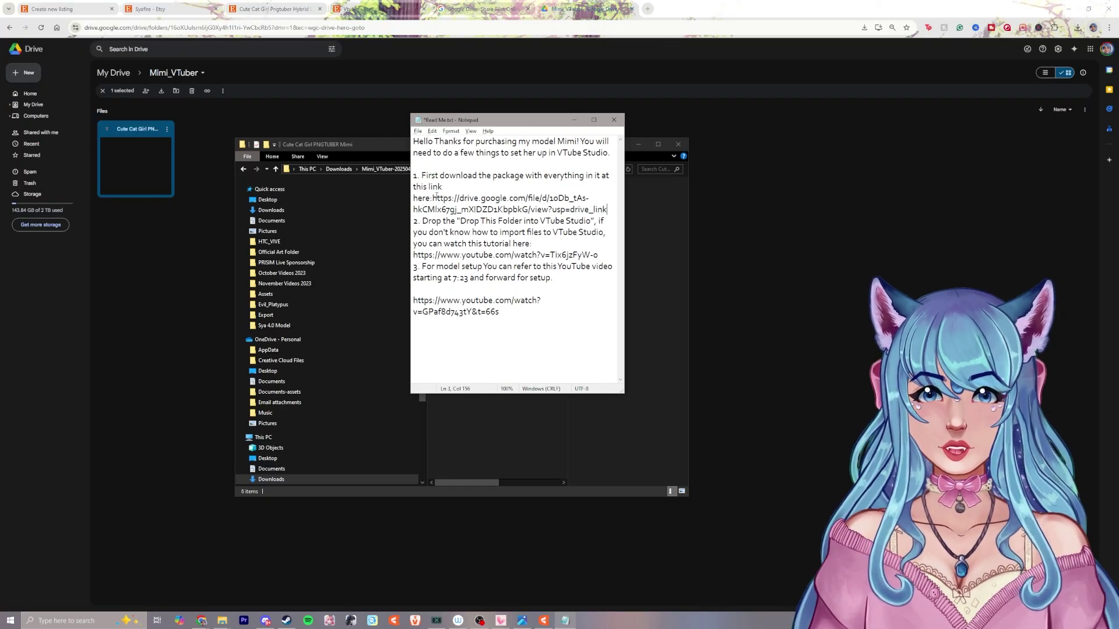
pyautogui.moveTo(433, 198); pyautogui.dragTo(609, 222)
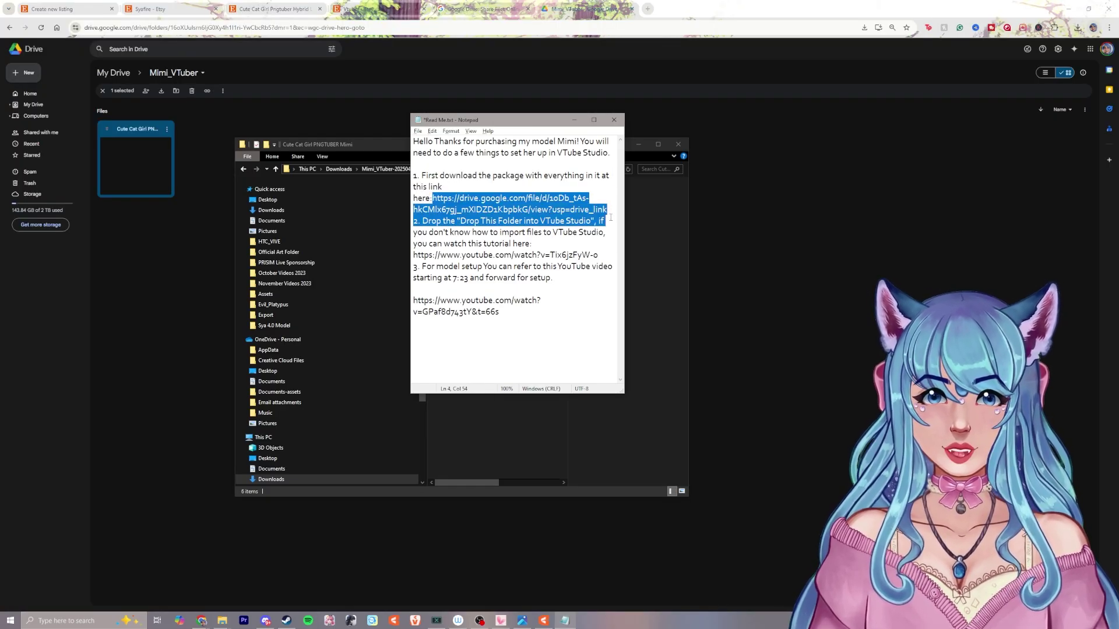
pyautogui.click(550, 232)
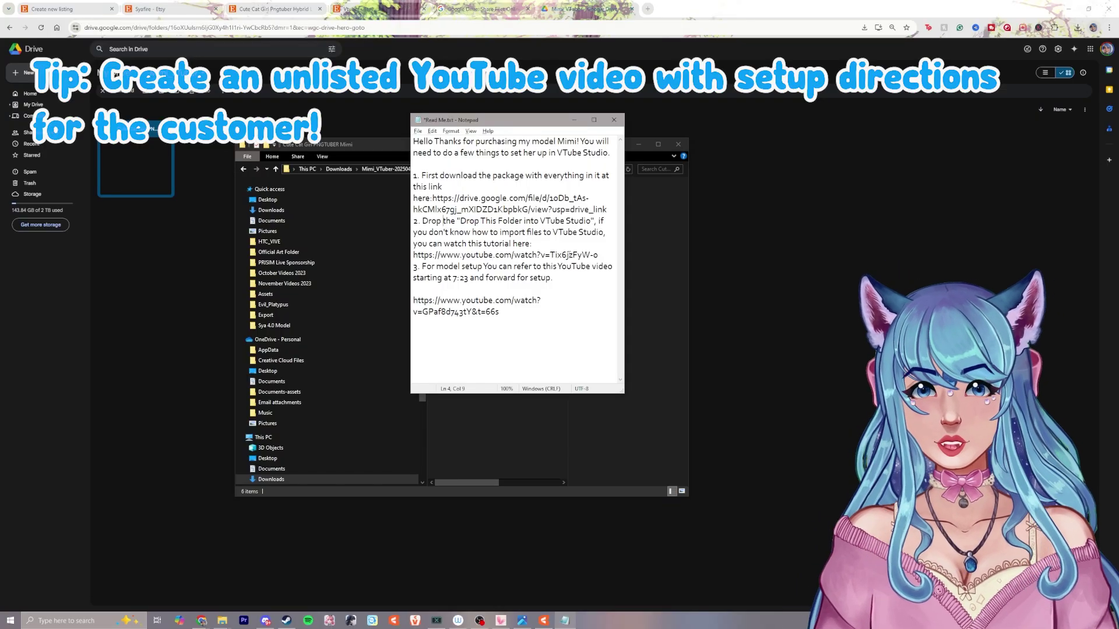
# Step: Review the model setup video directions in instruction 3, save Read Me.txt, and return to the browser
pyautogui.moveTo(419, 266); pyautogui.dragTo(556, 278)
pyautogui.click(589, 277)
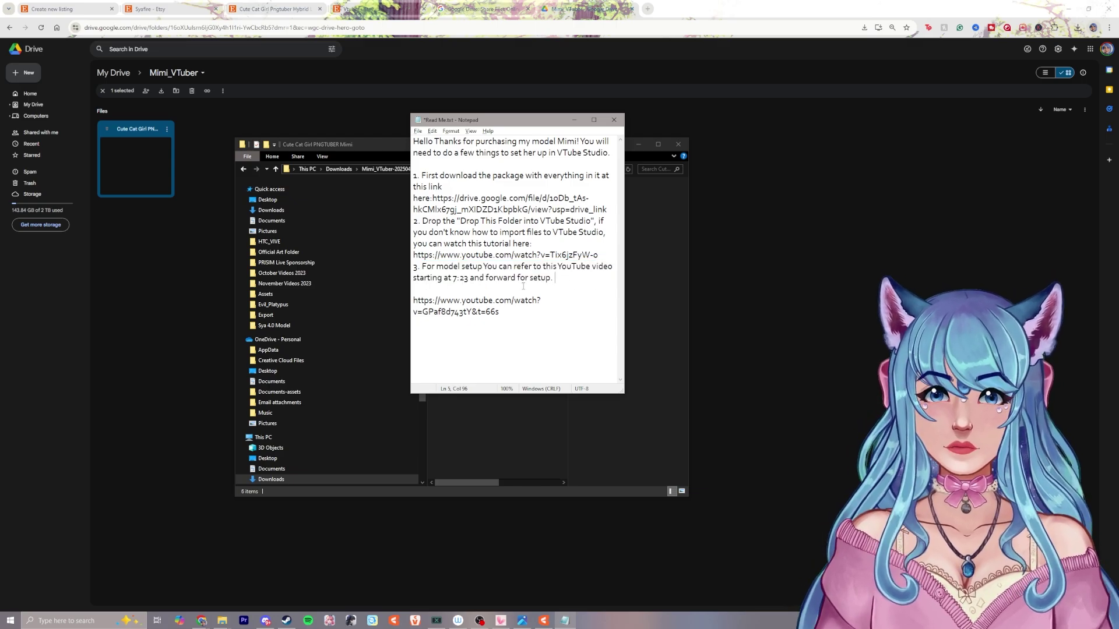
pyautogui.moveTo(501, 120); pyautogui.dragTo(490, 124)
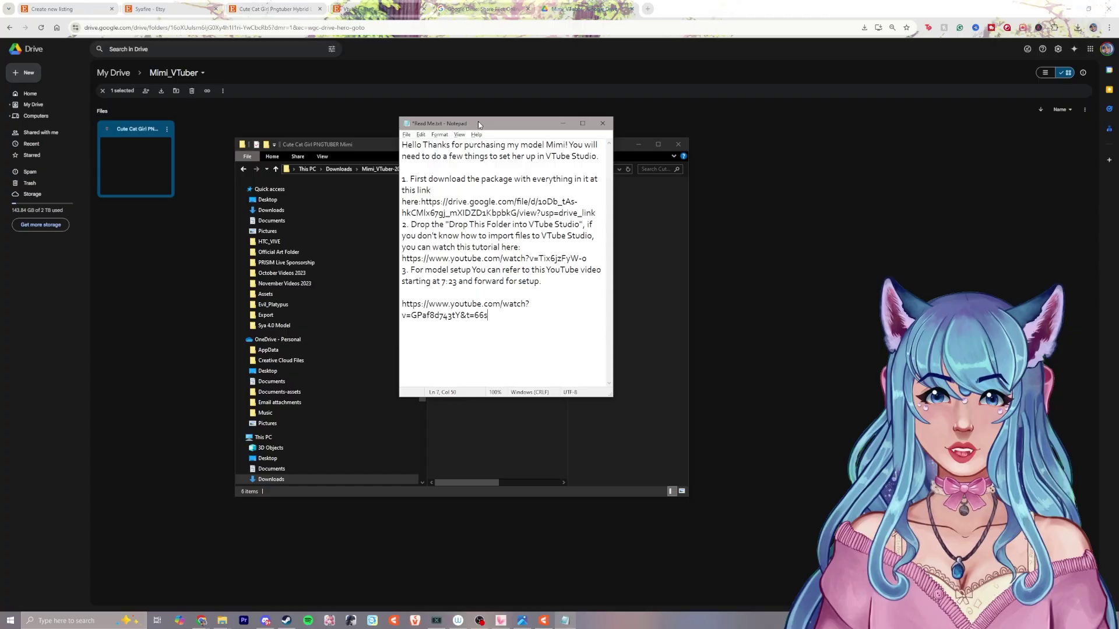
pyautogui.click(513, 315)
pyautogui.click(406, 135)
pyautogui.click(443, 173)
pyautogui.click(714, 157)
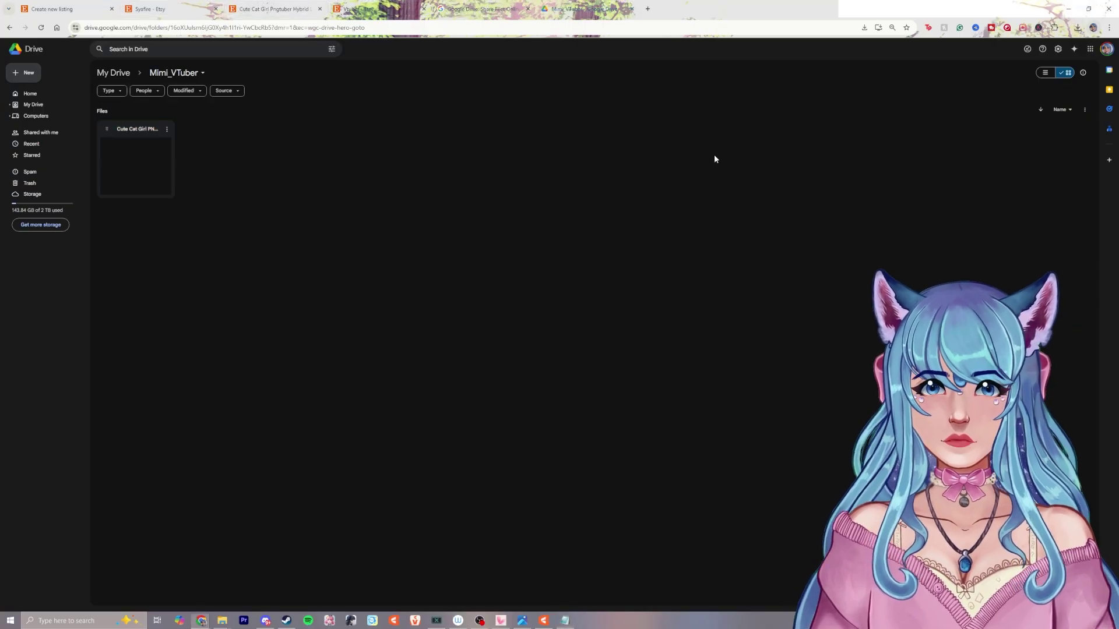
# Step: Go back to the new Etsy listing and upload ReadMe.txt as its digital file
pyautogui.click(247, 7)
pyautogui.click(167, 7)
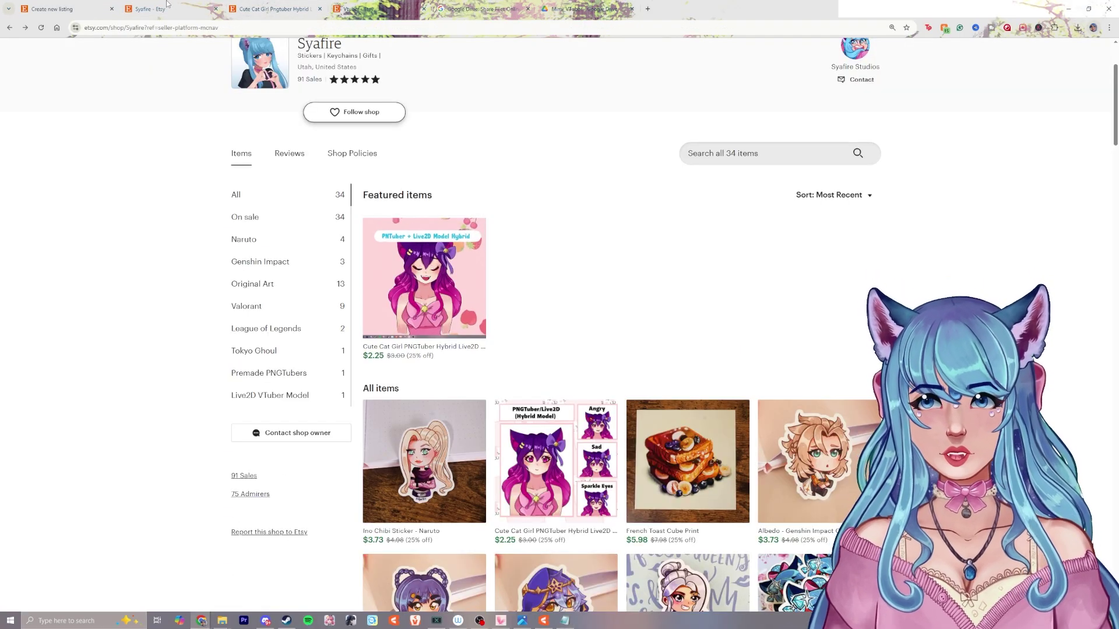
pyautogui.click(52, 9)
pyautogui.click(568, 322)
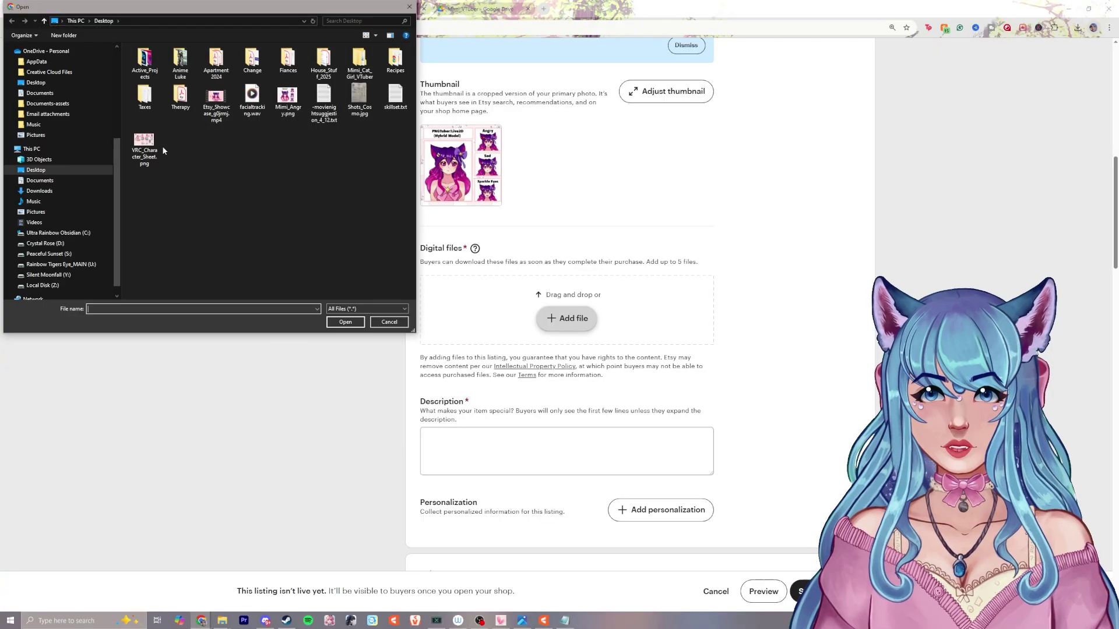
pyautogui.doubleClick(145, 153)
pyautogui.doubleClick(175, 107)
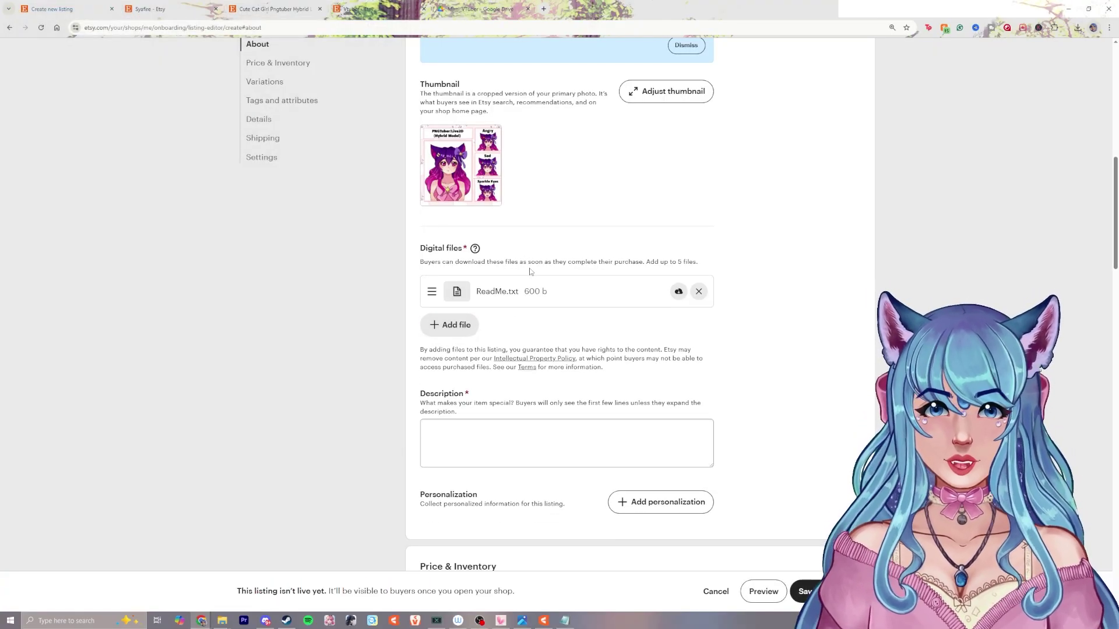
# Step: Write the listing description introducing Mimi as a hybrid PNGTuber and Live2D pink and purple cat girl, with usage rules and a download instructions note
pyautogui.scroll(-1, 532, 300)
pyautogui.scroll(-2, 542, 298)
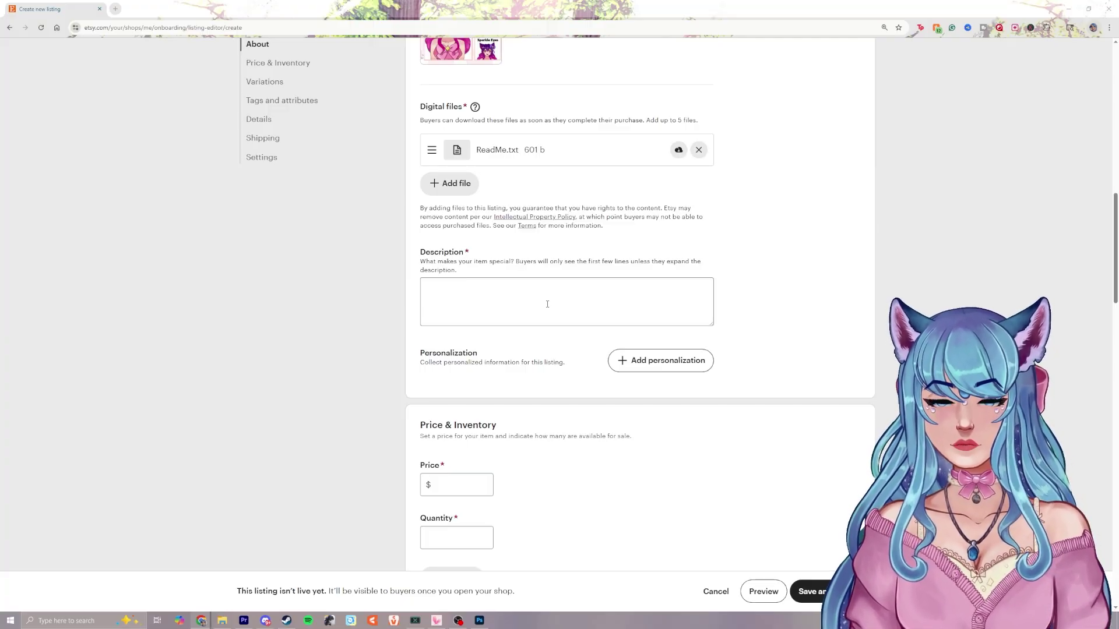
pyautogui.click(513, 309)
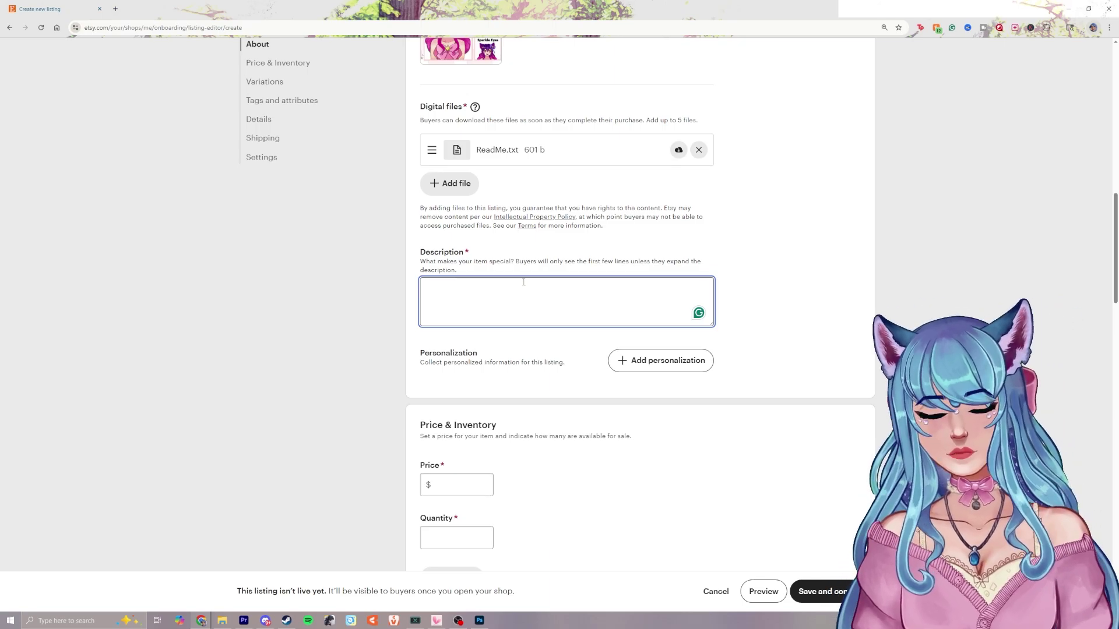
pyautogui.write('This is a hybrid PNGTuber model with a traditional Live2D Cubism rigged model. She is a cute pink and purple cat girl named Mimi and ready to be used for stream with a few simple setup steps I provide for you.  Please do not edit this art, you are welcome to use her for prints, merch, ect. DO not send the digital file out to others.  Instructions will be included in the download.')
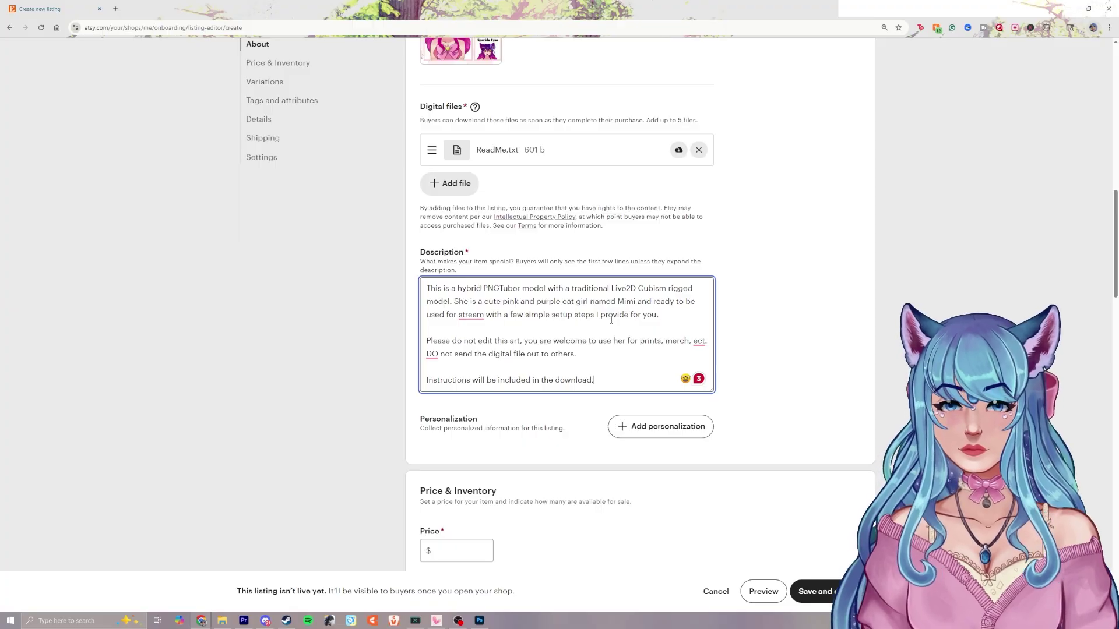
# Step: Insert the heading "TOS" above the art usage rules in the listing description
pyautogui.scroll(-2, 611, 320)
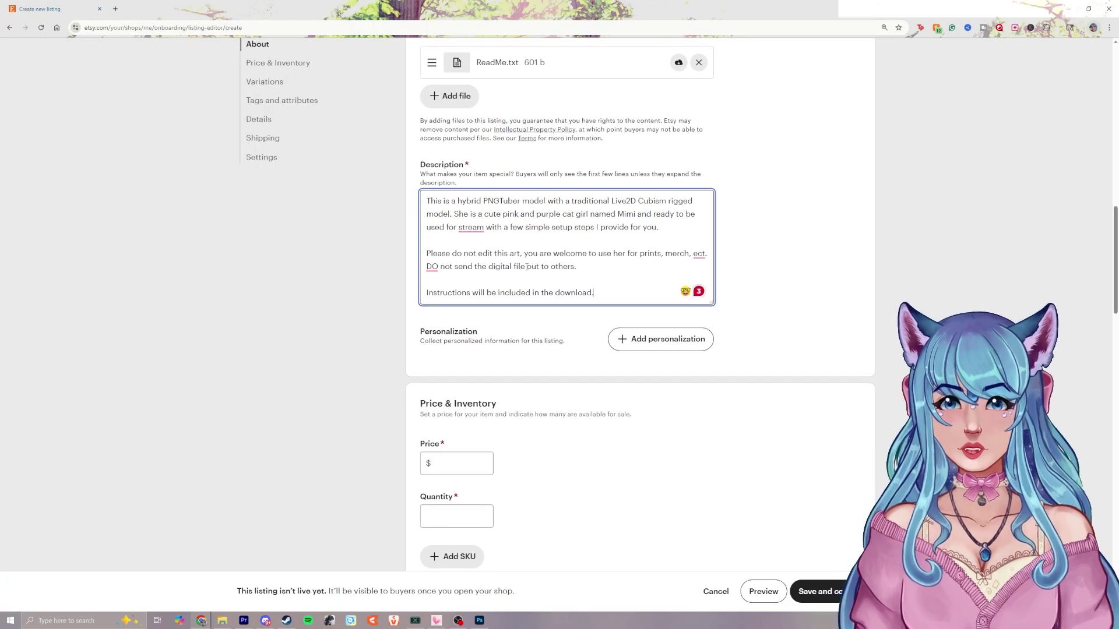
pyautogui.click(463, 242)
pyautogui.press('Return')
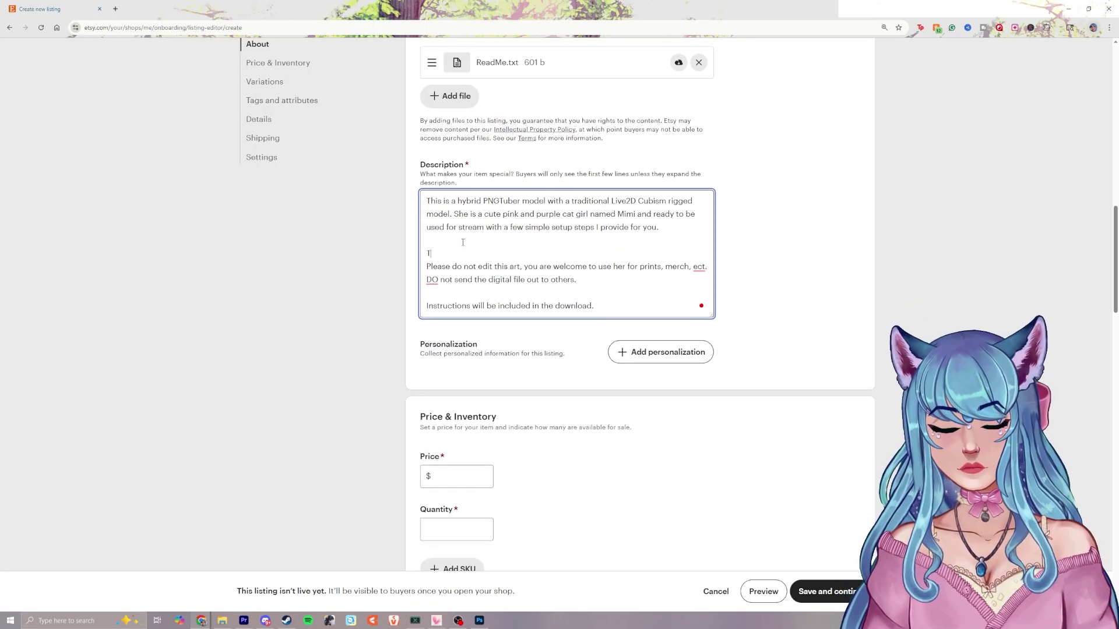
pyautogui.write('TOS')
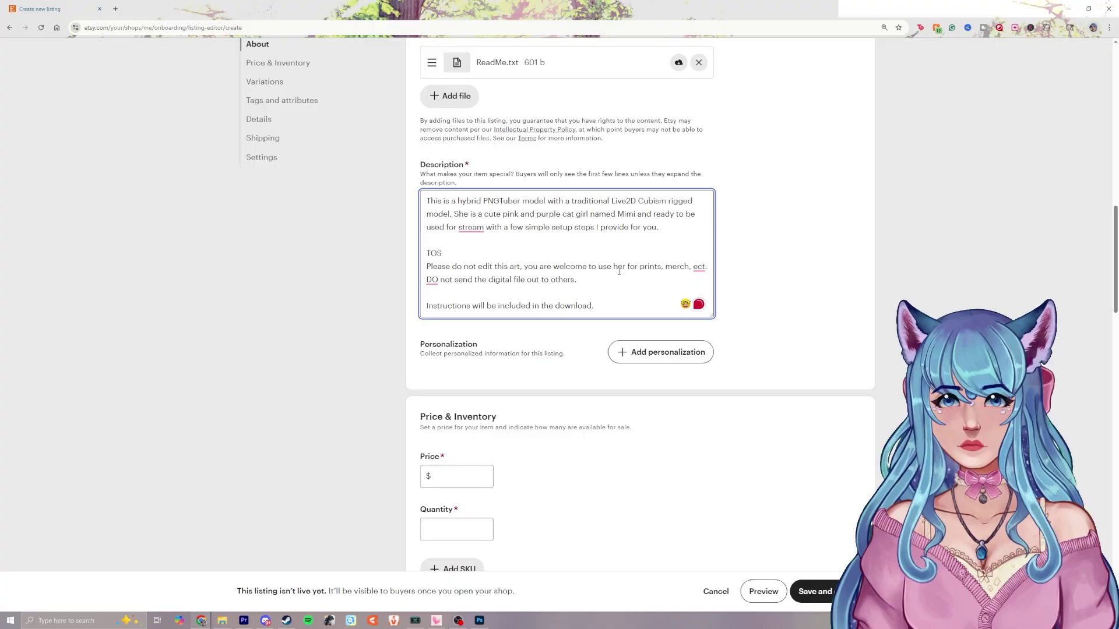
# Step: Review the description's TOS section and its closing line about the included instructions
pyautogui.scroll(-1, 621, 271)
pyautogui.moveTo(577, 236); pyautogui.dragTo(442, 211)
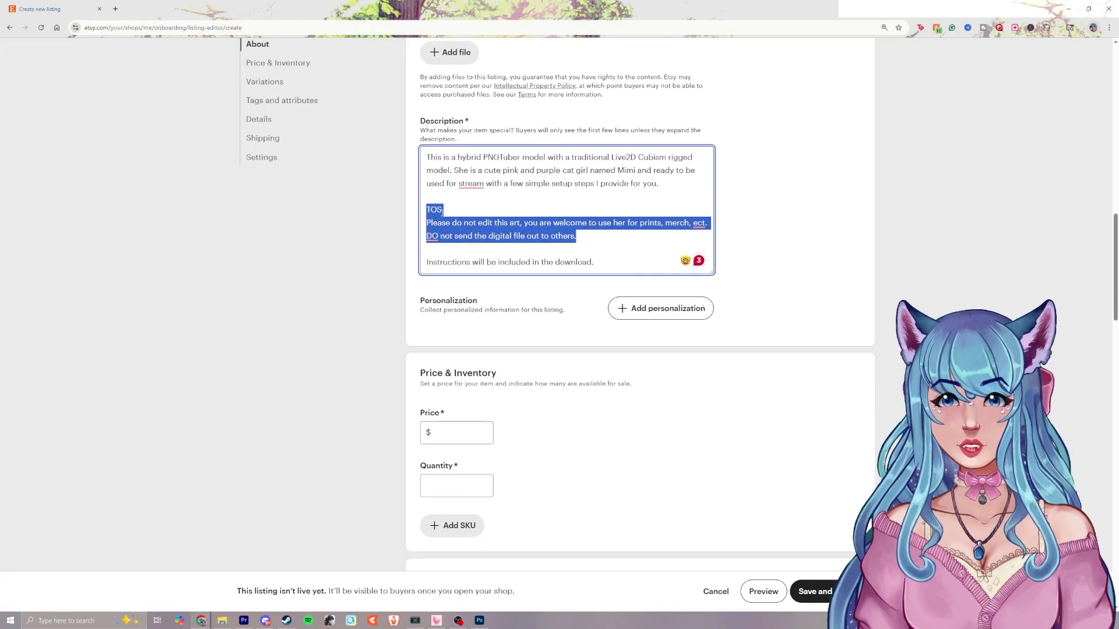
pyautogui.click(589, 232)
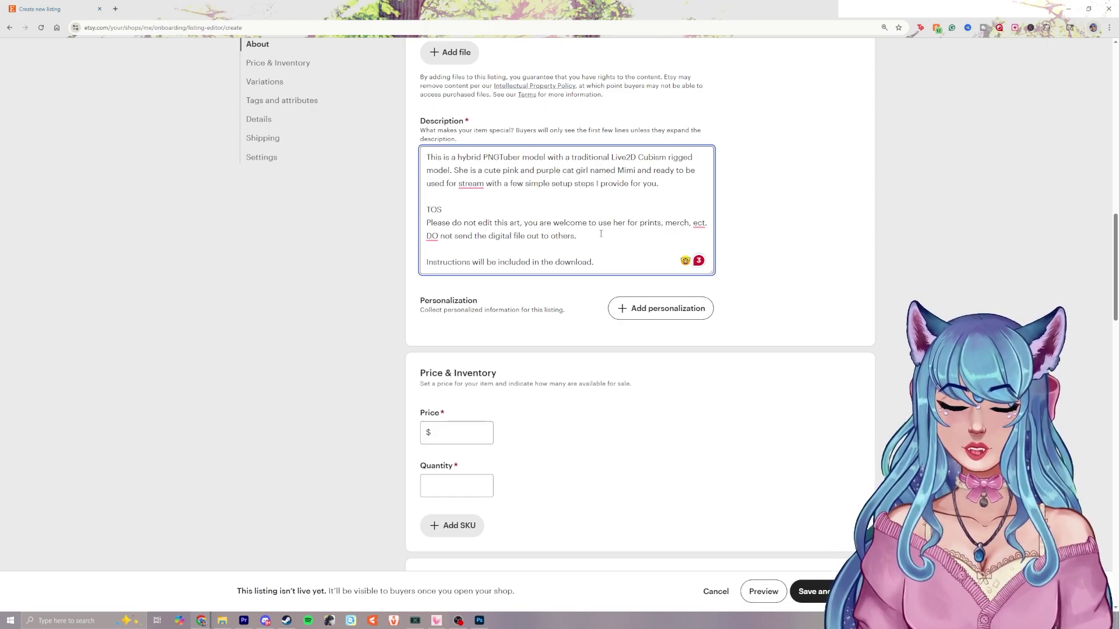
pyautogui.scroll(-1, 601, 234)
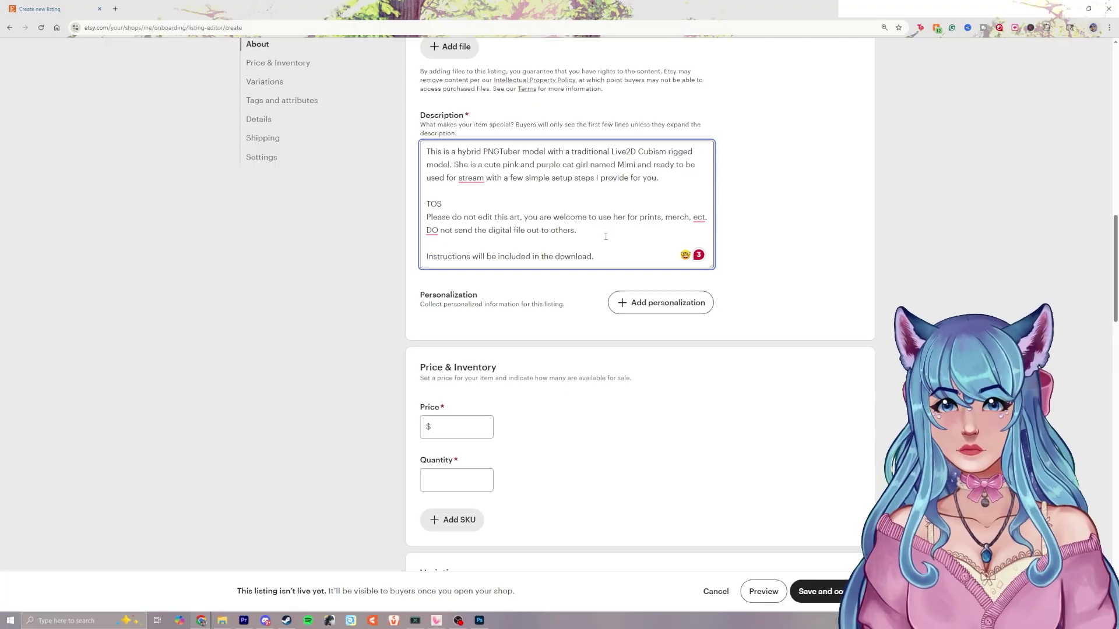
pyautogui.moveTo(595, 218); pyautogui.dragTo(424, 219)
pyautogui.scroll(2, 585, 262)
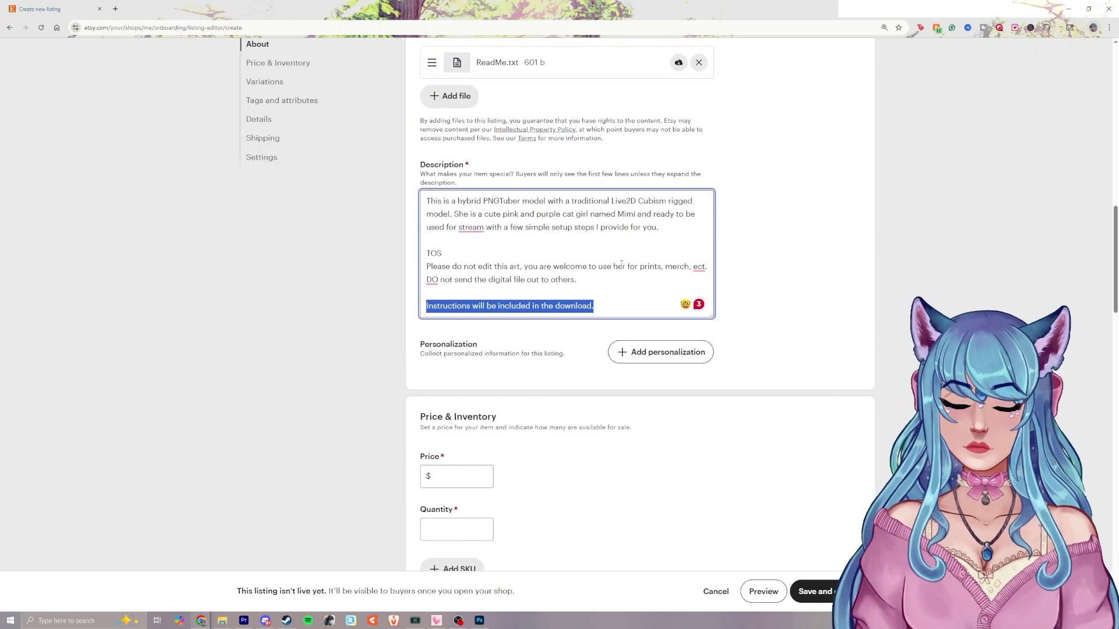
pyautogui.click(649, 292)
pyautogui.scroll(-2, 628, 302)
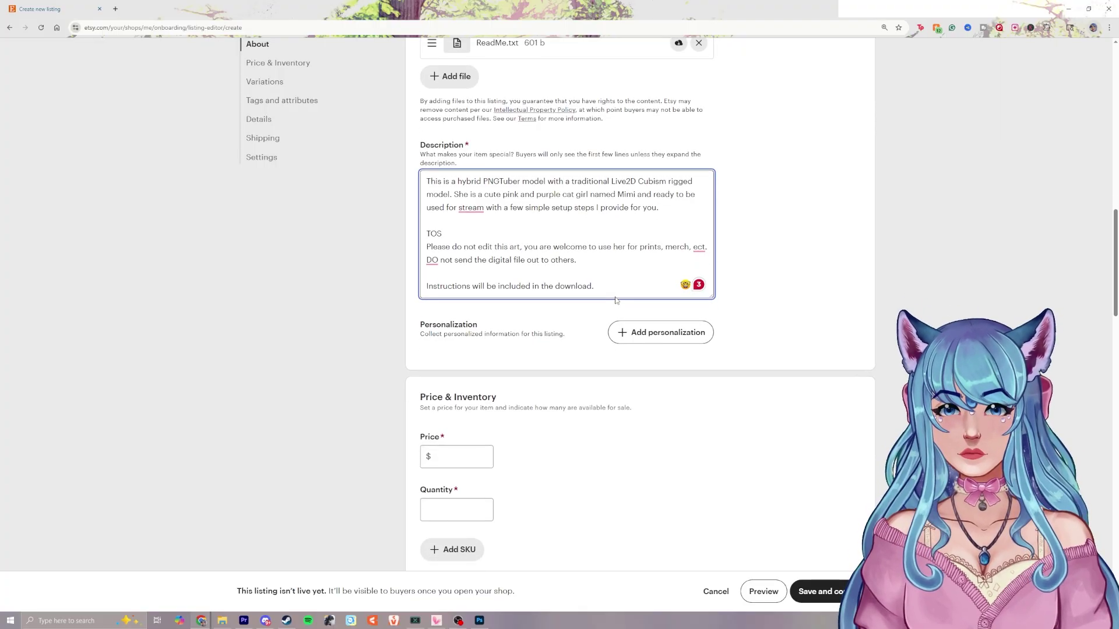
# Step: Add personalization to the listing and make it optional for the buyer
pyautogui.click(671, 272)
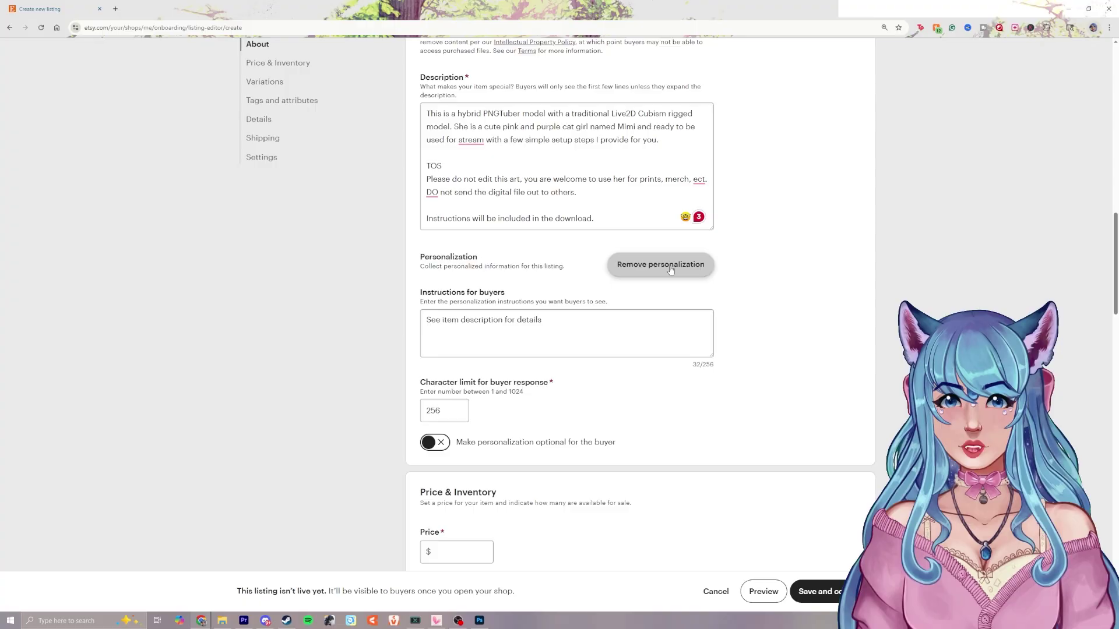
pyautogui.click(648, 267)
pyautogui.click(655, 263)
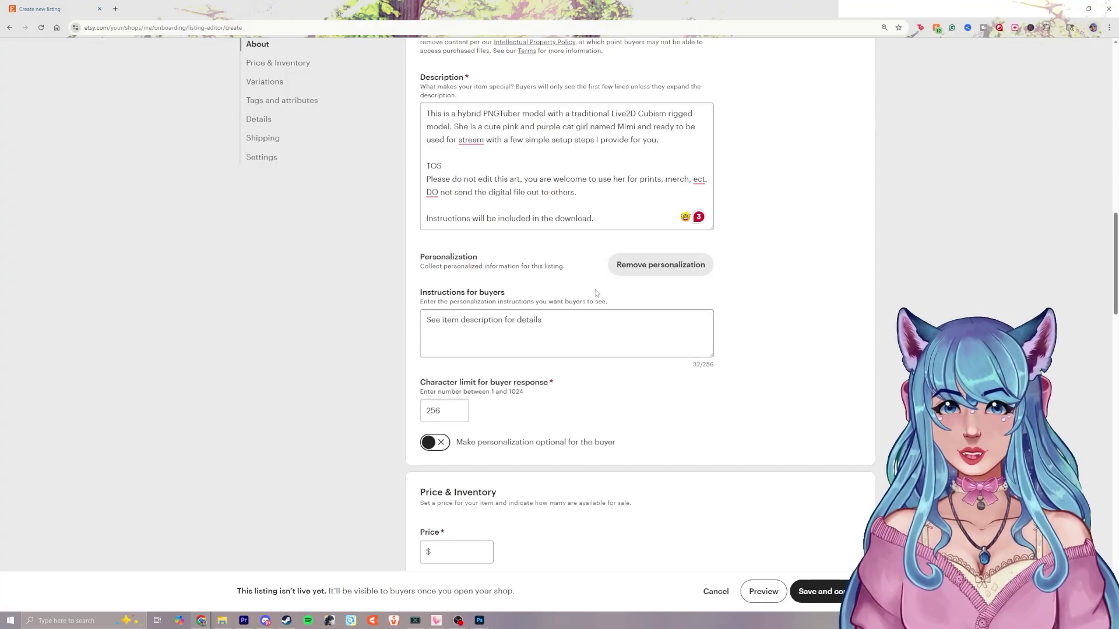
pyautogui.click(678, 266)
pyautogui.click(679, 266)
pyautogui.click(557, 323)
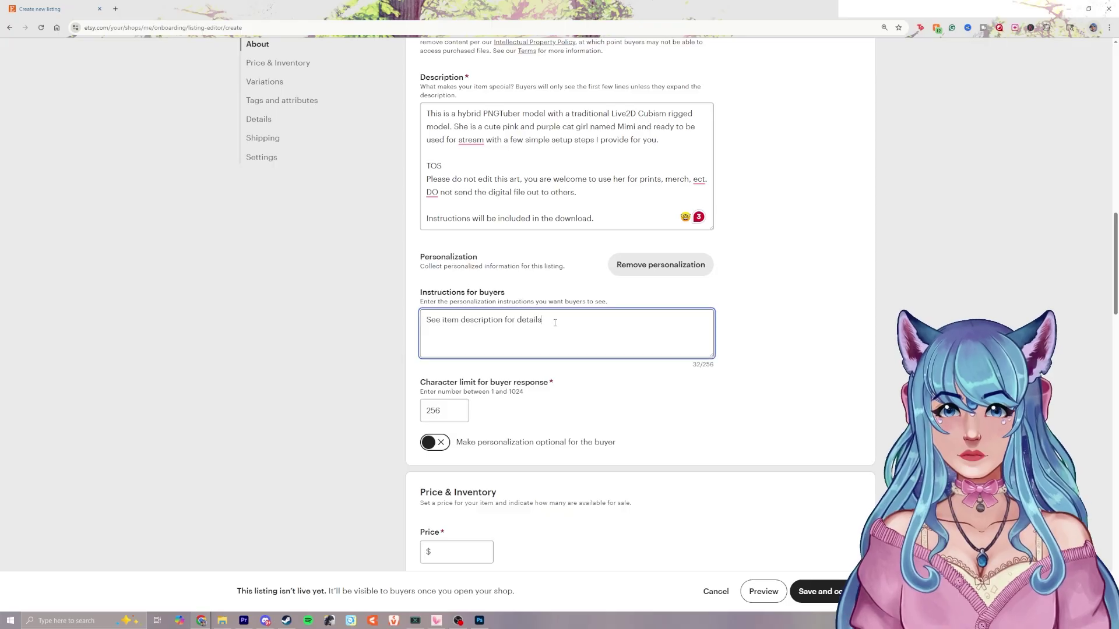
pyautogui.scroll(-1, 472, 396)
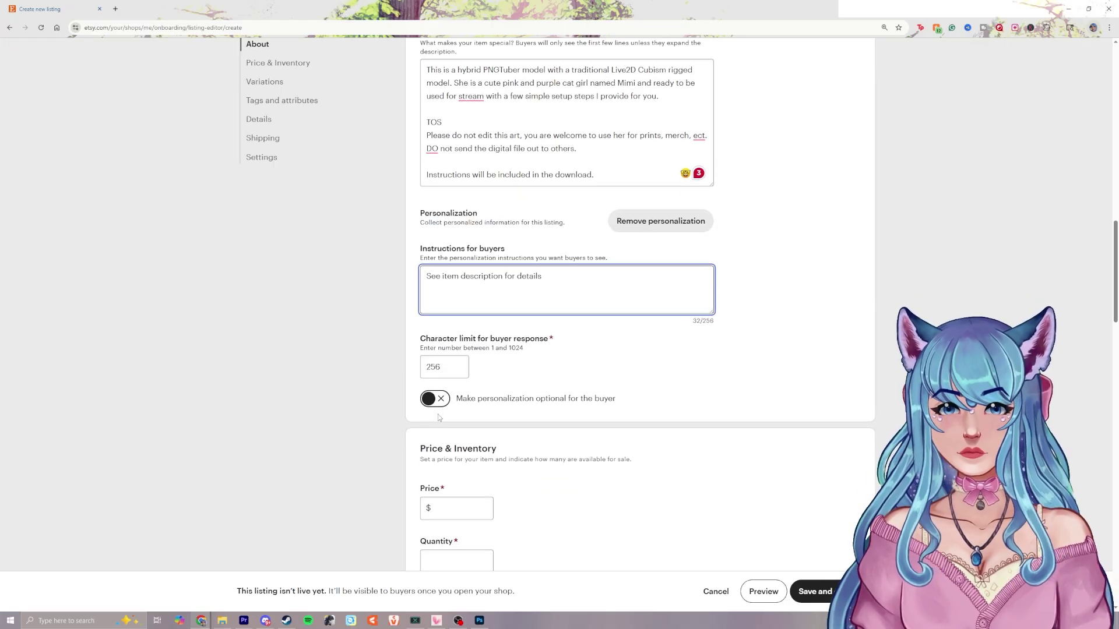
pyautogui.click(434, 400)
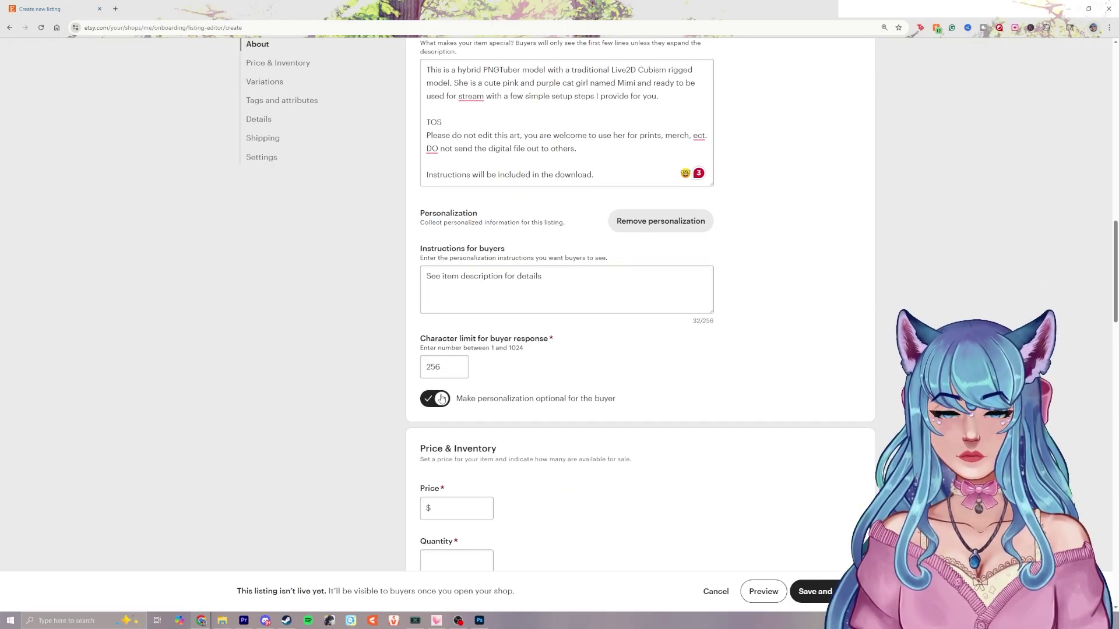
# Step: Remove the personalization option from the listing
pyautogui.click(442, 400)
pyautogui.click(670, 225)
# Step: Set the listing's price to $5.00
pyautogui.scroll(-1, 540, 283)
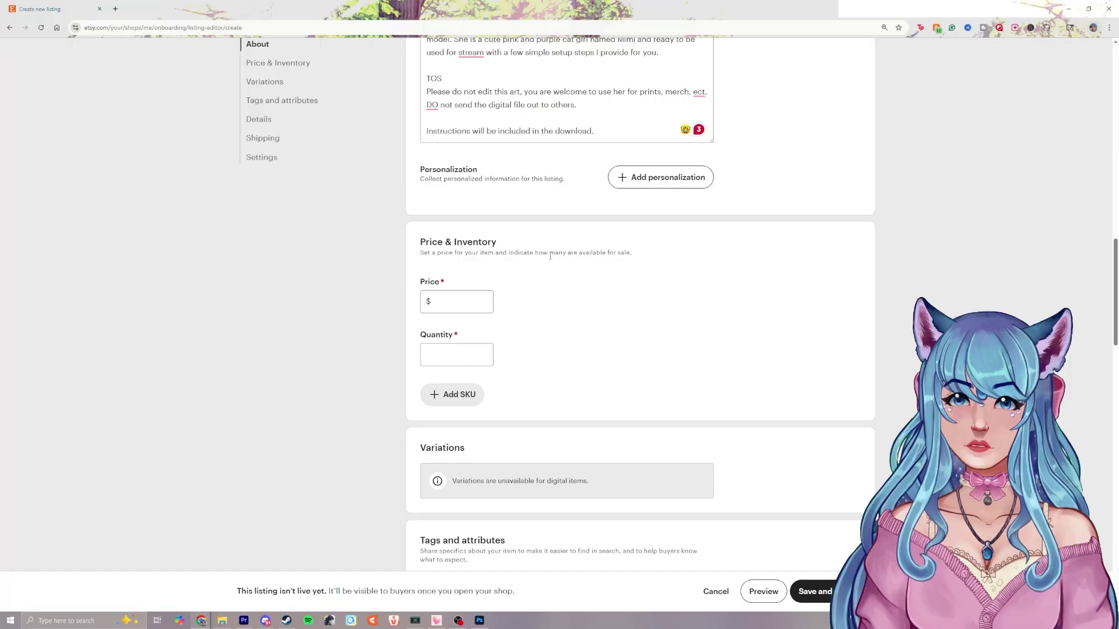
pyautogui.click(462, 299)
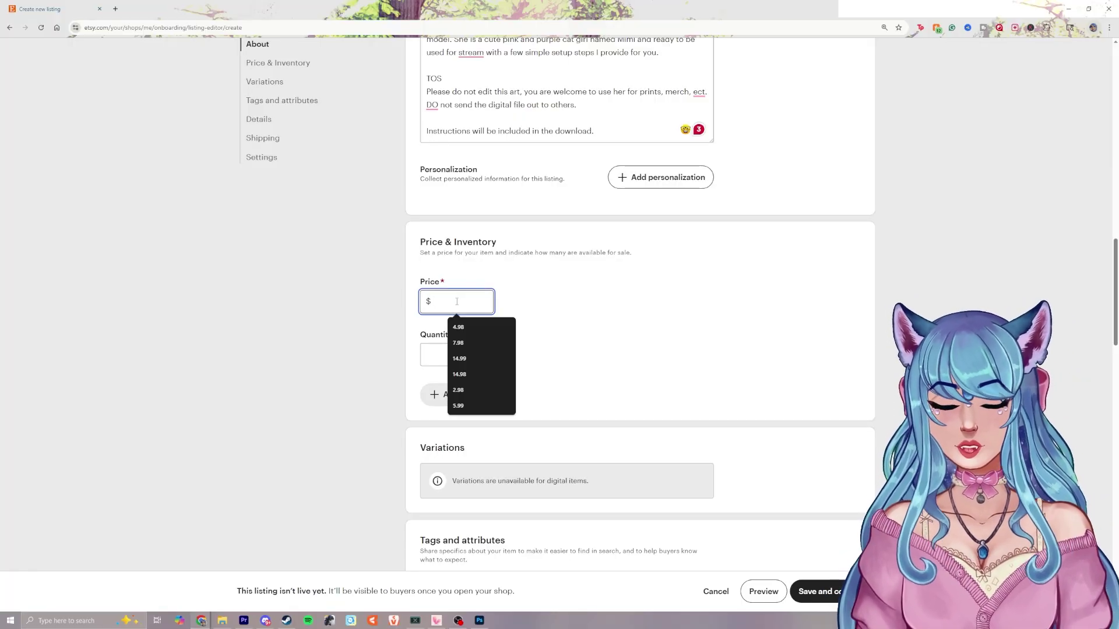
pyautogui.write('5.00')
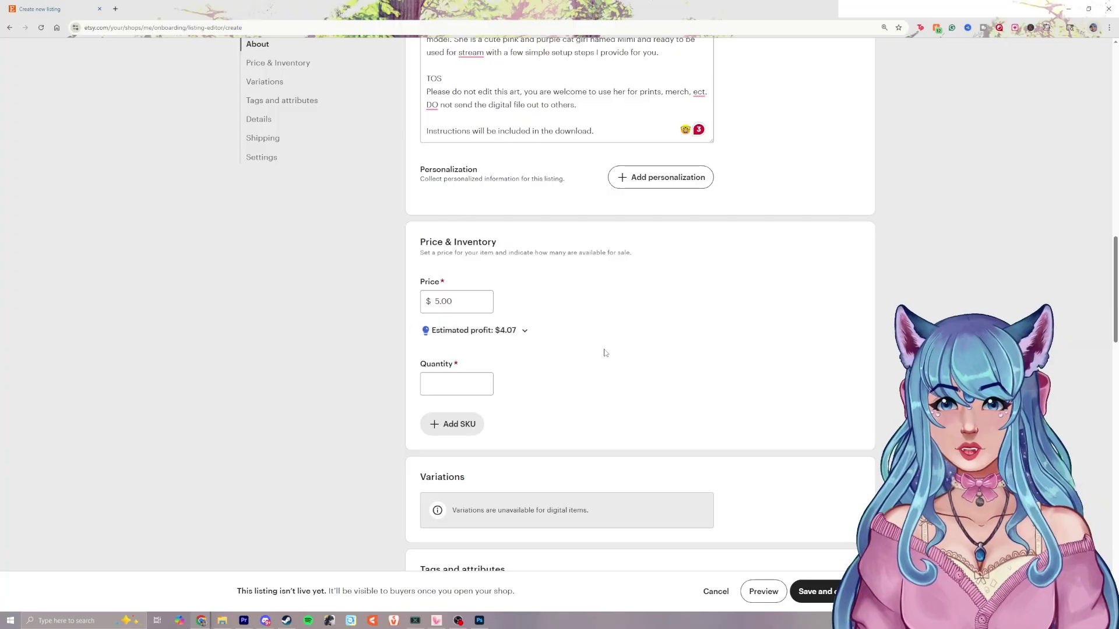
# Step: Examine the estimated profit breakdown with its fees for the price, then collapse it
pyautogui.scroll(-1, 583, 350)
pyautogui.click(523, 300)
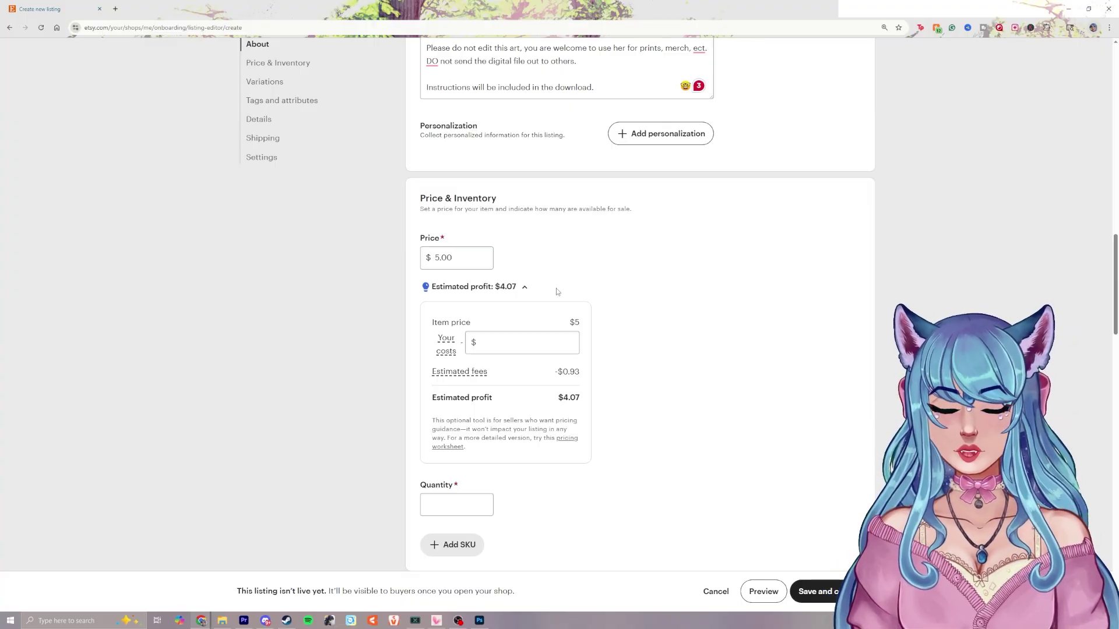
pyautogui.scroll(-1, 577, 302)
pyautogui.scroll(-1, 577, 301)
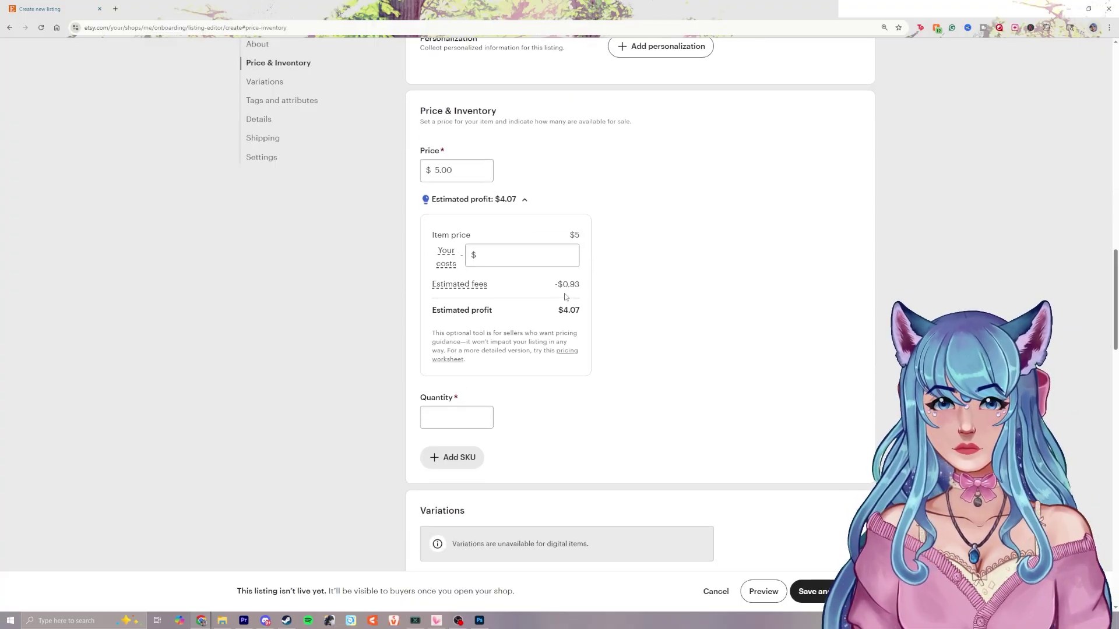
pyautogui.click(512, 198)
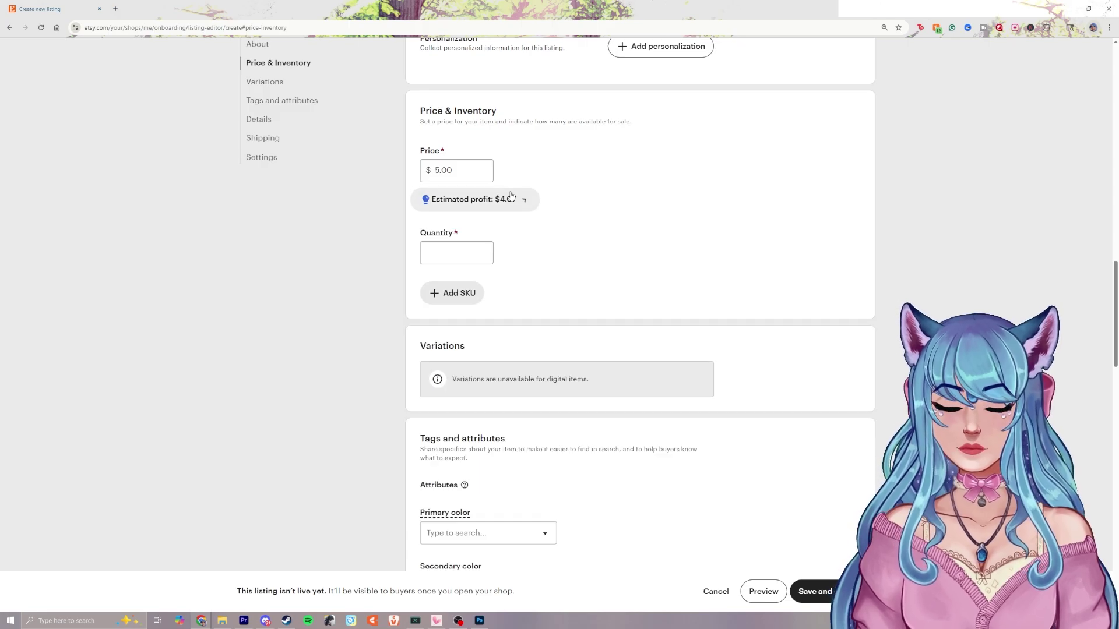
pyautogui.click(511, 198)
pyautogui.click(511, 199)
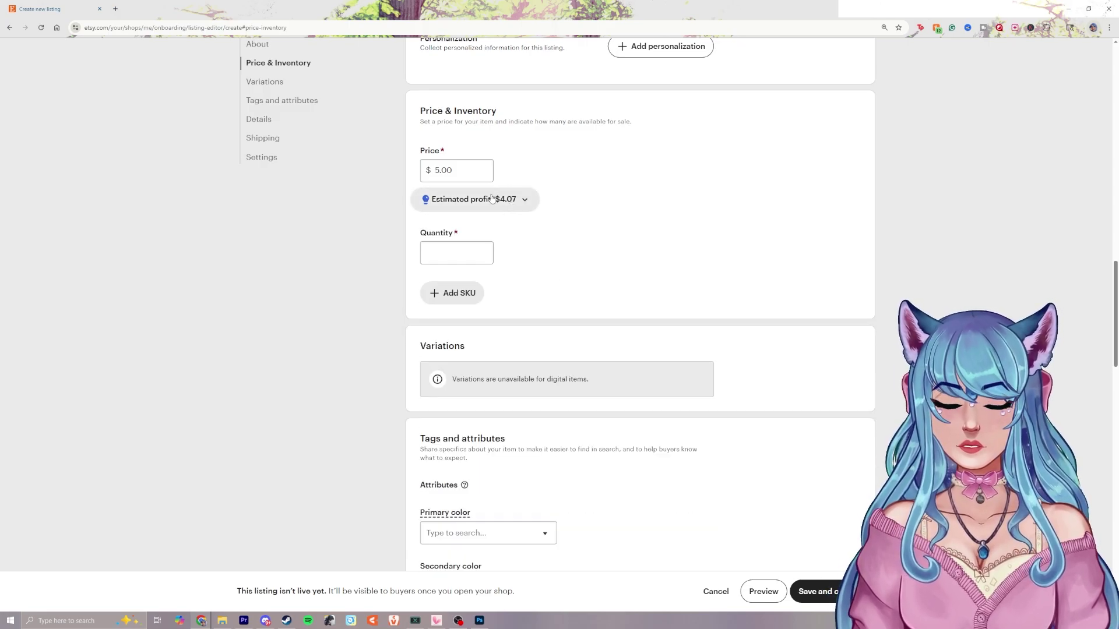
# Step: Set the listing's available quantity to 99
pyautogui.press('Tab')
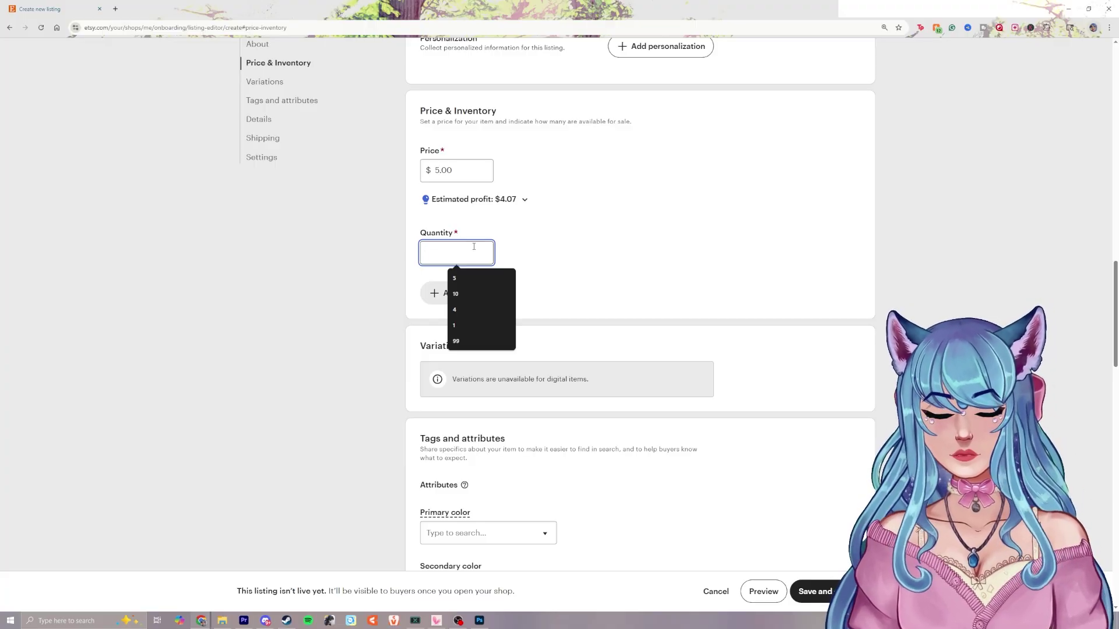
pyautogui.write('99')
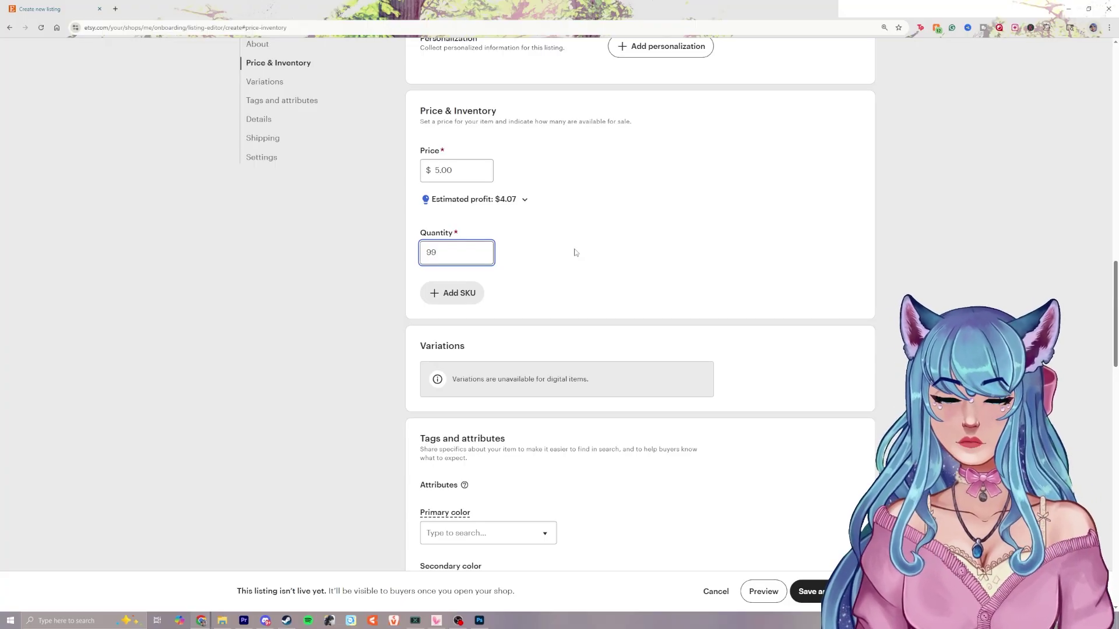
pyautogui.doubleClick(431, 252)
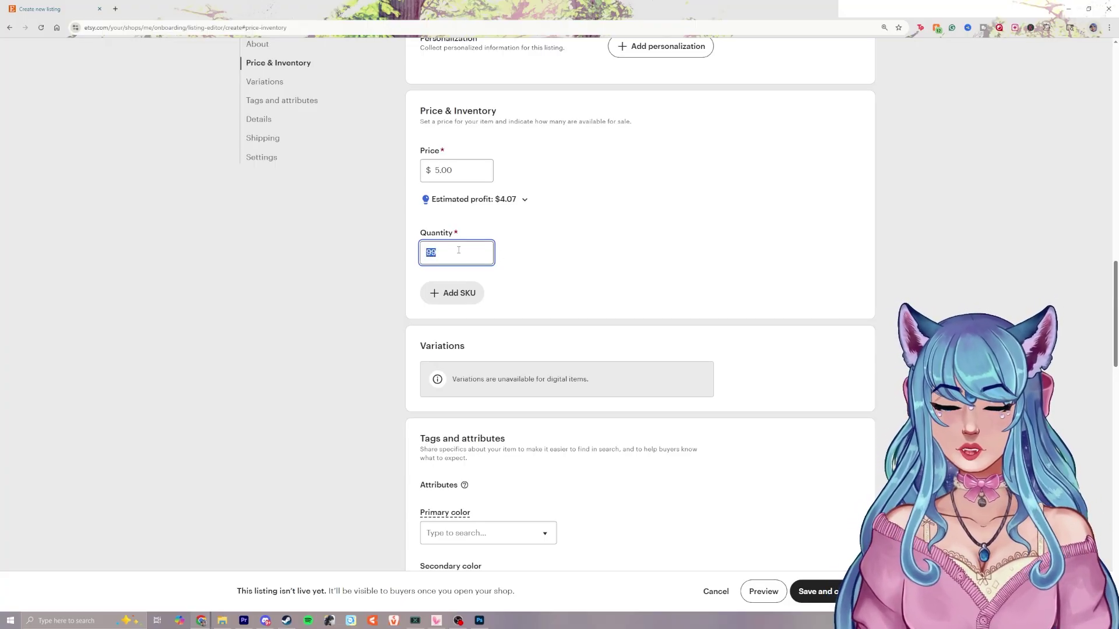
pyautogui.click(496, 252)
# Step: Add a SKU to the listing and set it to MIMI
pyautogui.scroll(-1, 530, 253)
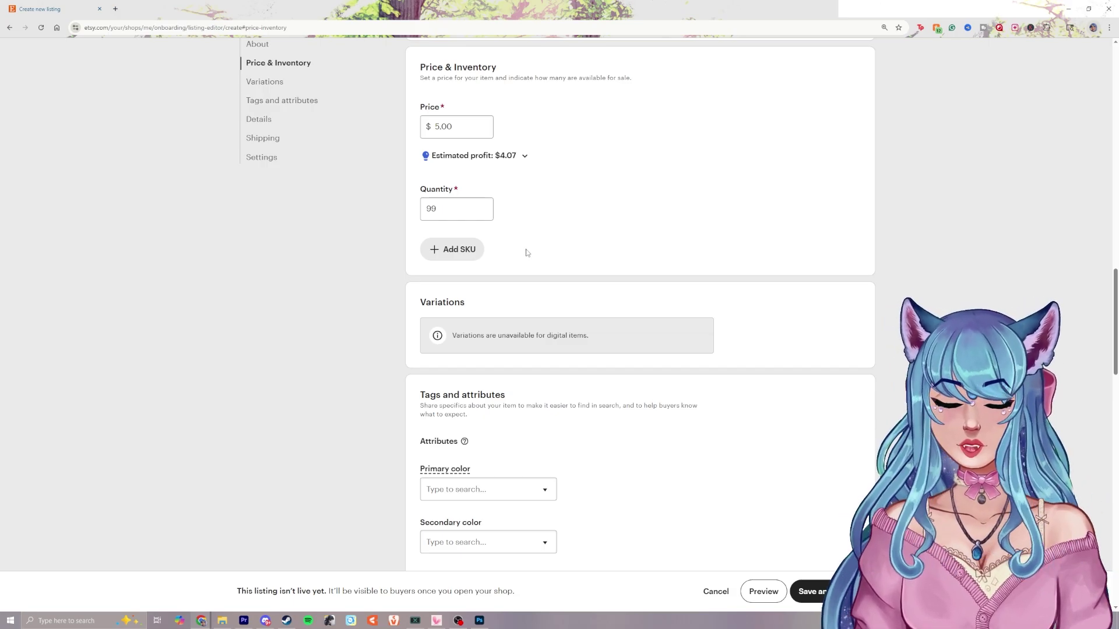
pyautogui.scroll(-1, 528, 252)
pyautogui.click(458, 206)
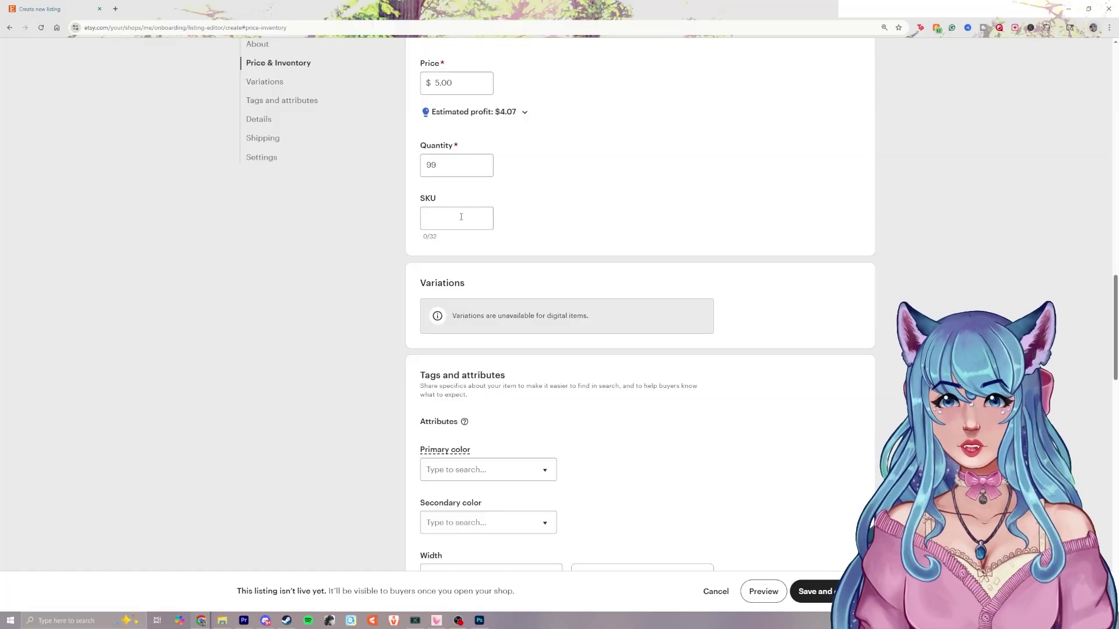
pyautogui.click(458, 216)
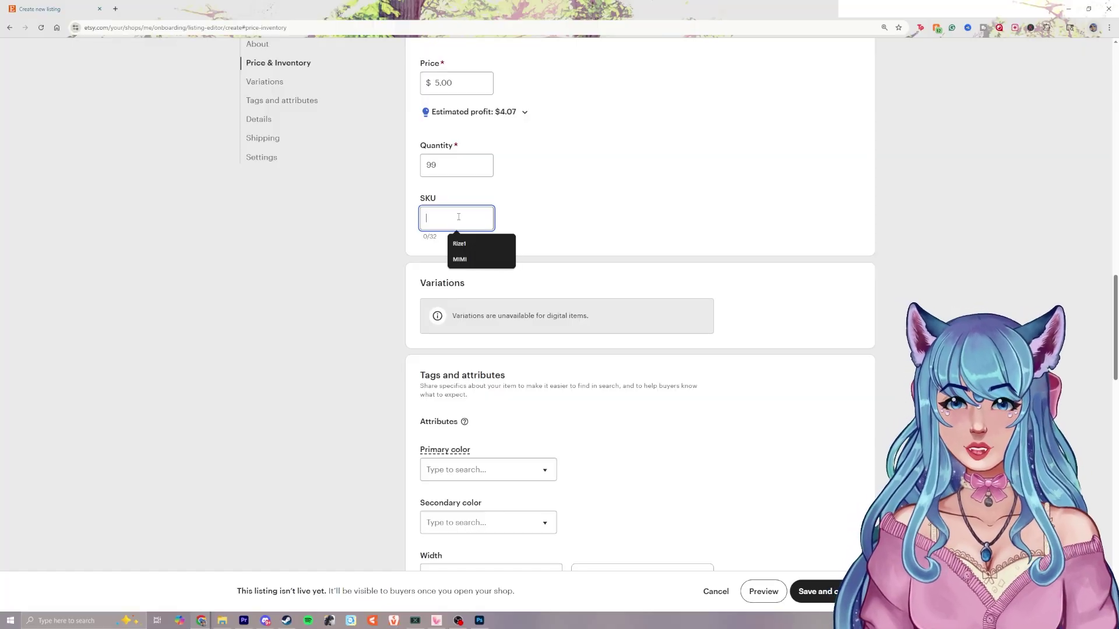
pyautogui.click(479, 254)
# Step: Set the listing's primary color to Pink and its secondary color to Purple
pyautogui.scroll(-2, 533, 239)
pyautogui.scroll(-2, 515, 320)
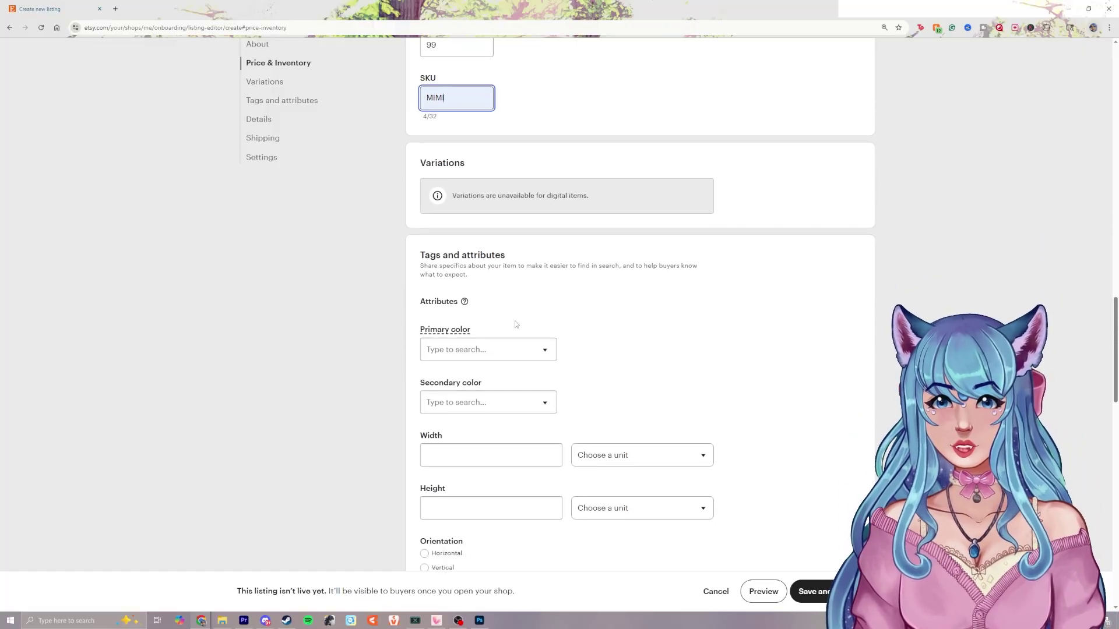
pyautogui.scroll(-1, 512, 291)
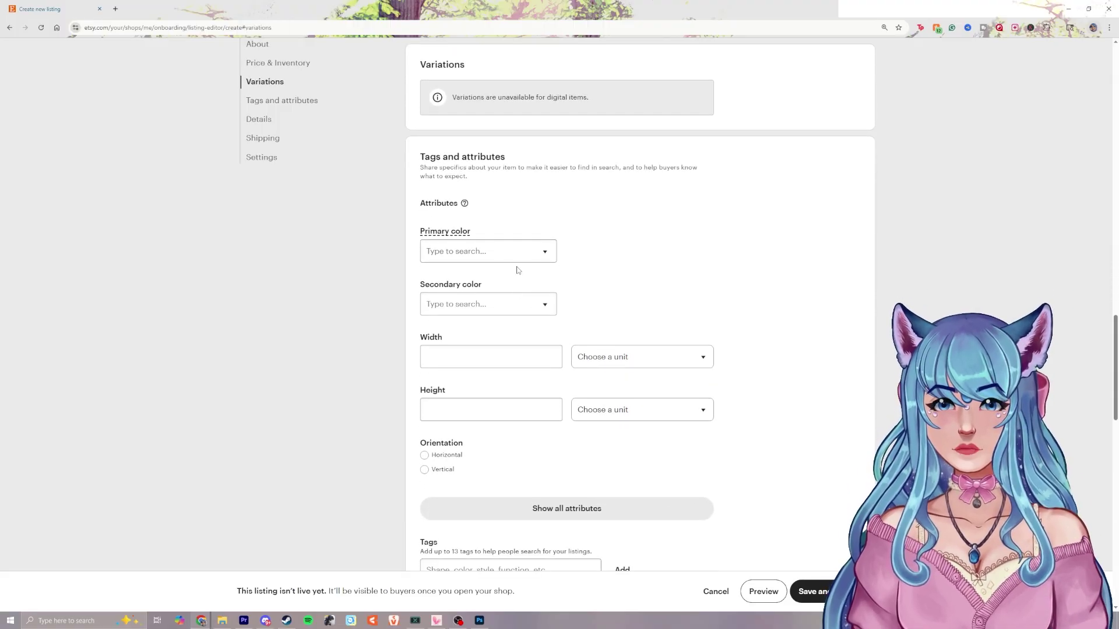
pyautogui.click(516, 251)
pyautogui.scroll(-5, 512, 297)
pyautogui.click(512, 297)
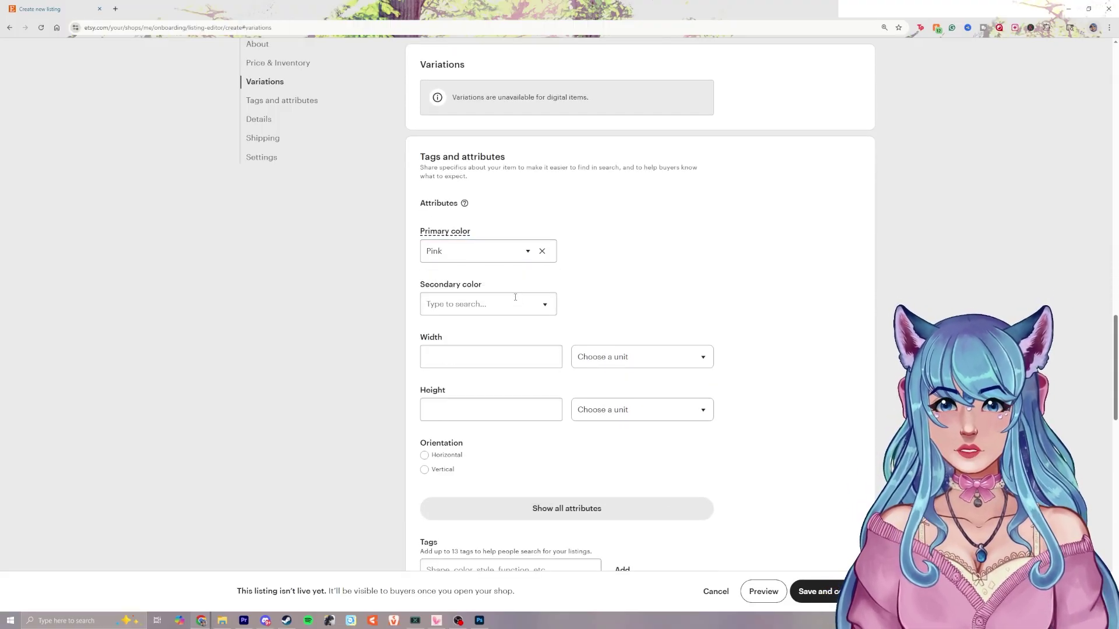
pyautogui.click(507, 303)
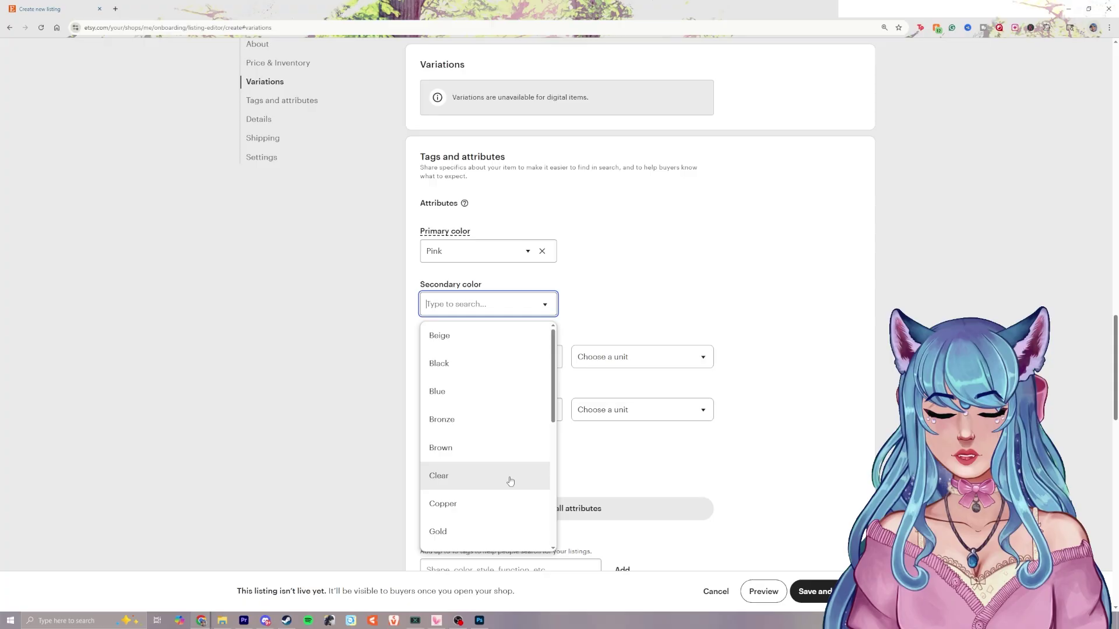
pyautogui.scroll(-5, 507, 478)
pyautogui.click(506, 369)
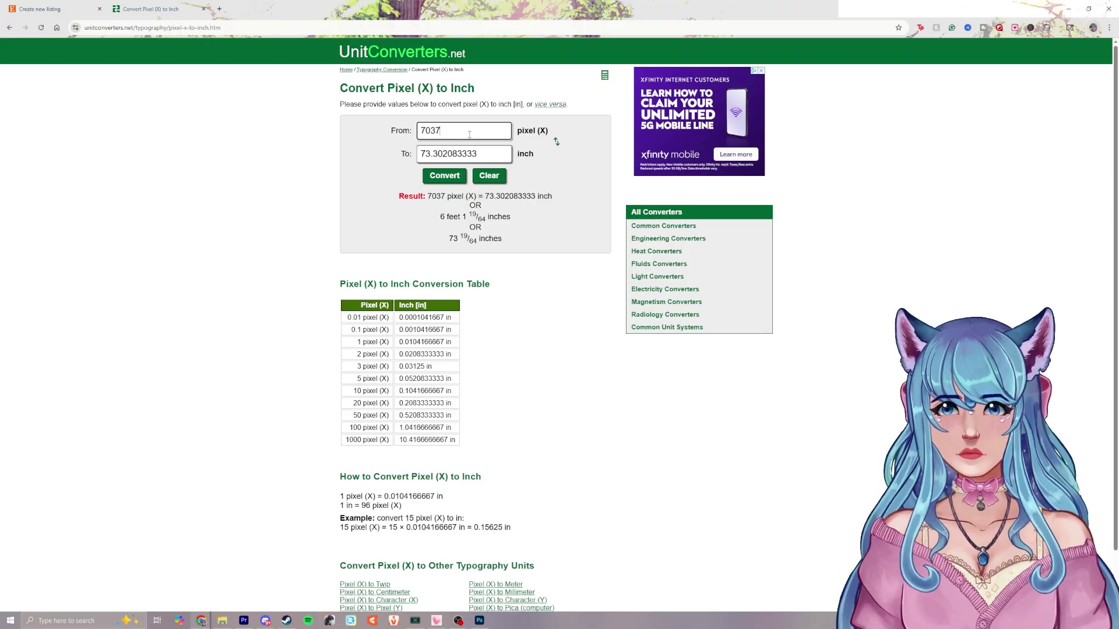
# Step: Switch to Photoshop, open the character artwork's canvas size and compare its pixel width with the entry in the pixel-to-inch converter
pyautogui.hotkey('alt', 'Tab')
pyautogui.click(328, 82)
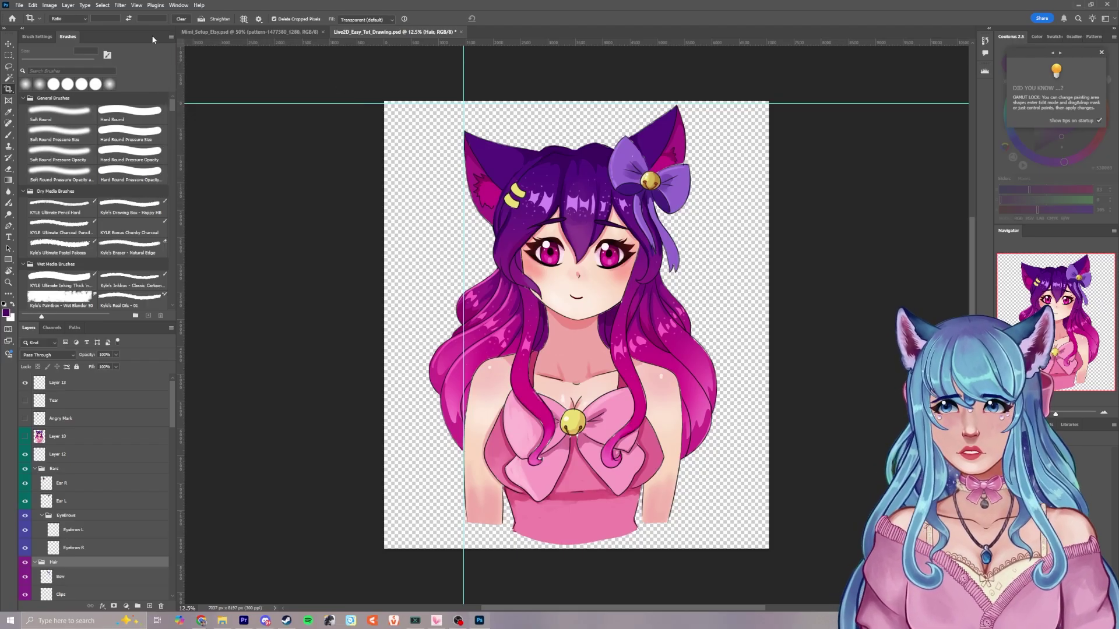
pyautogui.click(49, 5)
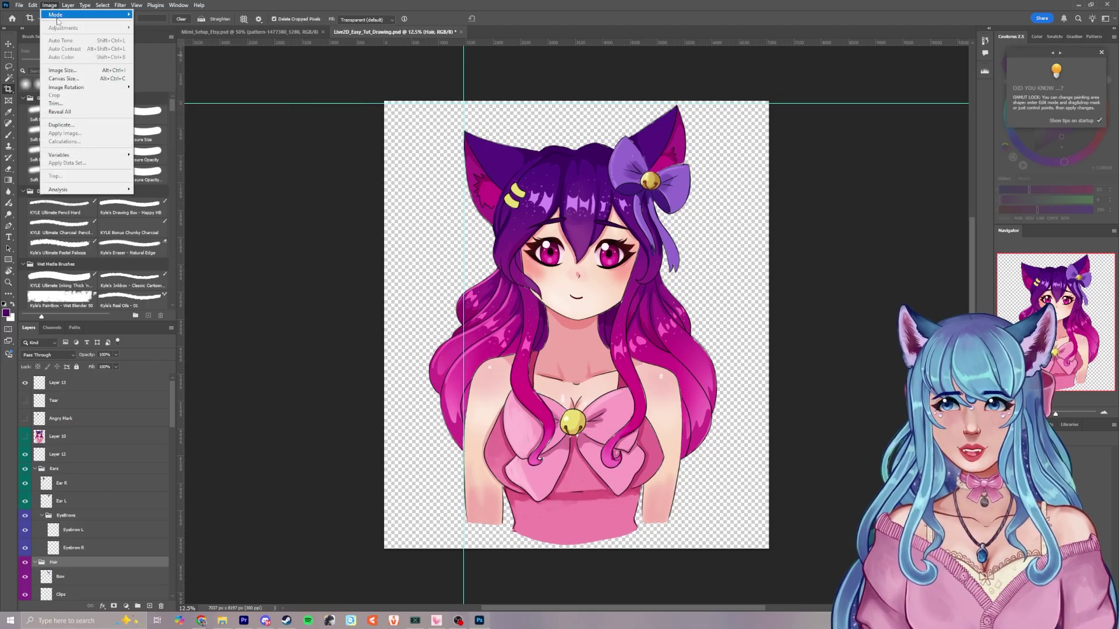
pyautogui.click(61, 80)
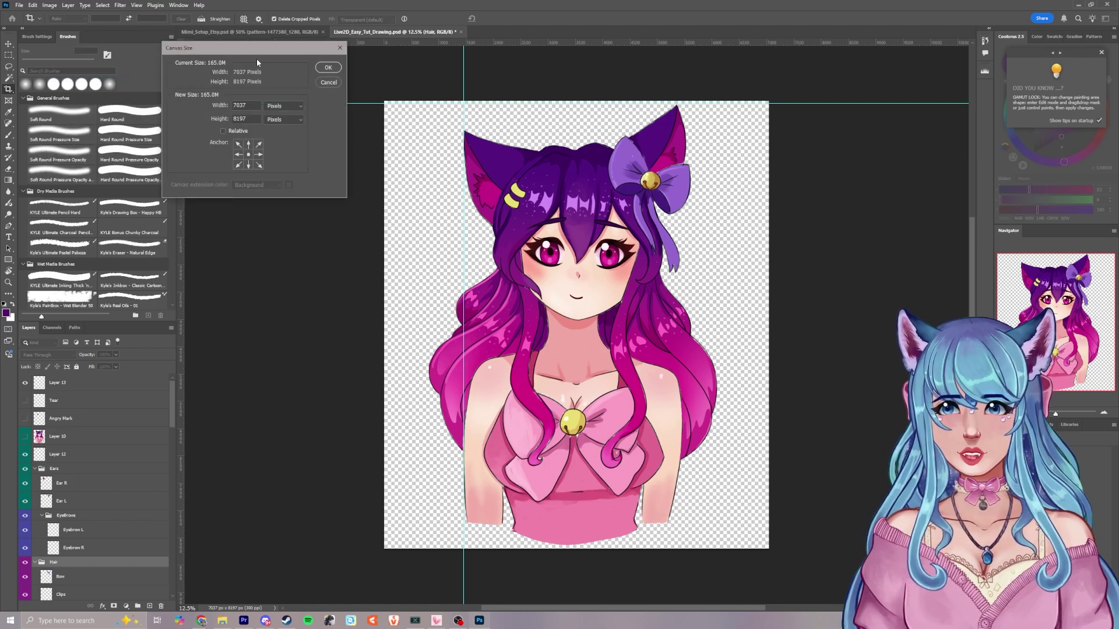
pyautogui.moveTo(258, 49); pyautogui.dragTo(285, 58)
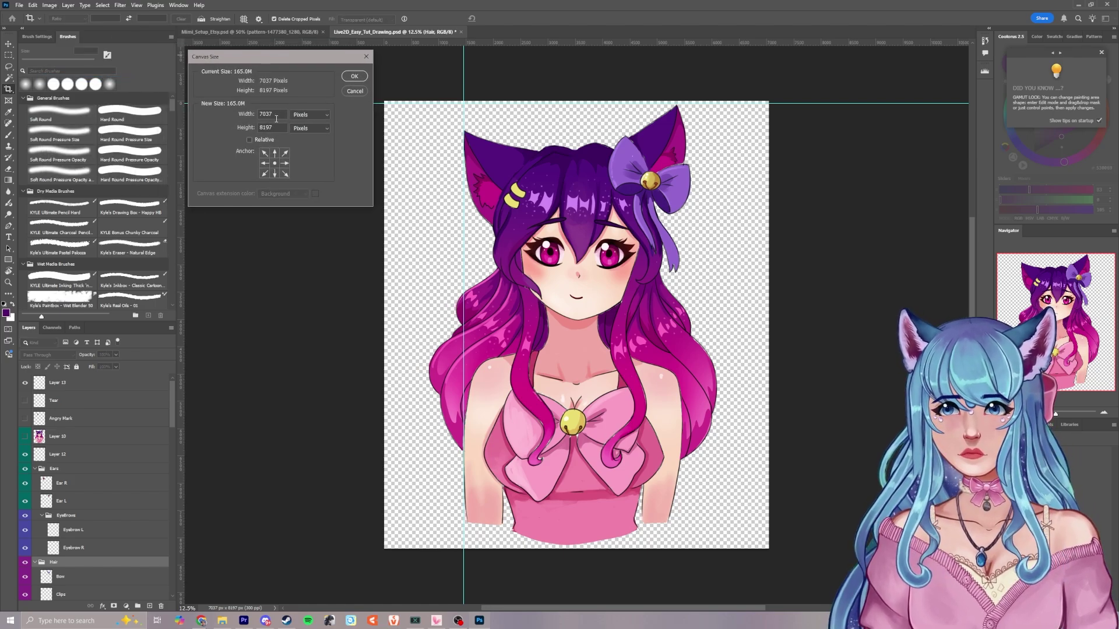
pyautogui.doubleClick(269, 115)
pyautogui.hotkey('alt', 'Tab')
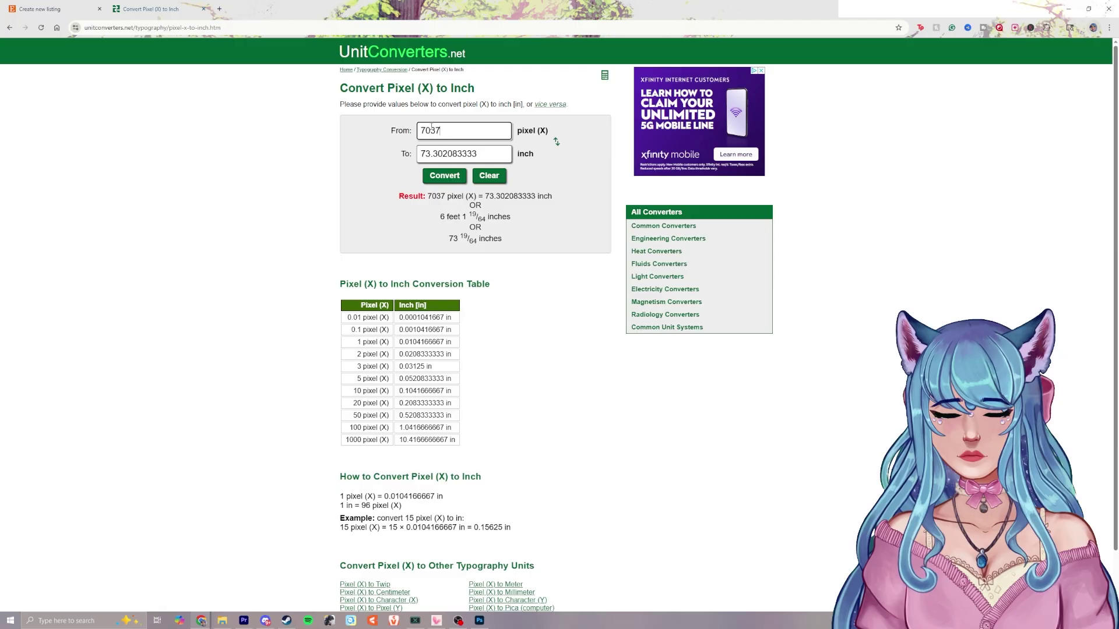
pyautogui.hotkey('alt', 'Tab')
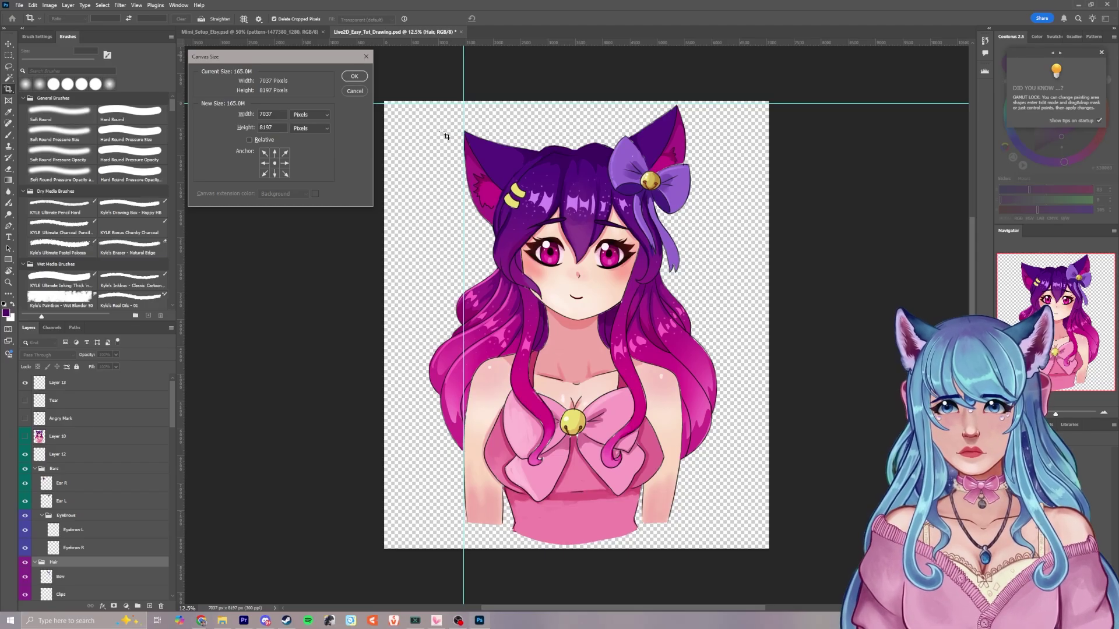
pyautogui.hotkey('alt', 'Tab')
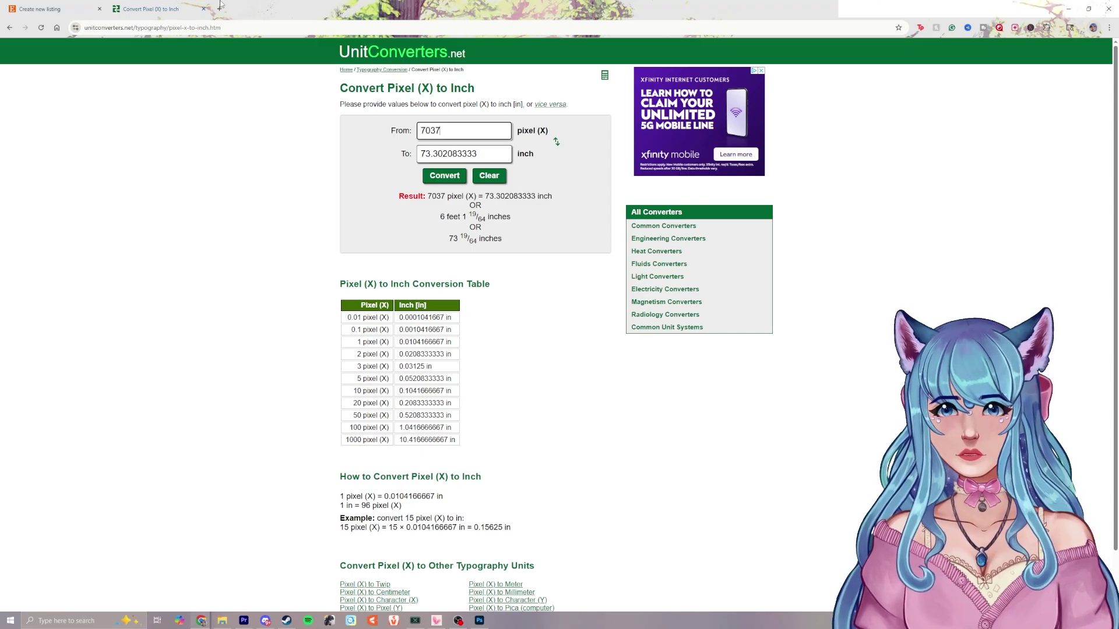
# Step: Return to the Etsy listing and set the width attribute to 73 inches, checking the artwork's canvas dimensions in Photoshop
pyautogui.click(107, 6)
pyautogui.moveTo(458, 357); pyautogui.dragTo(398, 356)
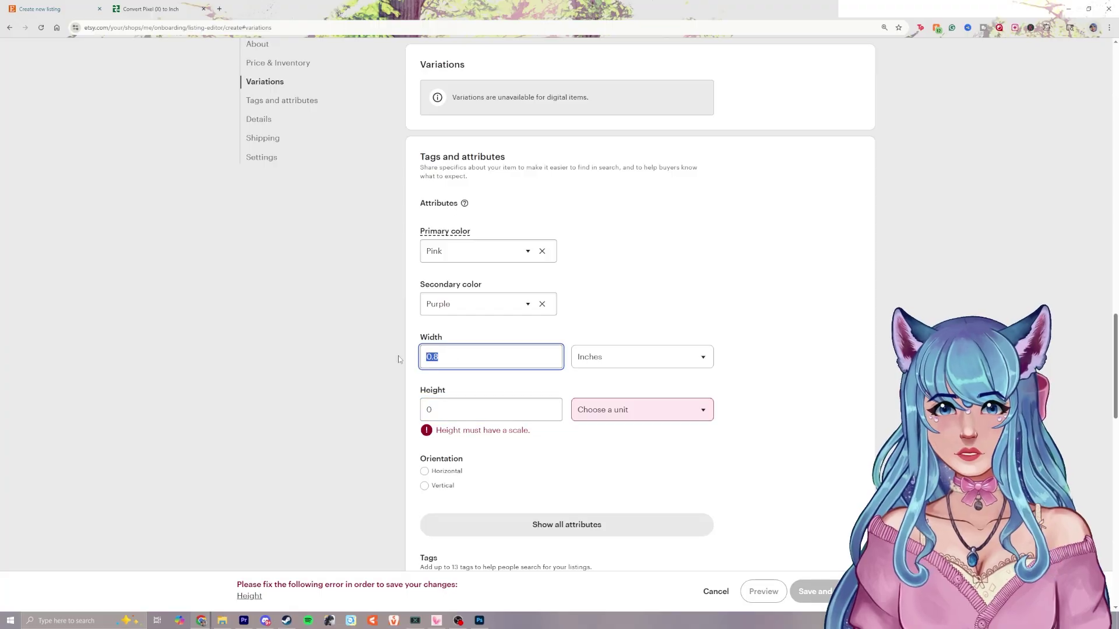
pyautogui.hotkey('alt', 'Tab')
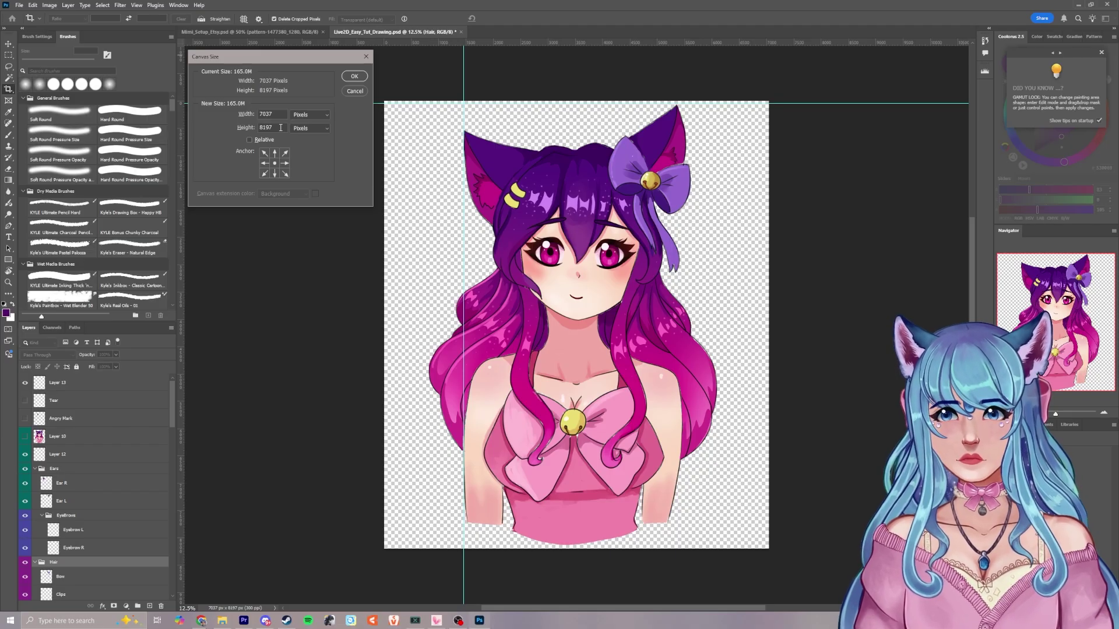
pyautogui.hotkey('alt', 'Tab')
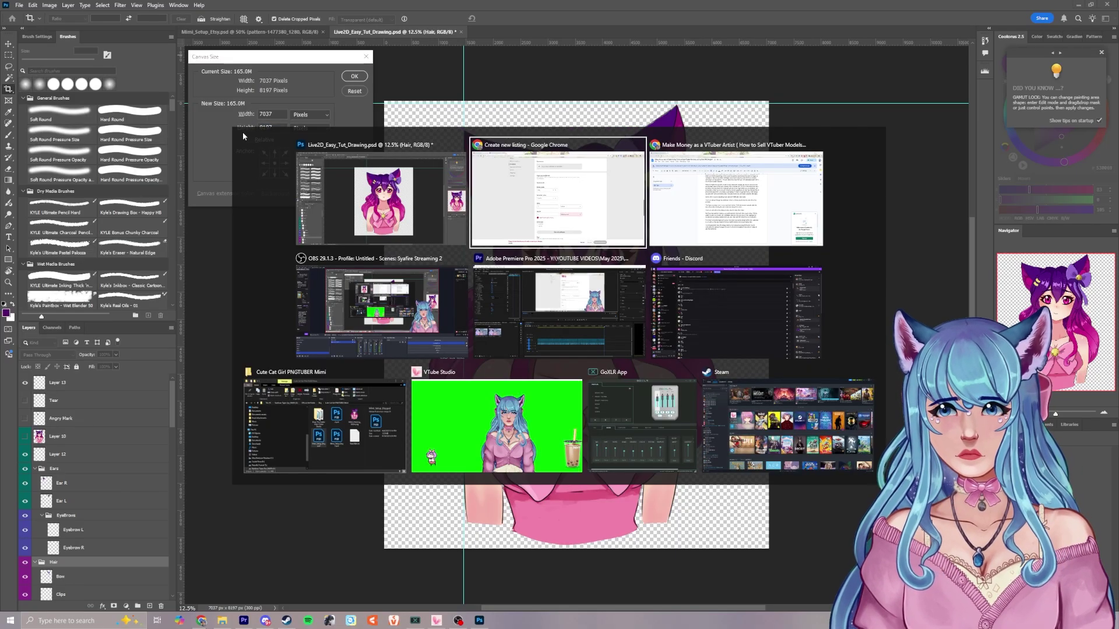
pyautogui.write('73')
# Step: Convert the canvas height of 8197 pixels to inches in the online pixel-to-inch converter
pyautogui.click(163, 7)
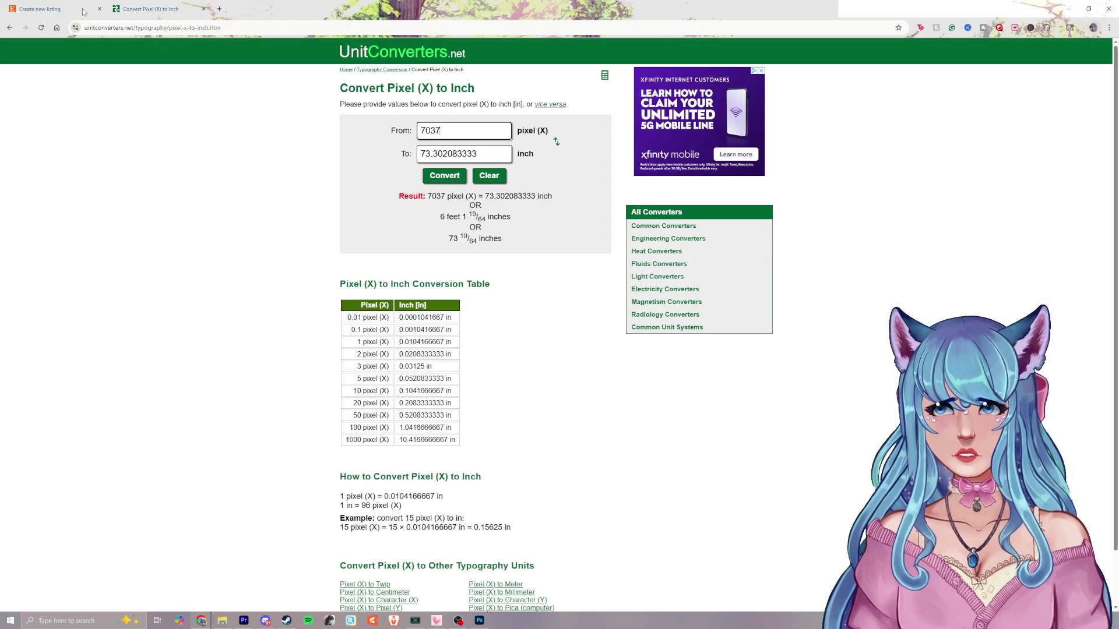
pyautogui.hotkey('ctrl', 'a')
pyautogui.write('8197')
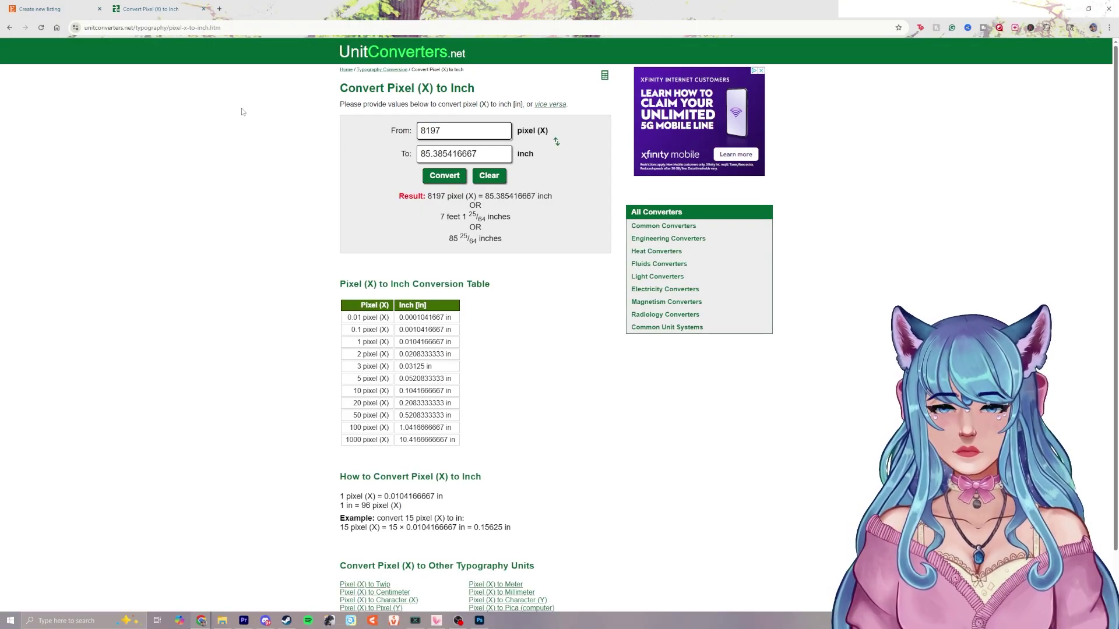
# Step: Return to the Etsy listing, set the height attribute to 85 and choose the Vertical orientation
pyautogui.hotkey('ctrl', 'Tab')
pyautogui.click(456, 405)
pyautogui.write('85')
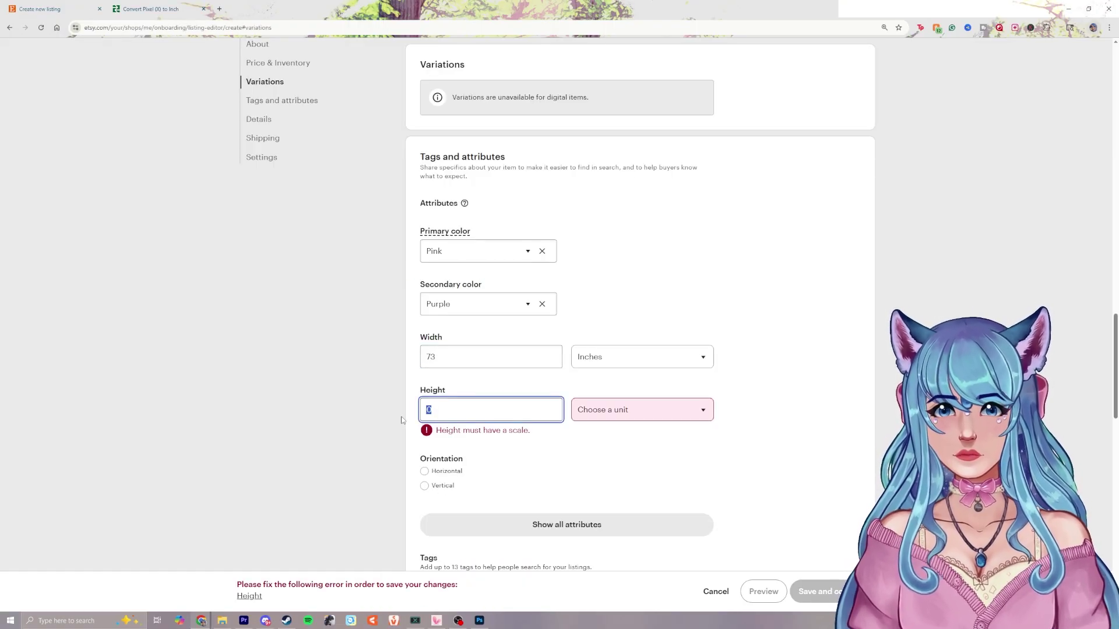
pyautogui.scroll(-2, 451, 401)
pyautogui.click(425, 354)
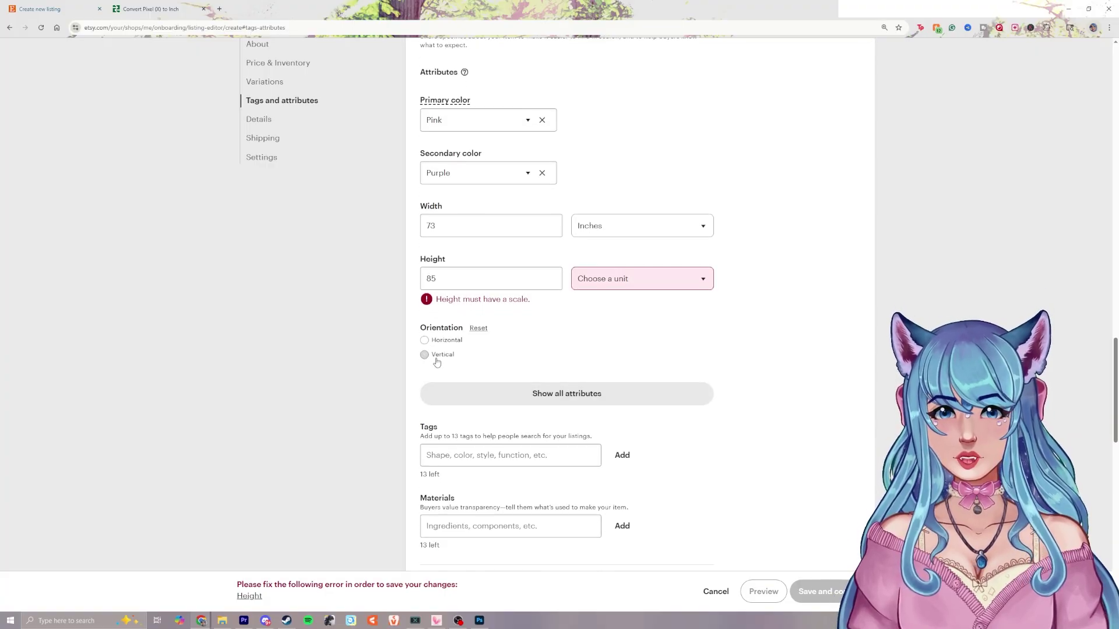
# Step: Show all of the listing's attributes and look through the optional framing, aspect ratio, occasion, holiday, room and subject fields
pyautogui.scroll(-1, 521, 379)
pyautogui.scroll(-2, 517, 374)
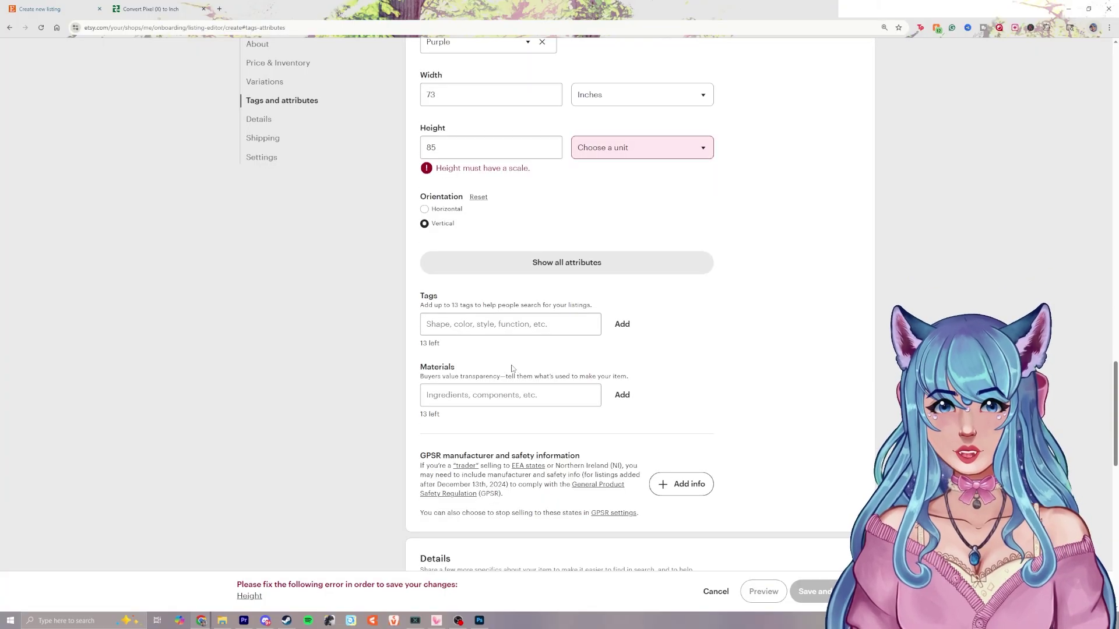
pyautogui.click(529, 271)
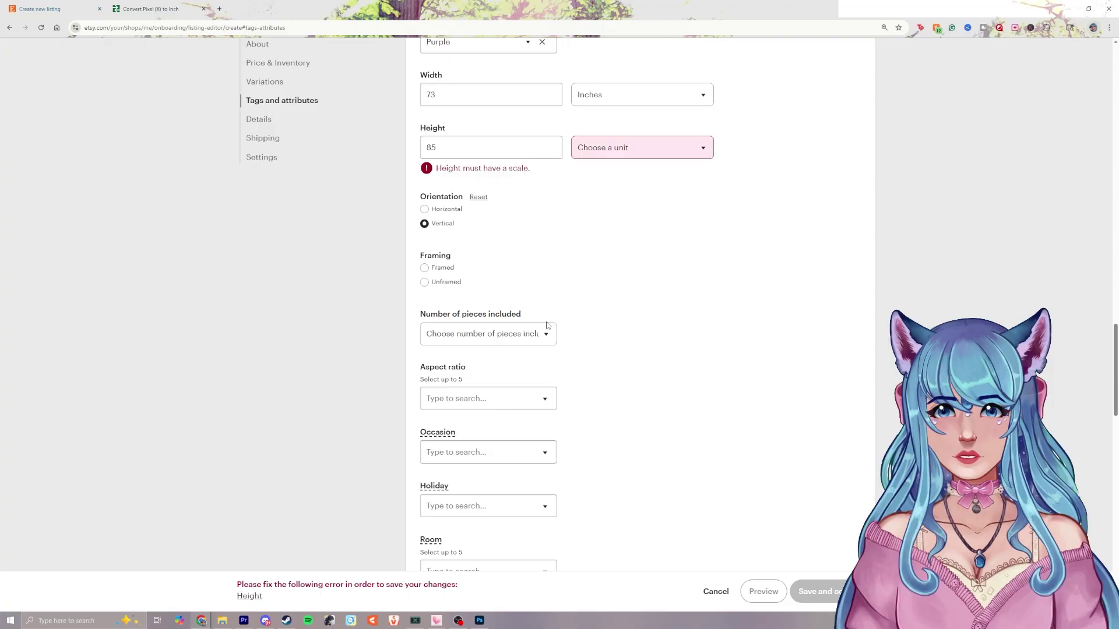
pyautogui.scroll(-6, 593, 338)
# Step: Add the tags "streaming vtuber", "vtuber model" and "premade vtuber" to the listing
pyautogui.click(482, 337)
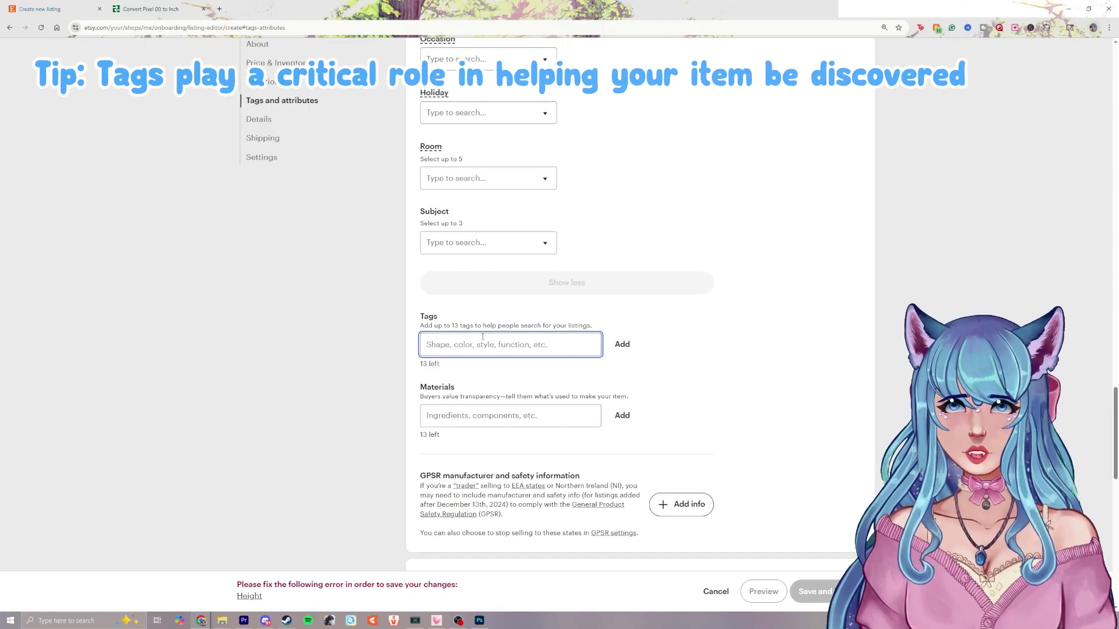
pyautogui.write('streami')
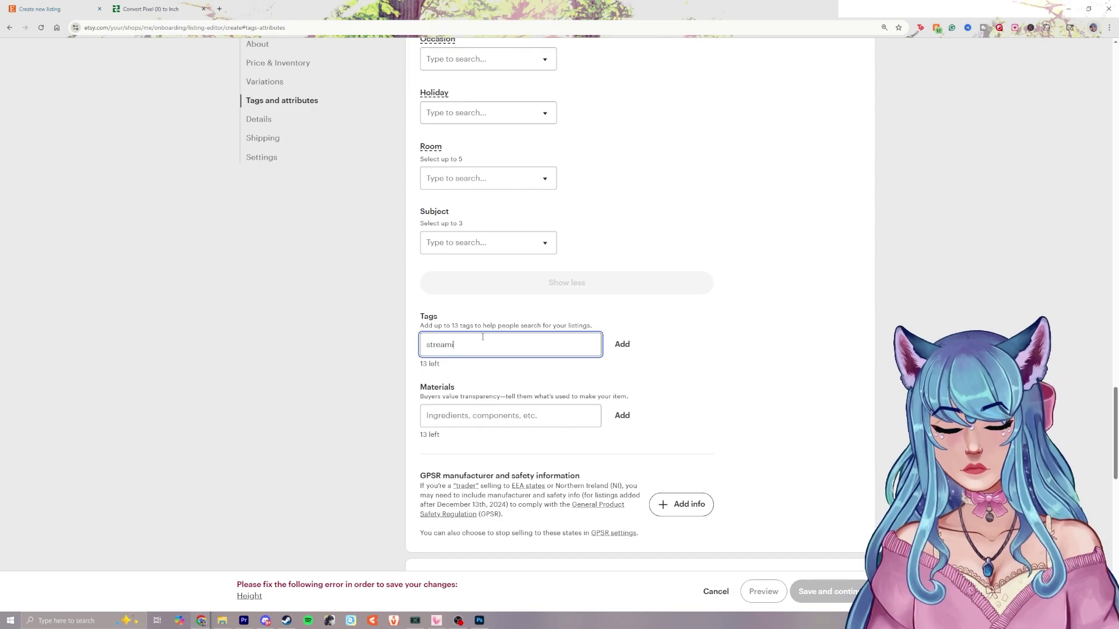
pyautogui.write('ng vtuber')
pyautogui.press('Return')
pyautogui.write('vtu')
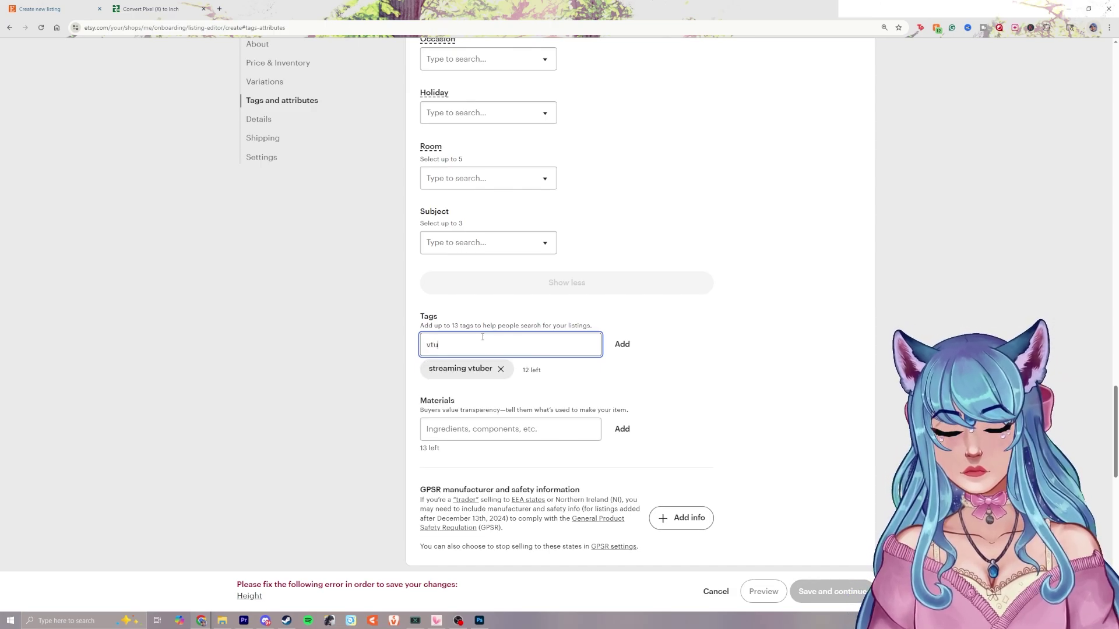
pyautogui.write('ber model')
pyautogui.press('Return')
pyautogui.write('premade')
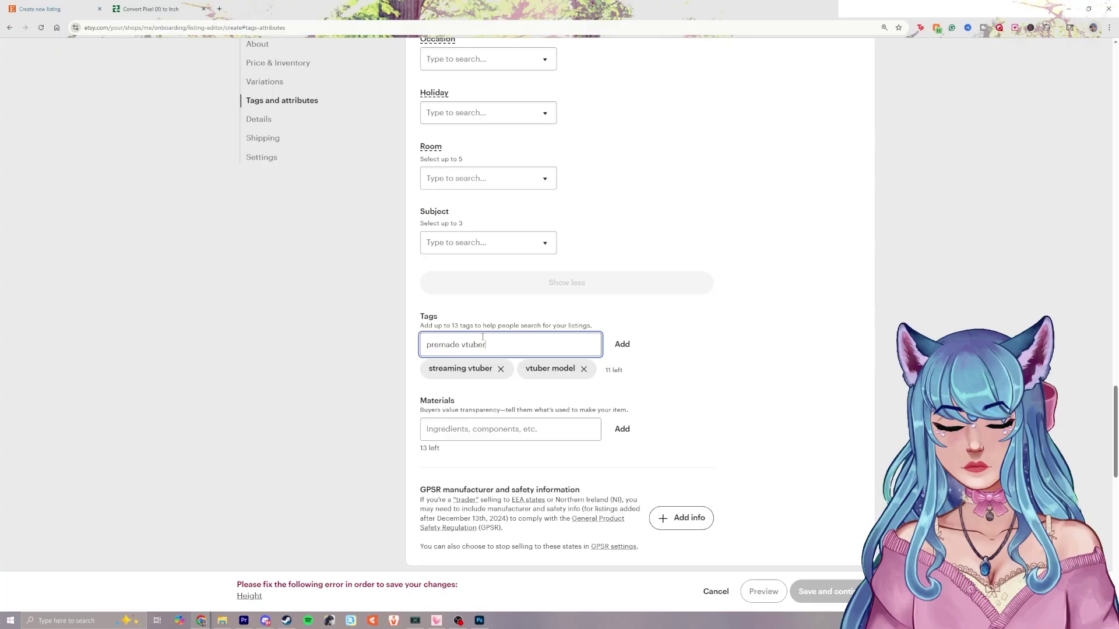
pyautogui.press('Return')
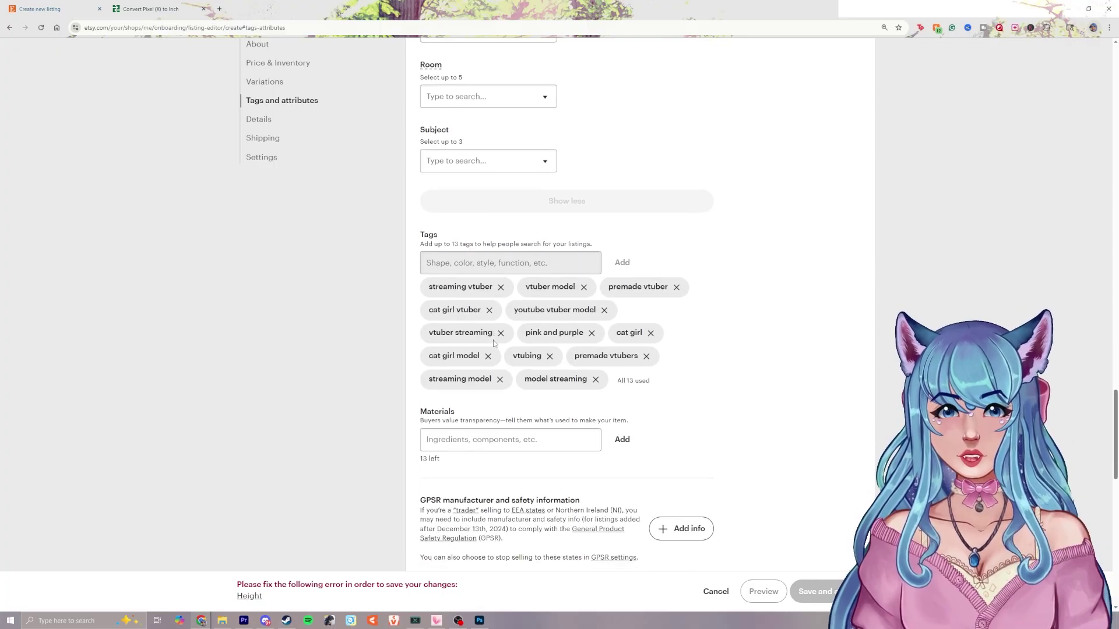
# Step: Add "photoshop", "live2d cubism" and "vtube studio" as the listing's materials
pyautogui.scroll(-1, 468, 391)
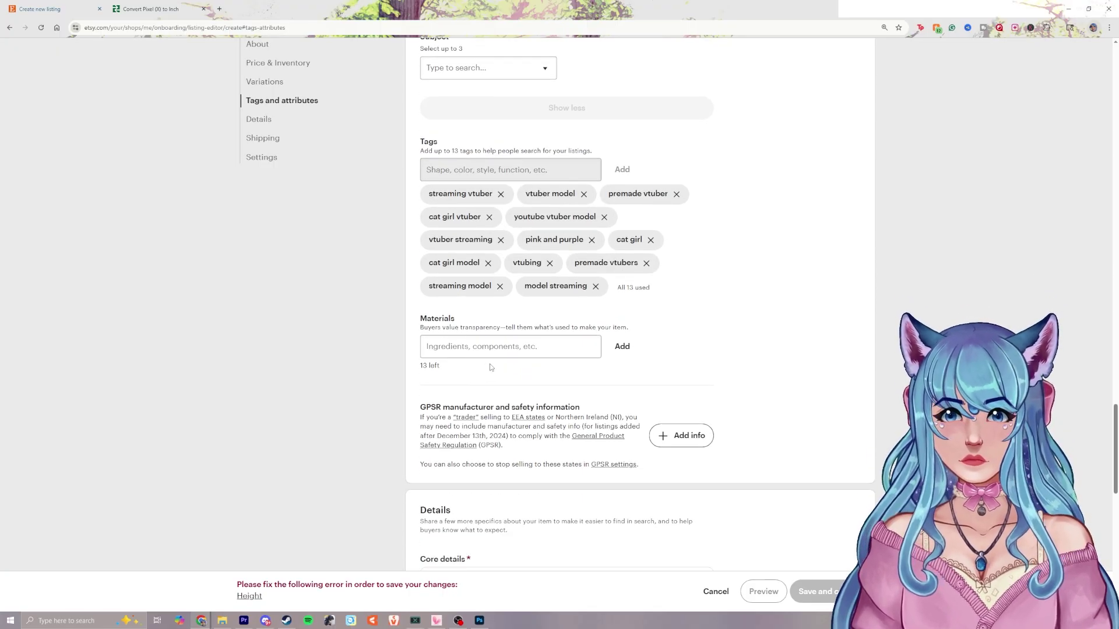
pyautogui.click(508, 346)
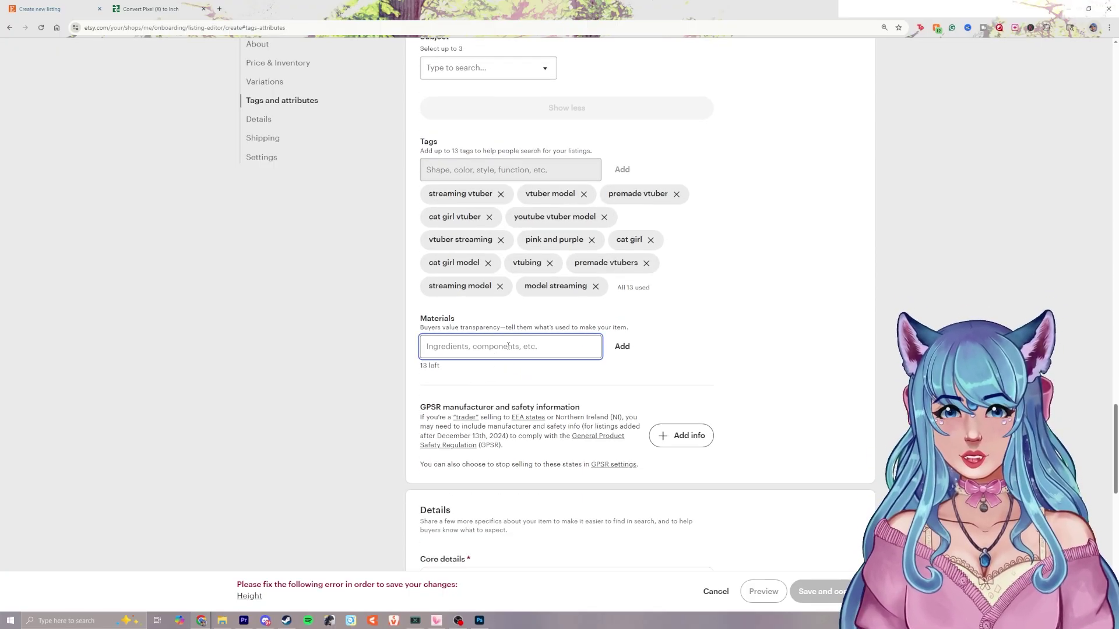
pyautogui.write('photoshop')
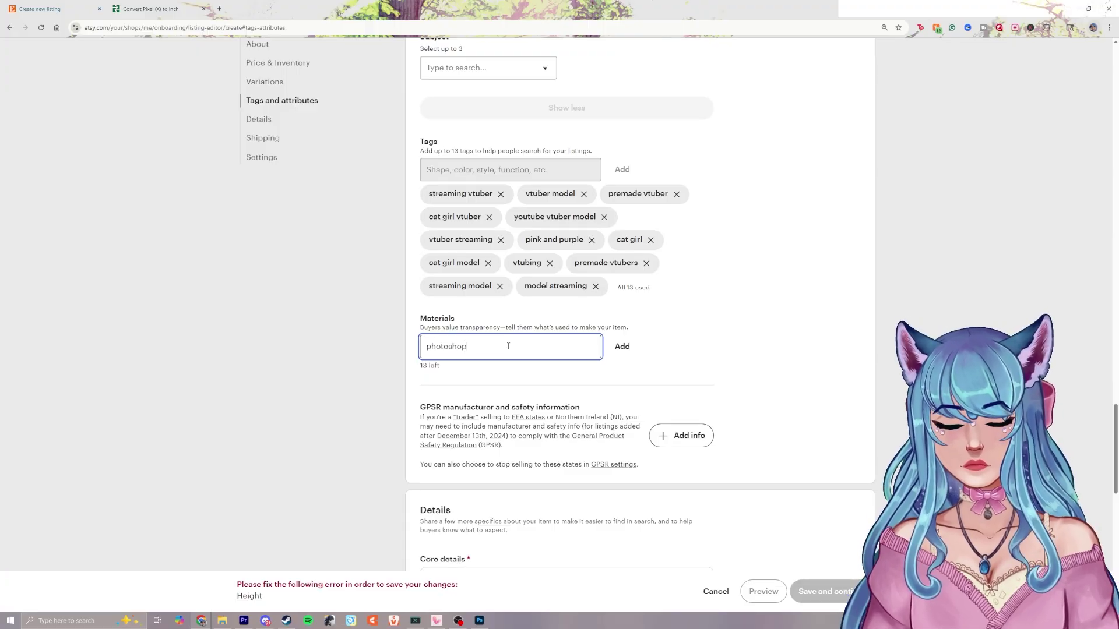
pyautogui.press('Return')
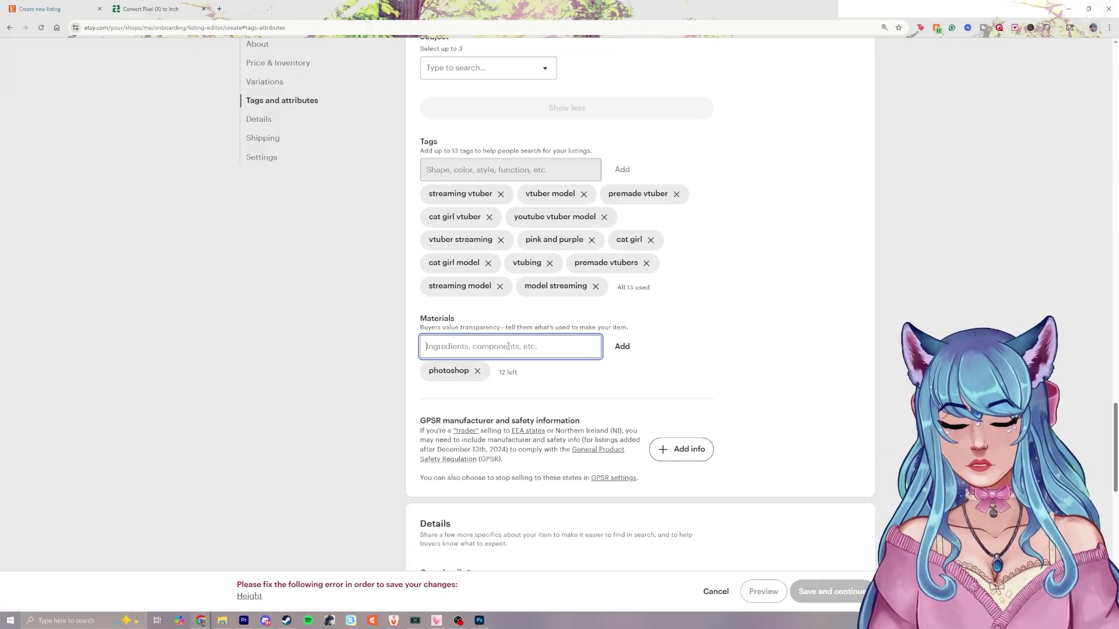
pyautogui.write('live2d cubism')
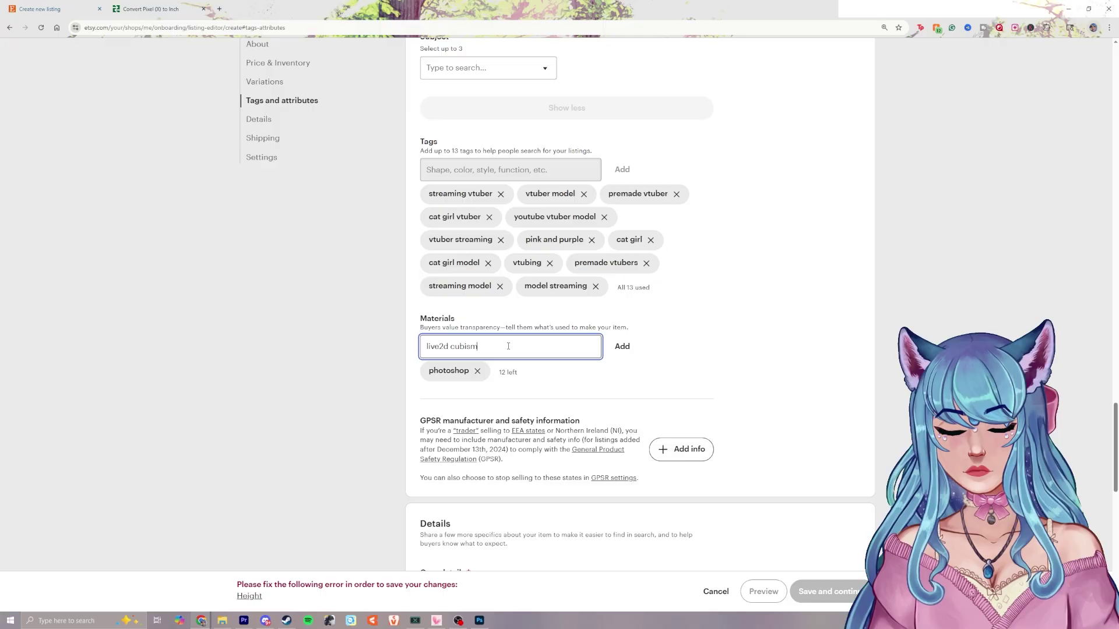
pyautogui.press('Return')
pyautogui.write('vtube studio')
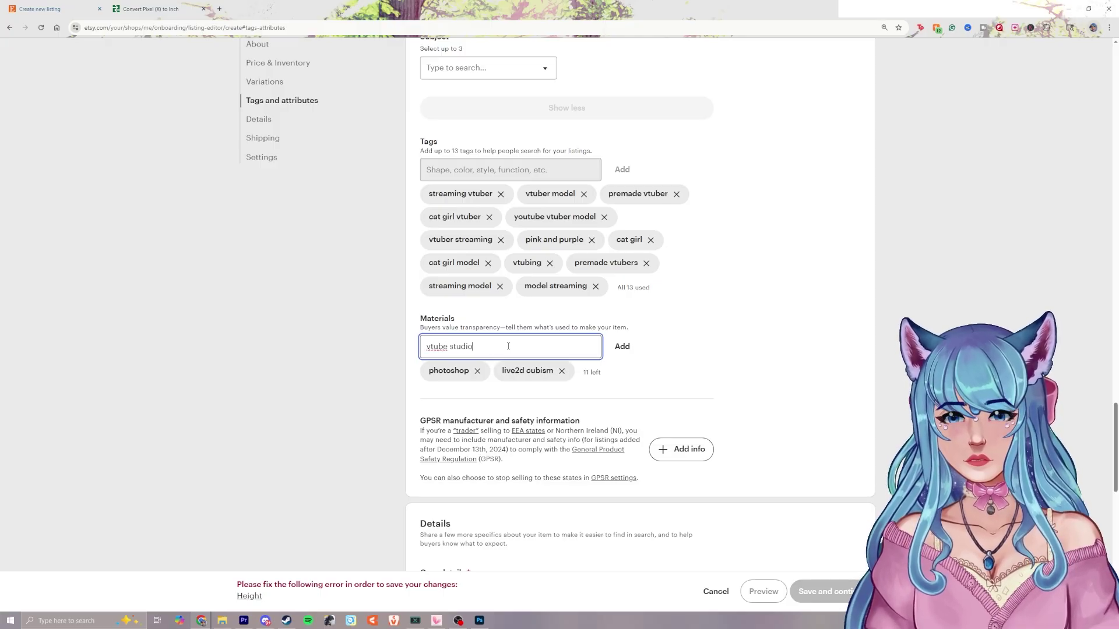
pyautogui.press('Return')
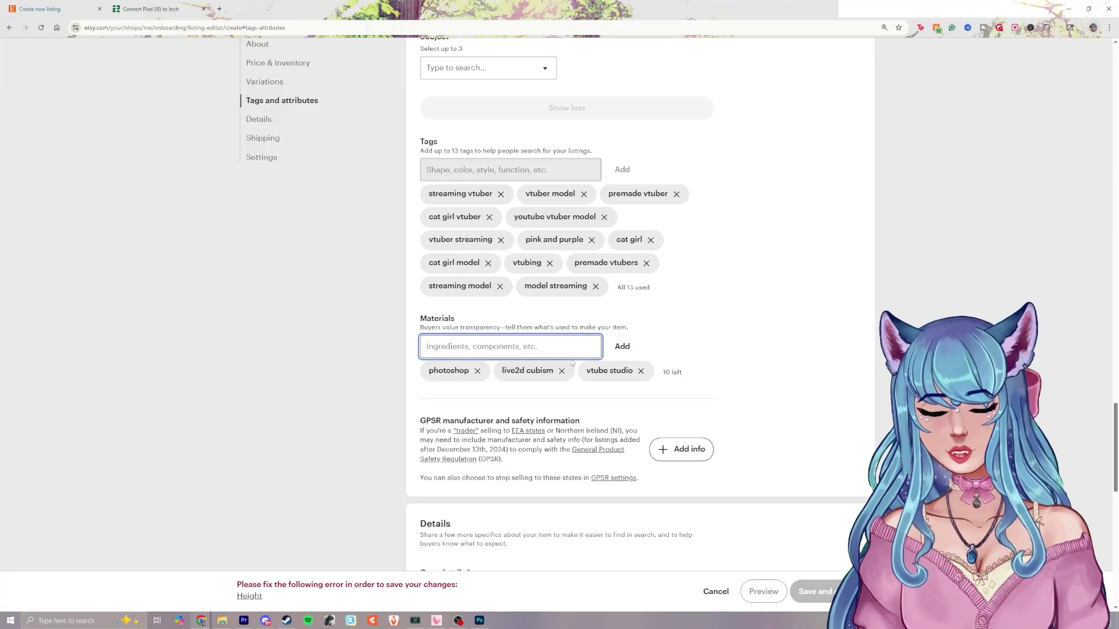
# Step: Review the listing's core details, category, shipping note and the returns and exchanges policy for digital items
pyautogui.scroll(-6, 606, 319)
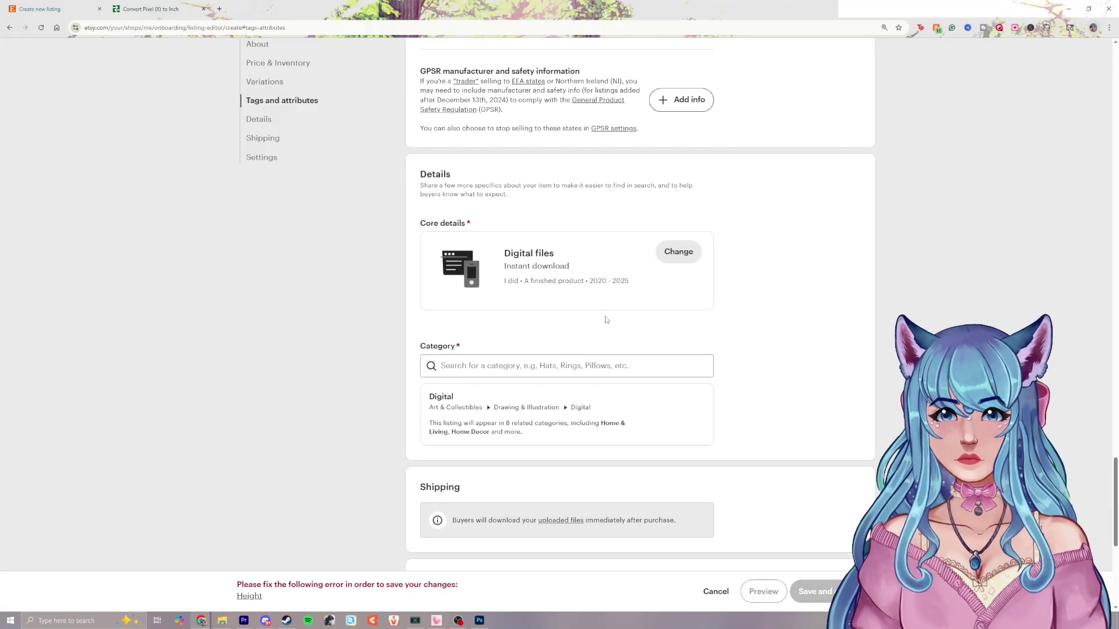
pyautogui.click(495, 365)
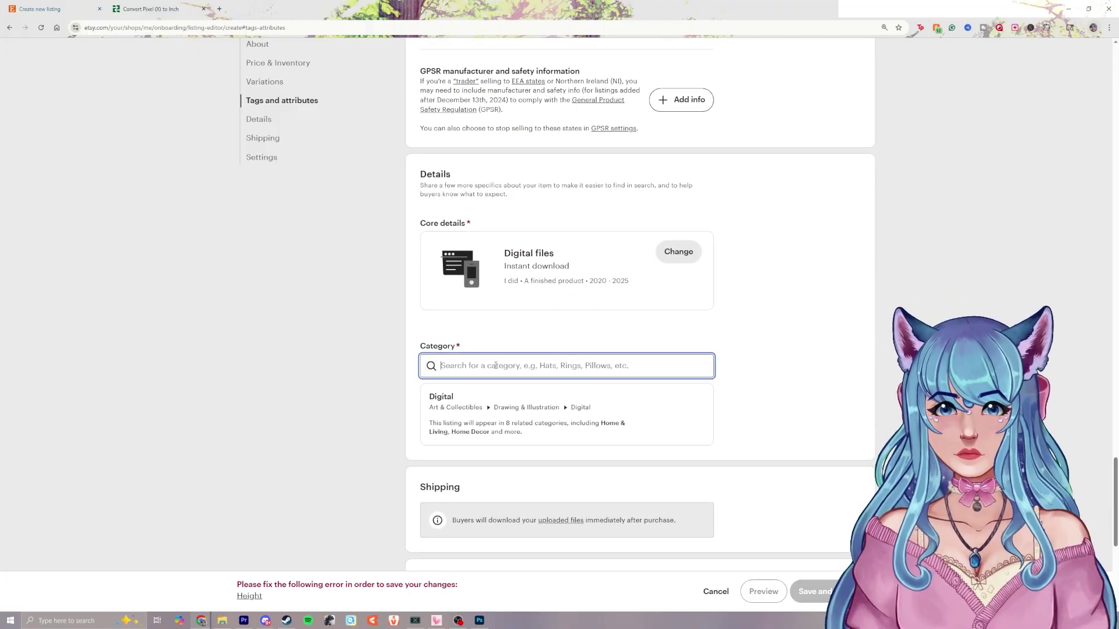
pyautogui.scroll(-5, 504, 314)
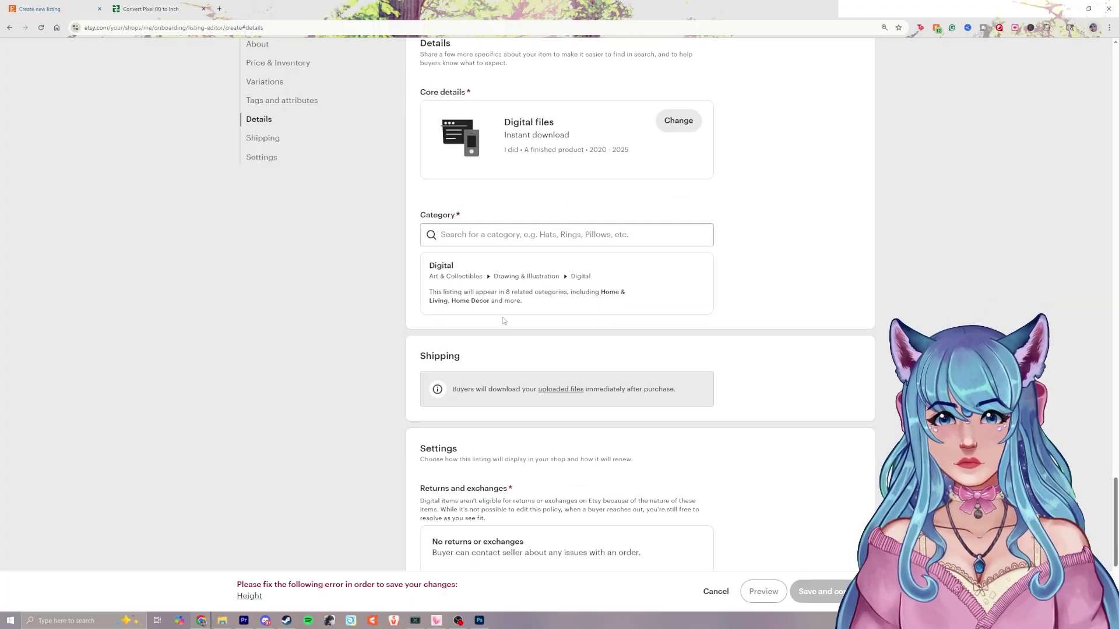
pyautogui.scroll(-1, 503, 315)
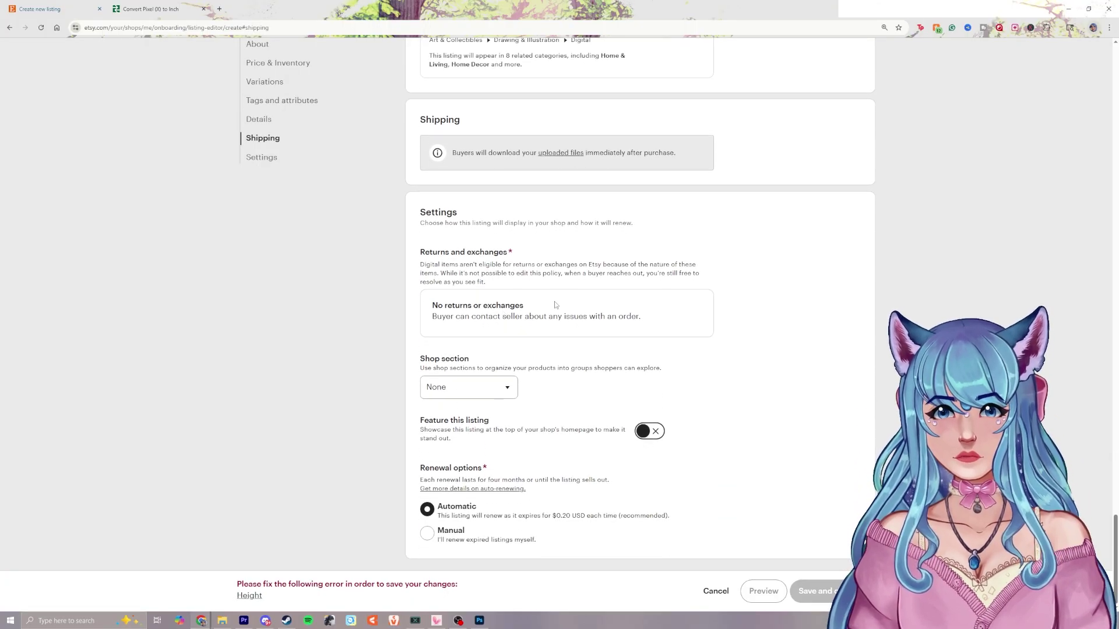
pyautogui.moveTo(510, 254); pyautogui.dragTo(417, 255)
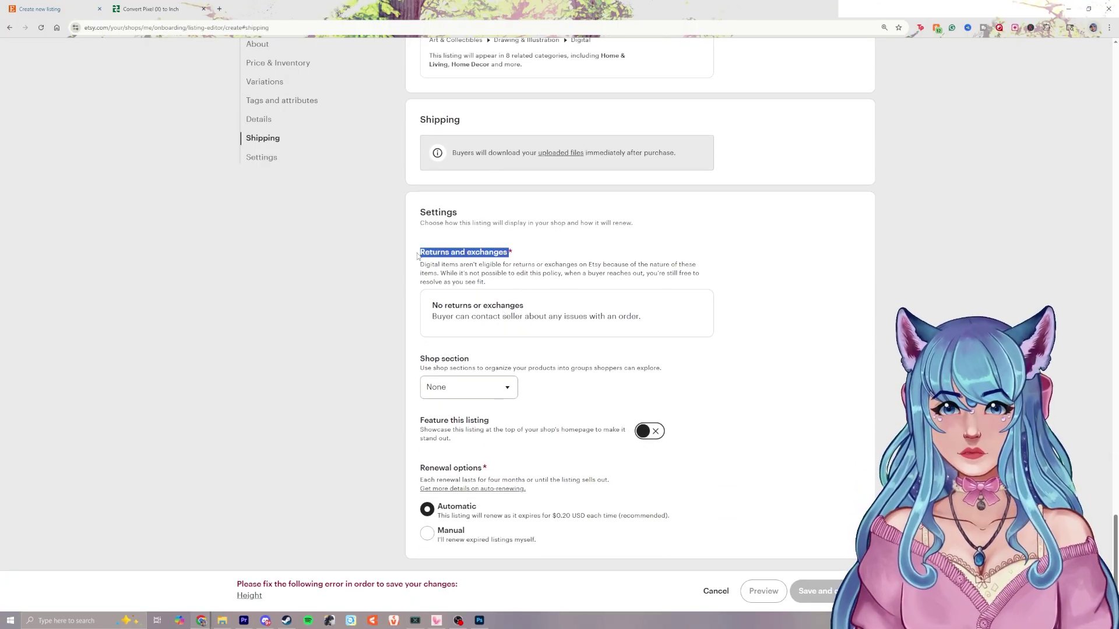
pyautogui.moveTo(537, 266); pyautogui.dragTo(420, 265)
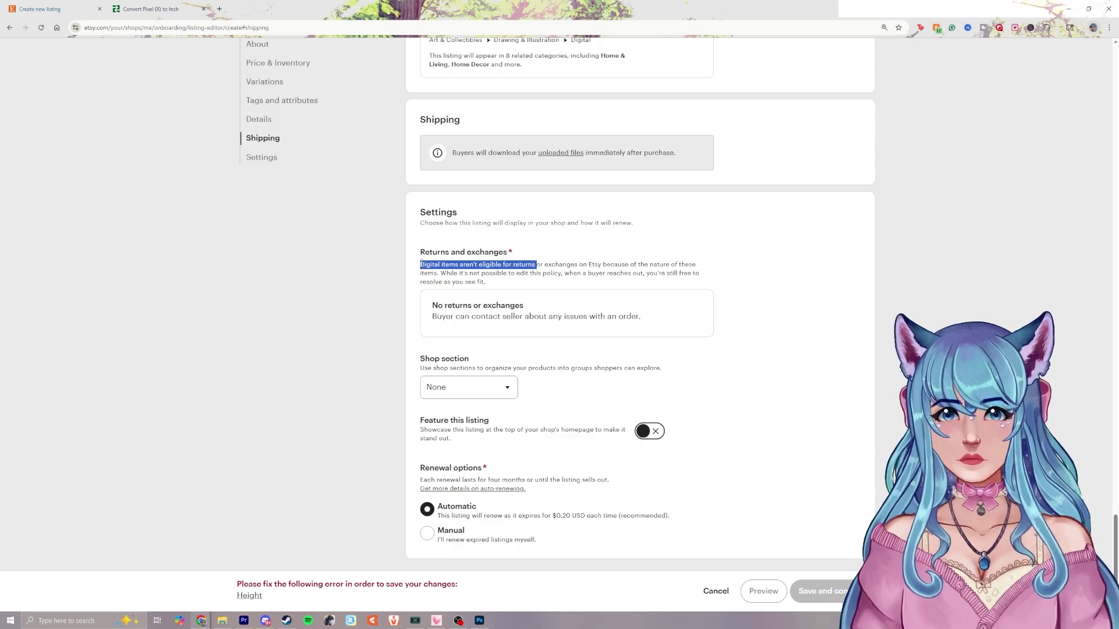
pyautogui.click(580, 267)
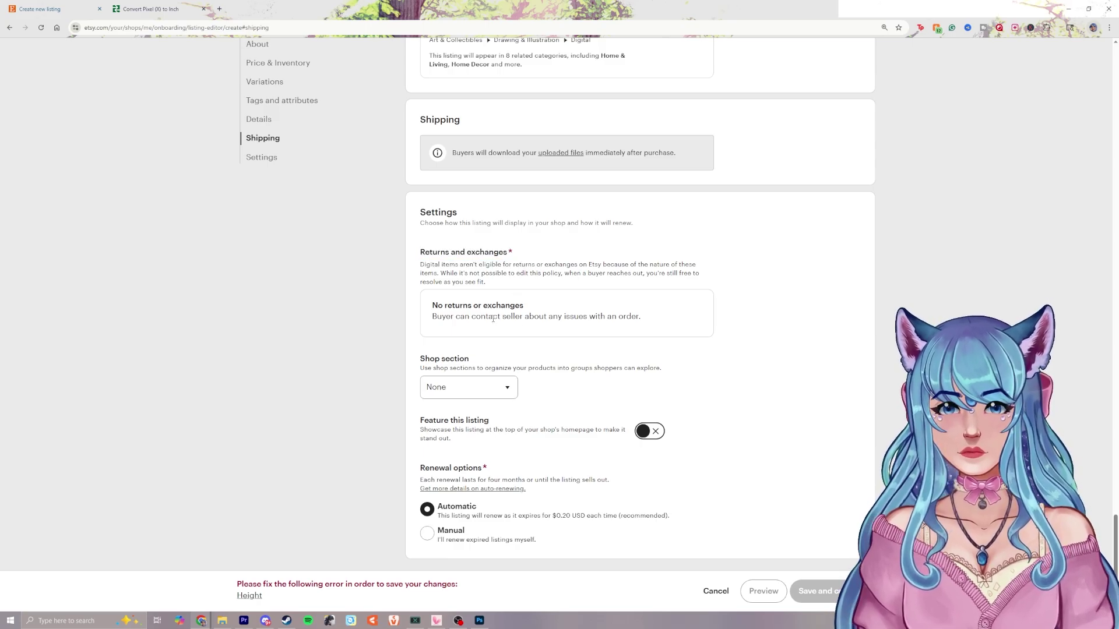
# Step: Create the shop section "VTuber Models" for the listing and feature the listing on the shop's homepage
pyautogui.click(493, 389)
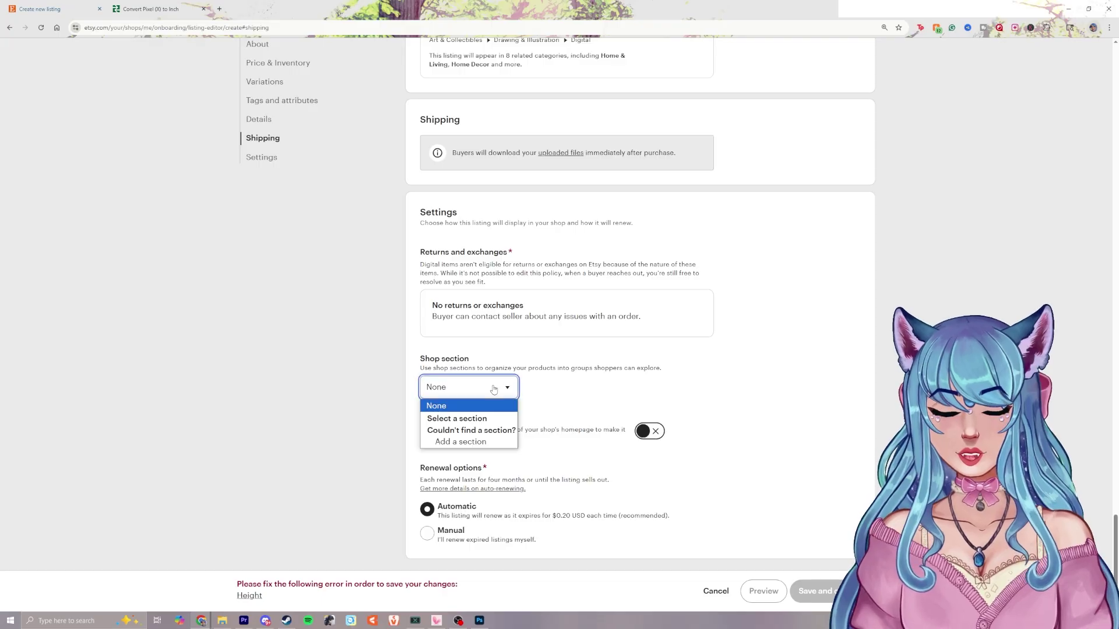
pyautogui.click(462, 442)
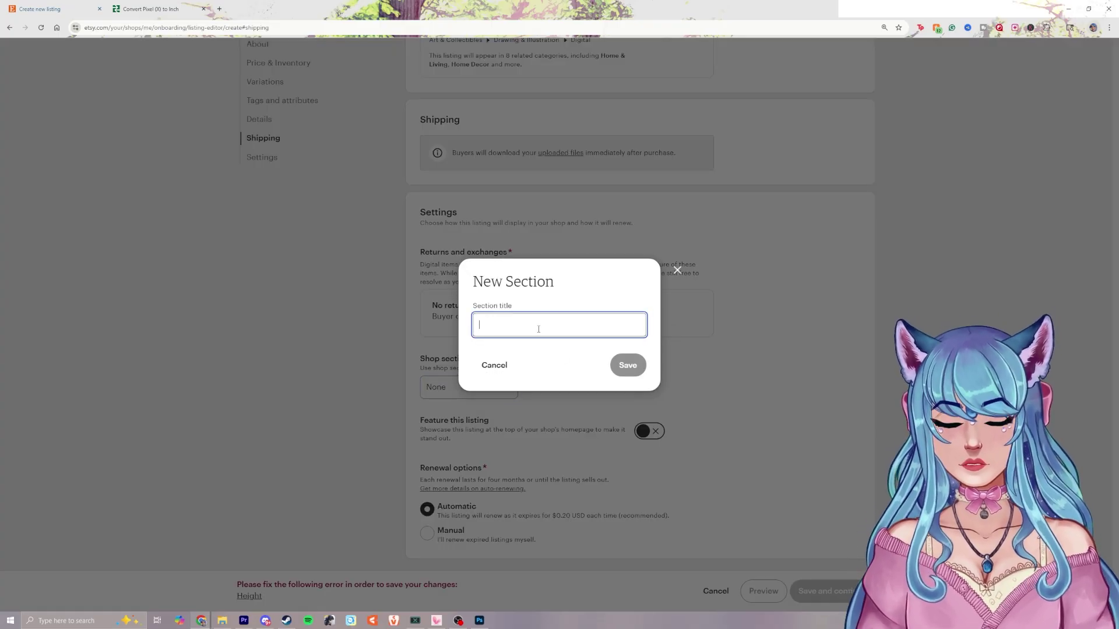
pyautogui.write('VTuber Models')
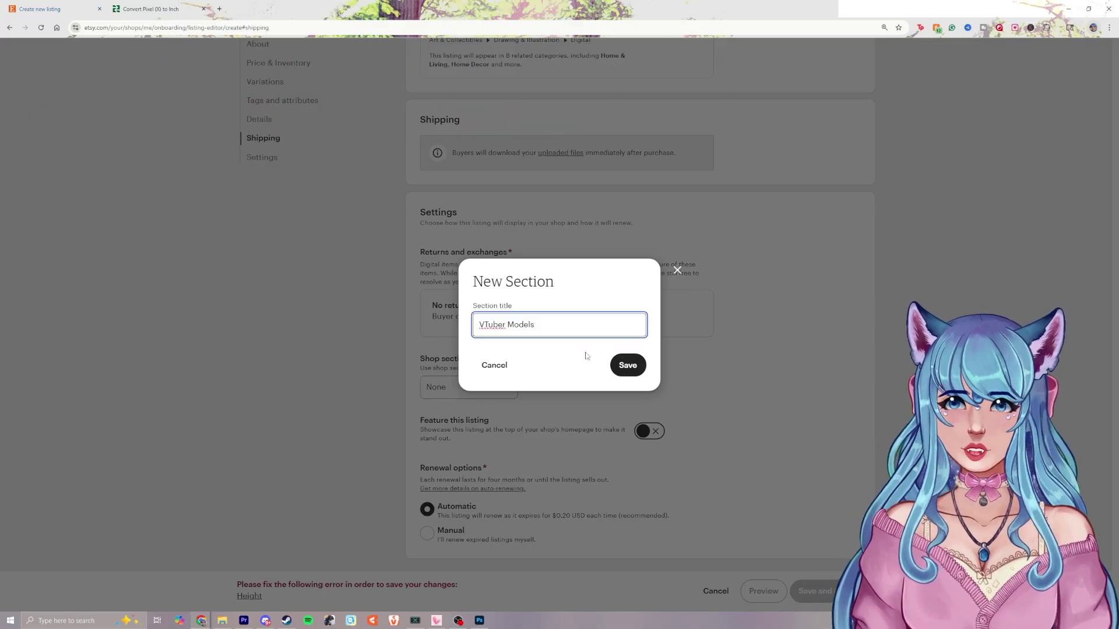
pyautogui.click(627, 366)
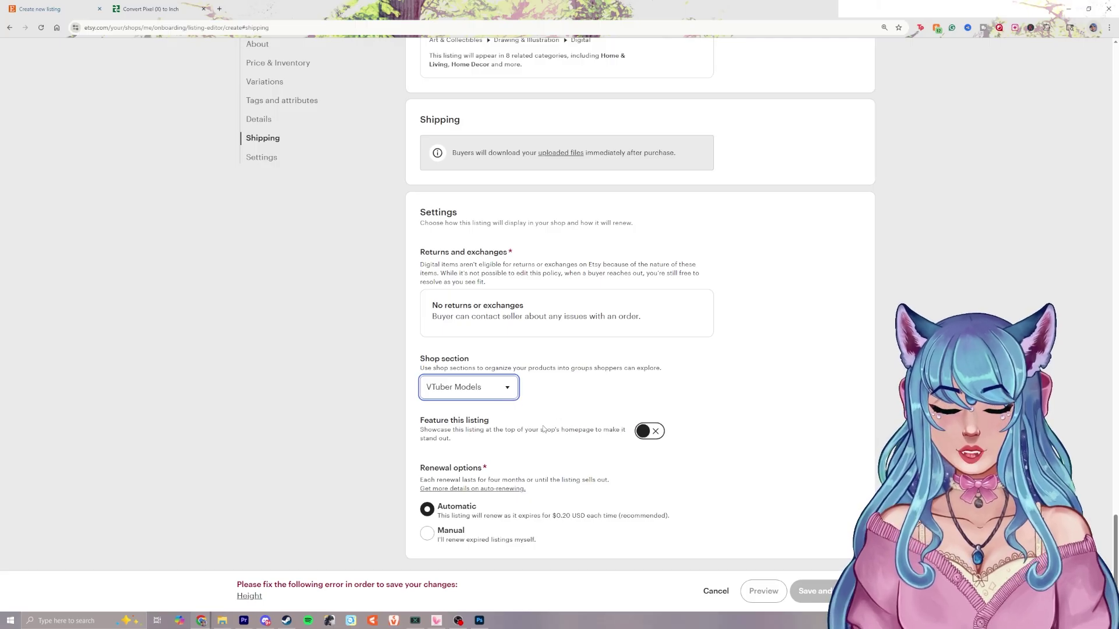
pyautogui.click(648, 435)
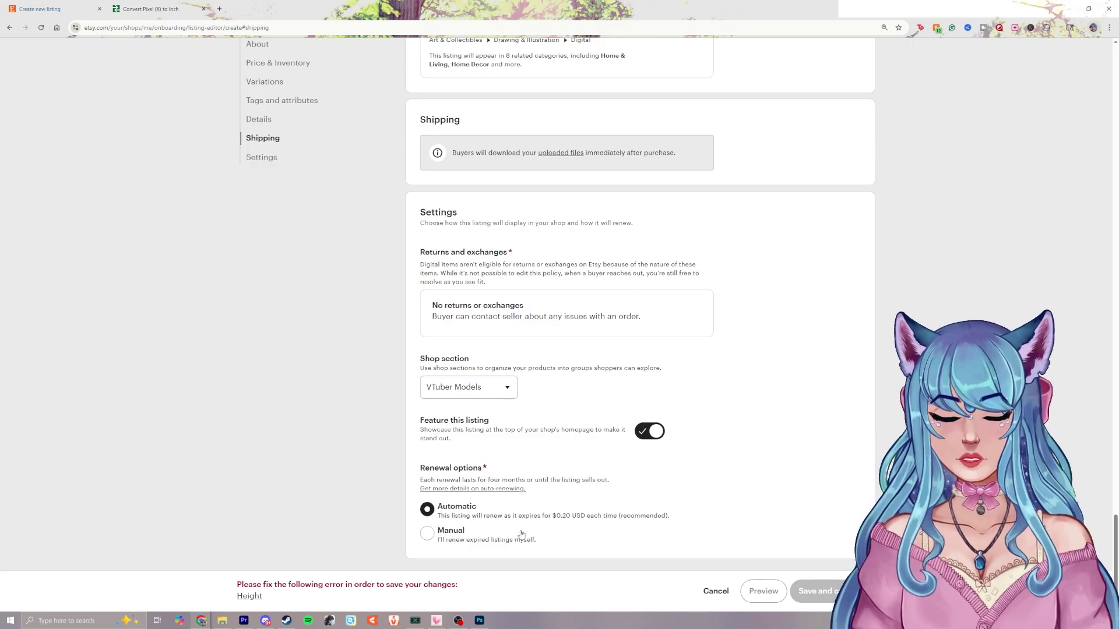
# Step: Set the height attribute's unit to Inches and save the listing, continuing to the shop's payment setup
pyautogui.scroll(15, 723, 398)
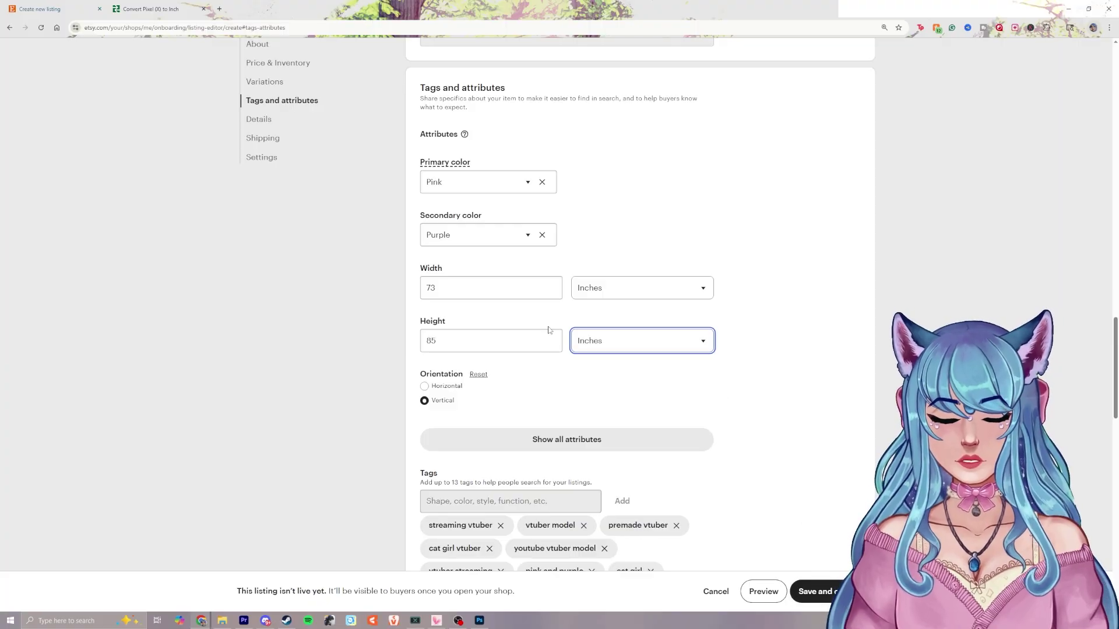
pyautogui.scroll(-15, 558, 337)
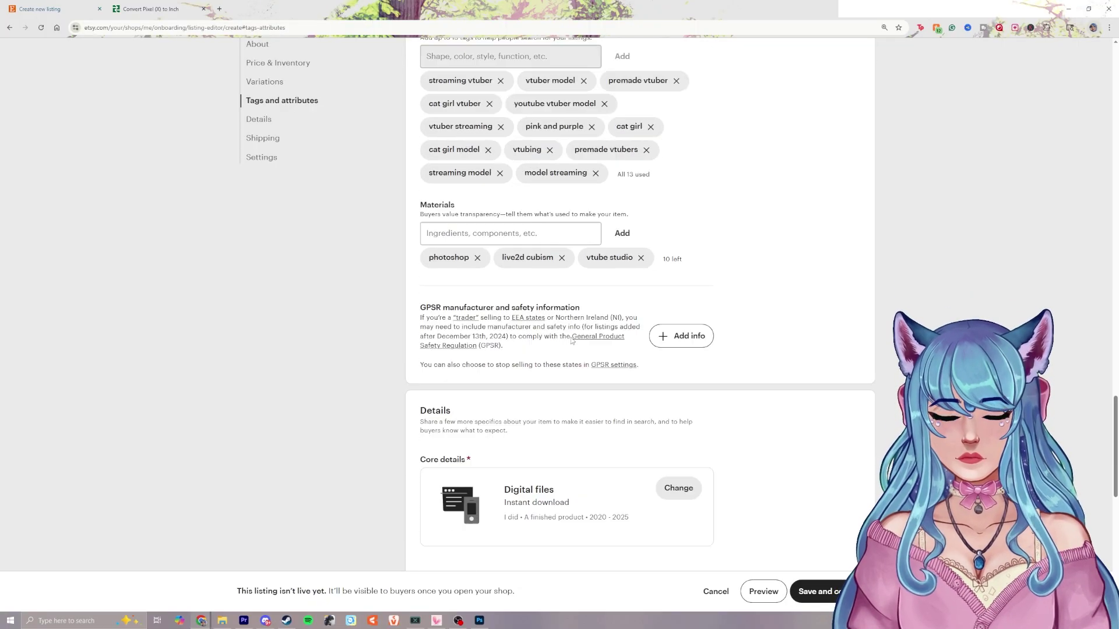
pyautogui.click(816, 591)
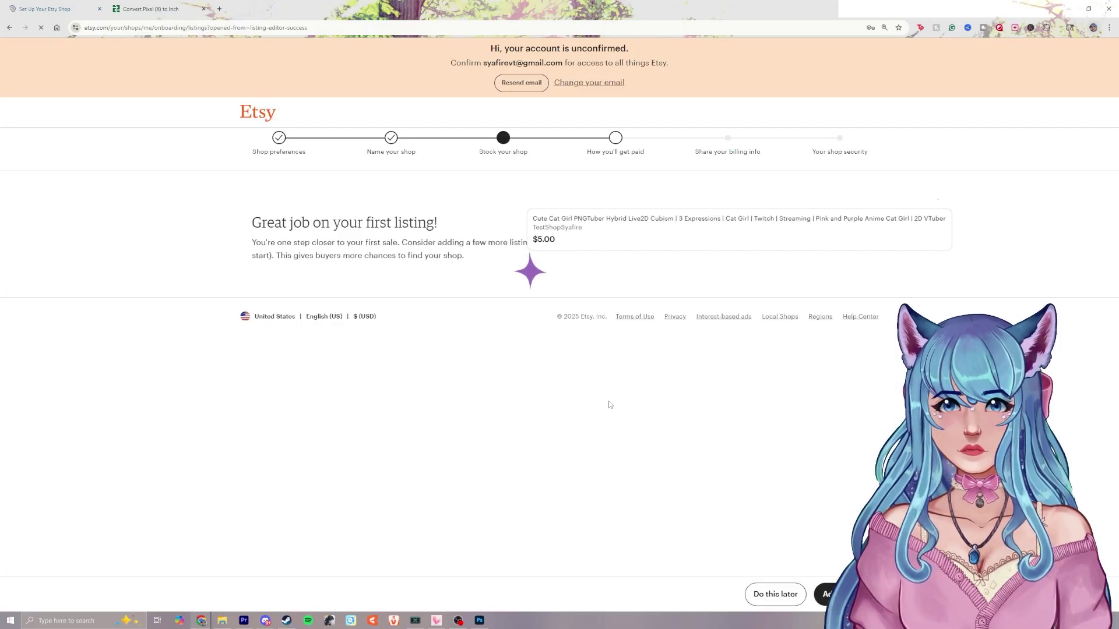
pyautogui.scroll(-1, 572, 349)
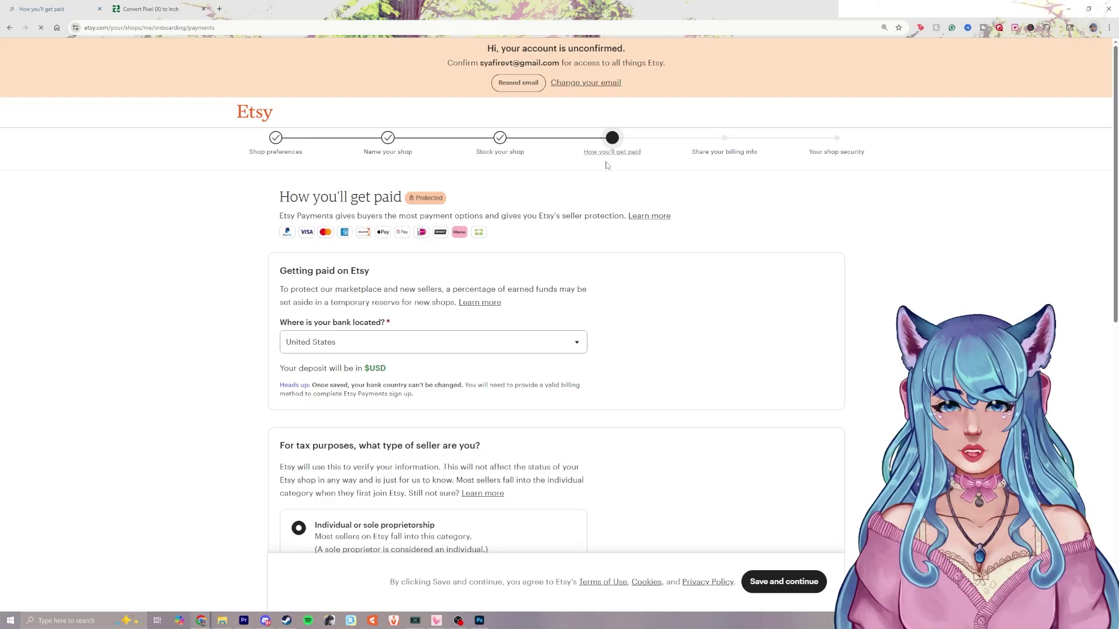
# Step: Review the payment setup form, checking the bank location, the tax seller types and the personal information section
pyautogui.scroll(-3, 558, 275)
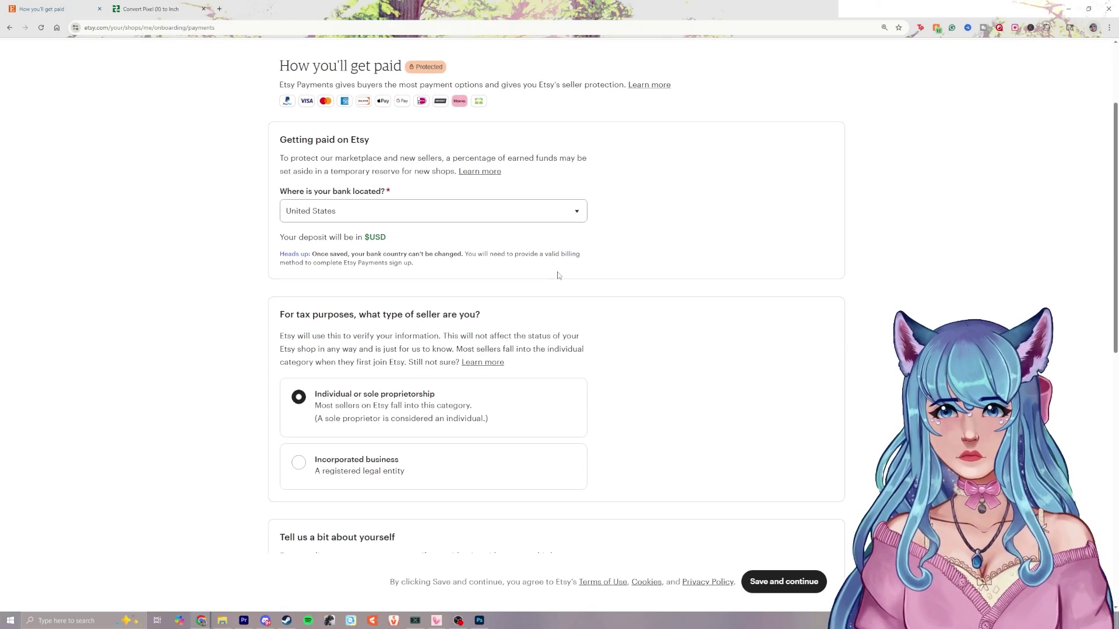
pyautogui.scroll(-1, 560, 274)
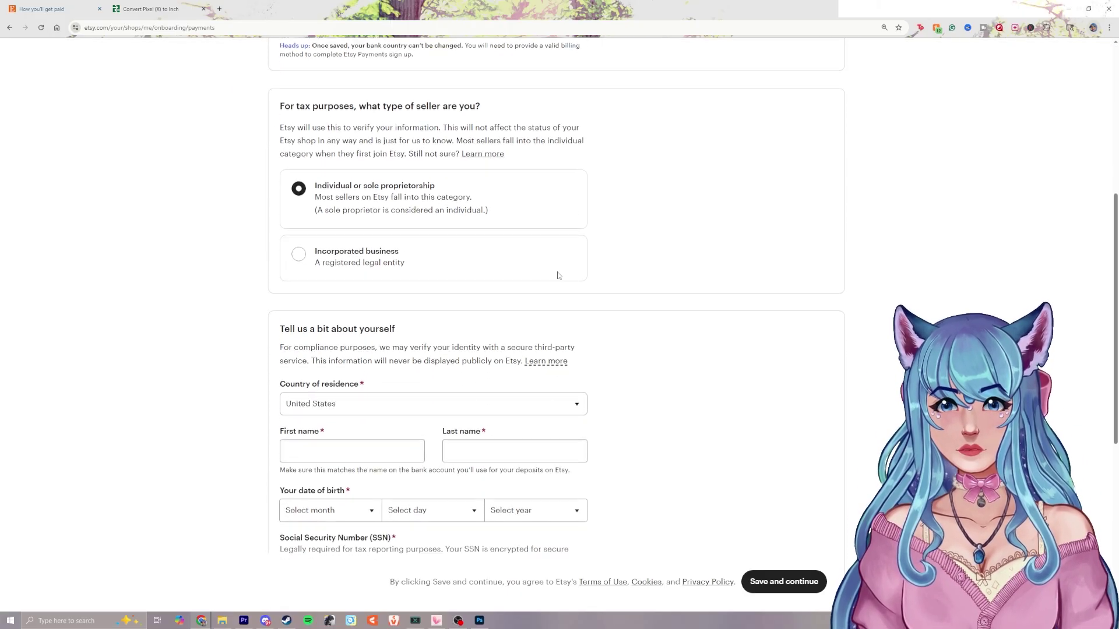
pyautogui.scroll(3, 557, 275)
pyautogui.click(392, 213)
pyautogui.click(392, 216)
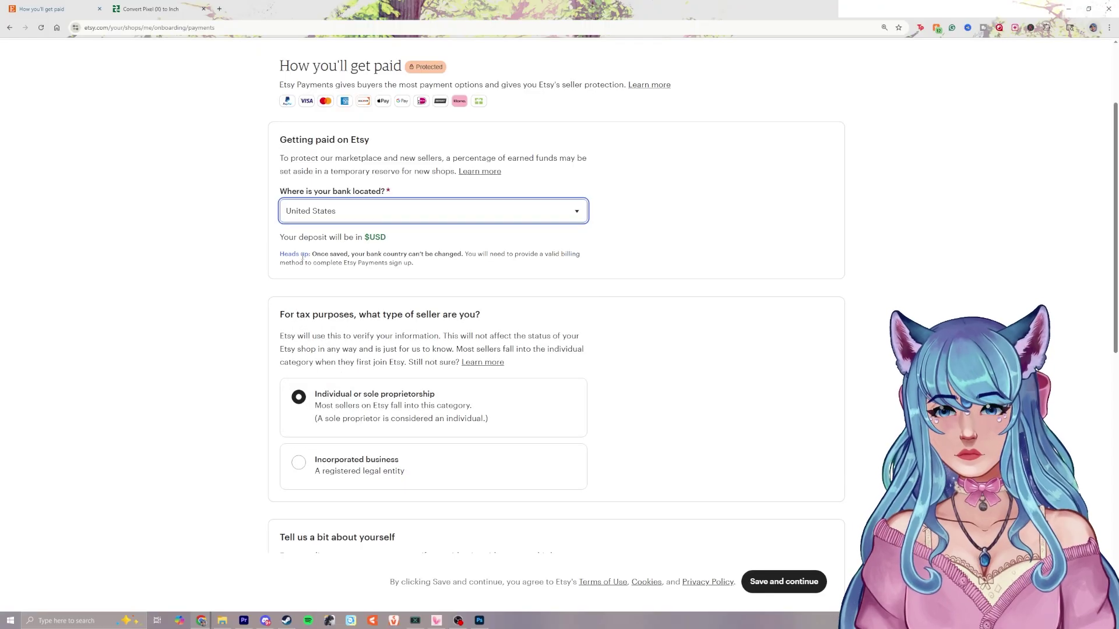
pyautogui.scroll(-2, 358, 291)
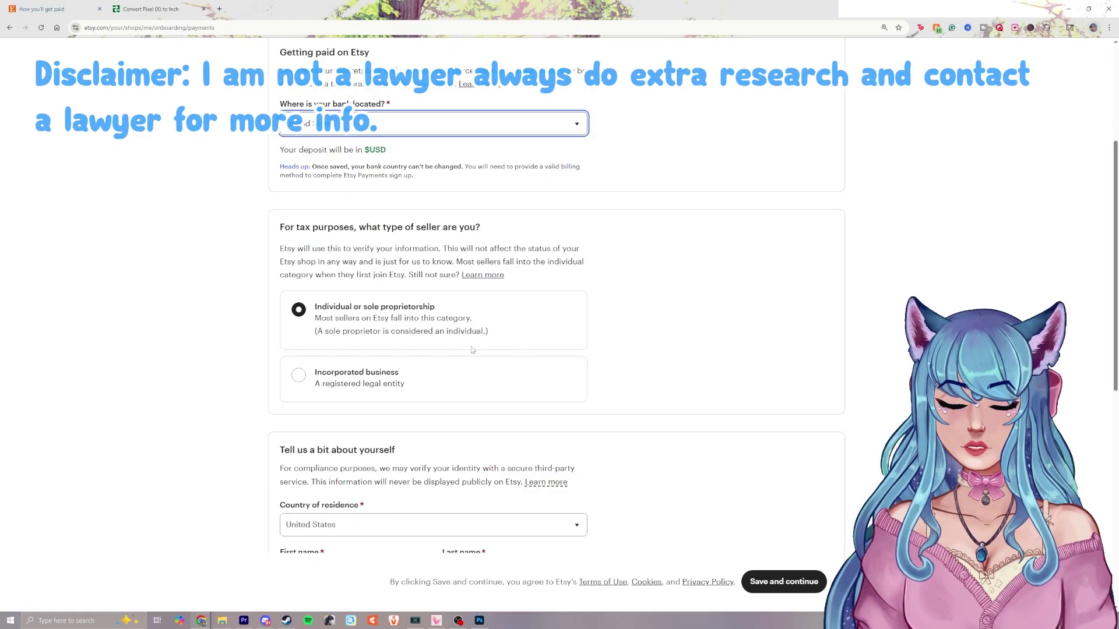
pyautogui.scroll(-1, 472, 350)
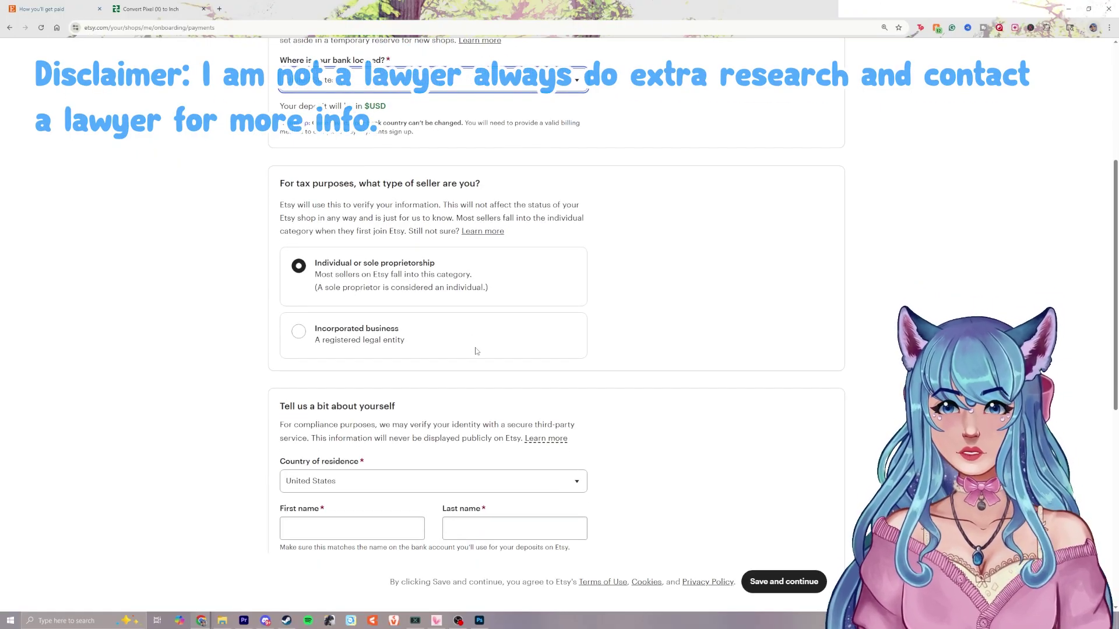
# Step: Examine the personal details required for payment setup, covering name, date of birth, Social Security Number and taxpayer address
pyautogui.scroll(-1, 476, 351)
pyautogui.scroll(-5, 479, 357)
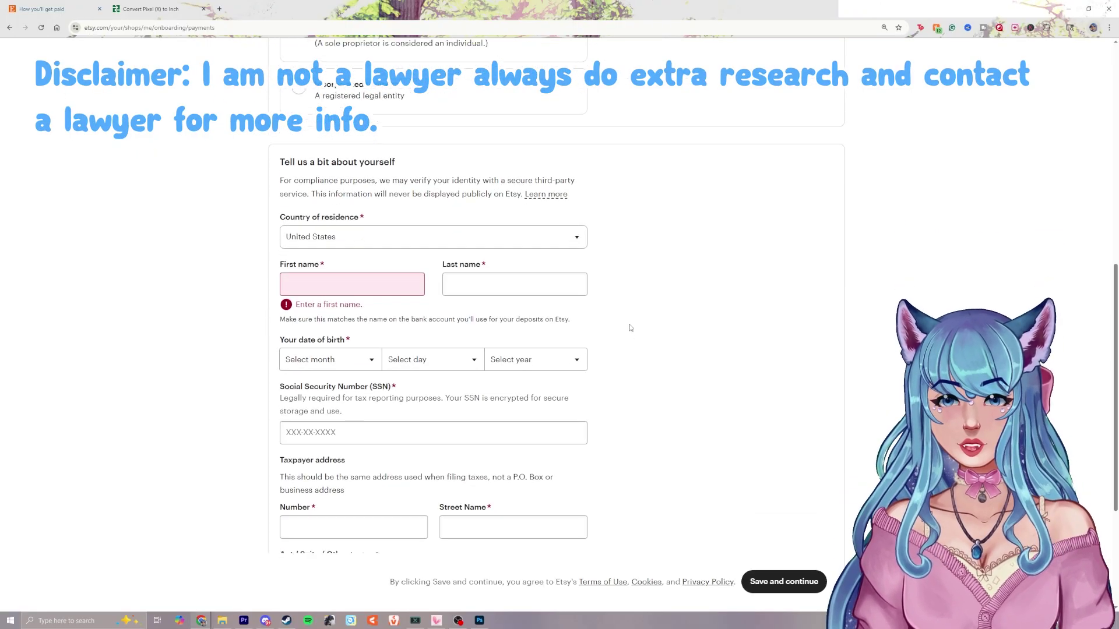
pyautogui.scroll(-1, 499, 326)
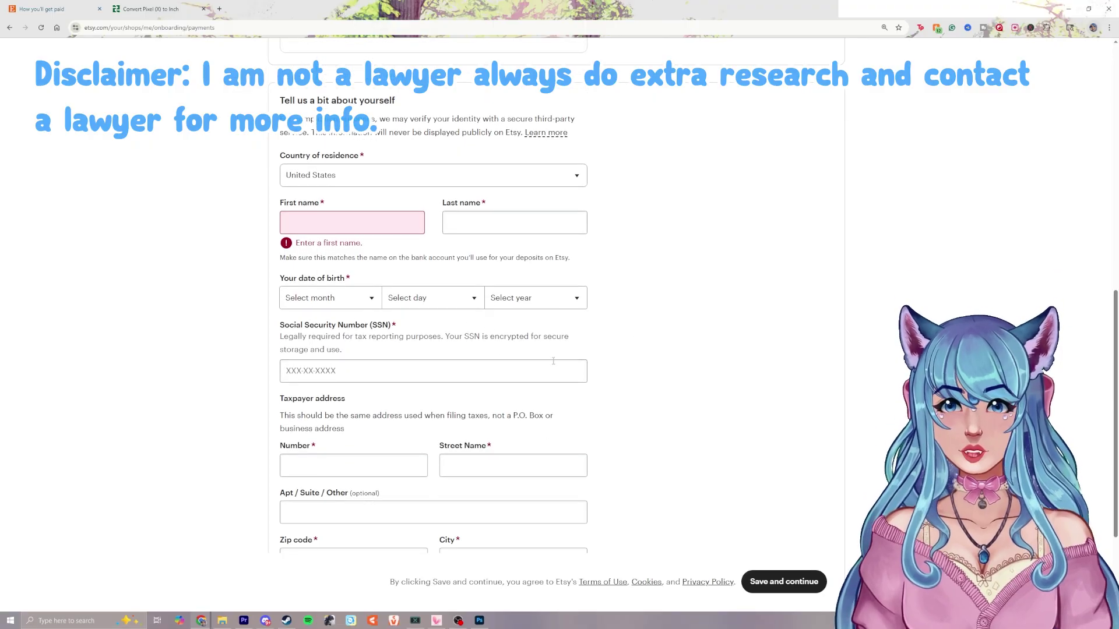
pyautogui.scroll(-1, 553, 361)
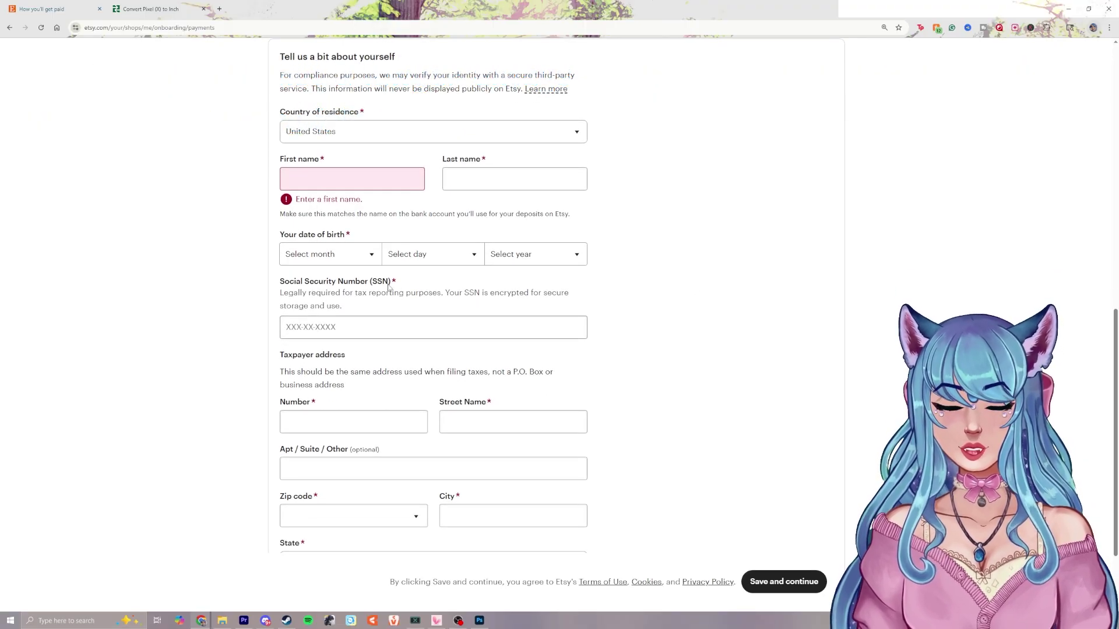
pyautogui.moveTo(387, 284); pyautogui.dragTo(374, 286)
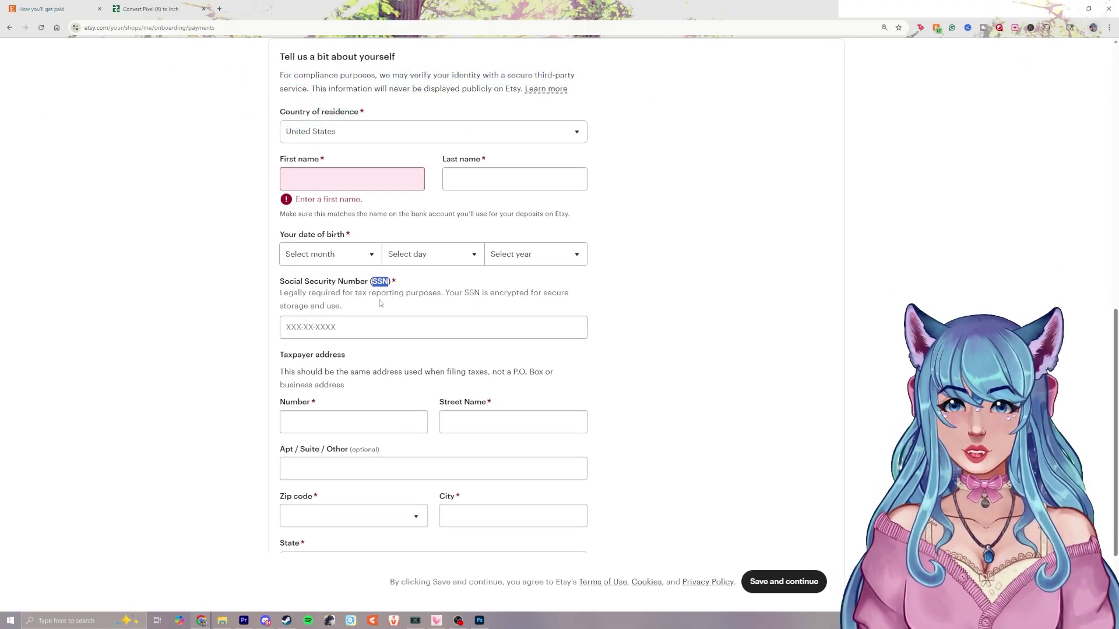
pyautogui.click(379, 303)
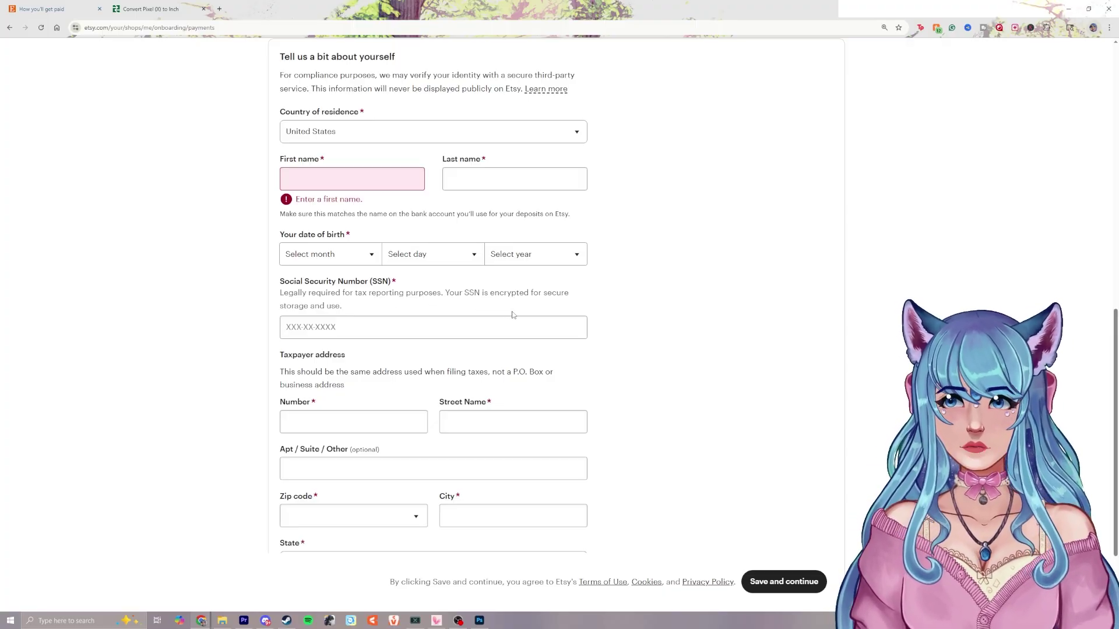
pyautogui.scroll(-2, 641, 335)
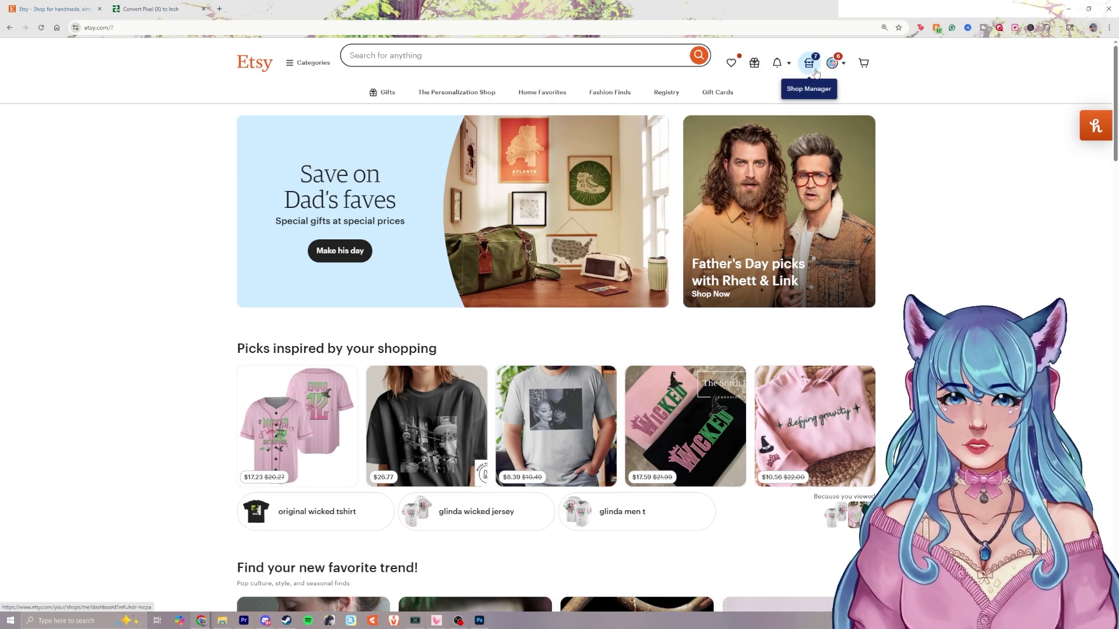
# Step: Open the Cute Cat Girl PNGTuber Hybrid listing from the existing shop's Shop Manager and review its title, photos and digital files
pyautogui.click(240, 63)
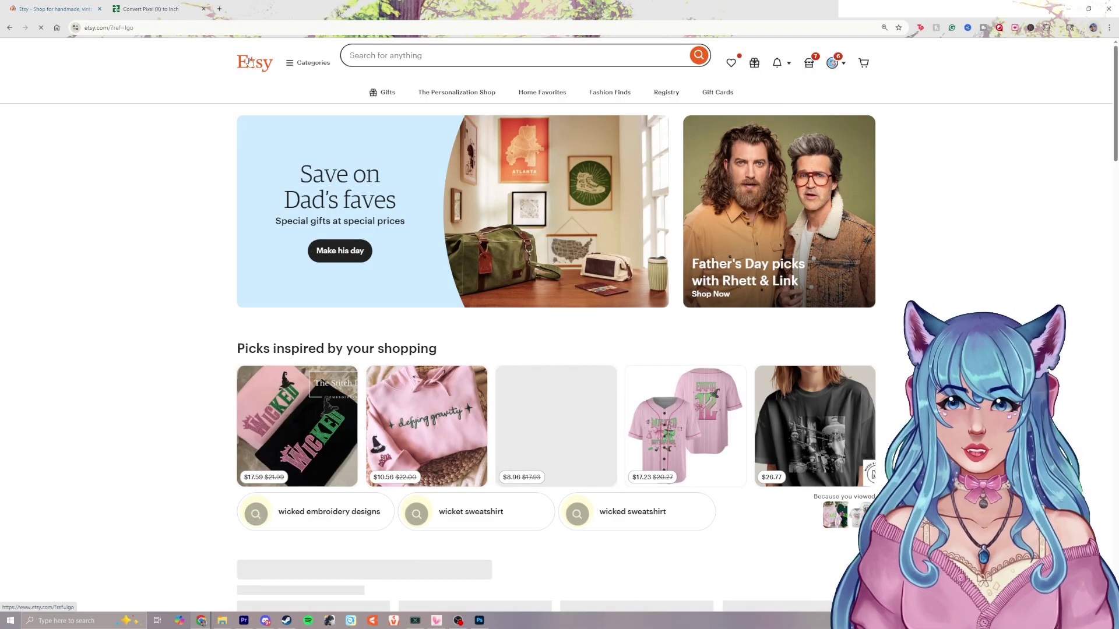
pyautogui.click(814, 67)
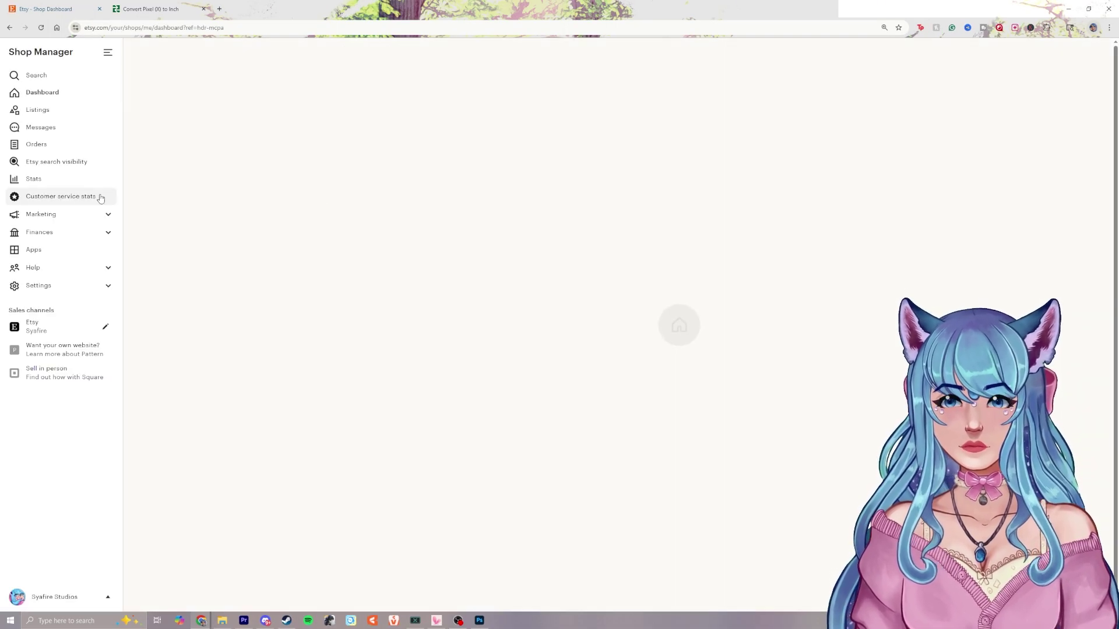
pyautogui.click(51, 110)
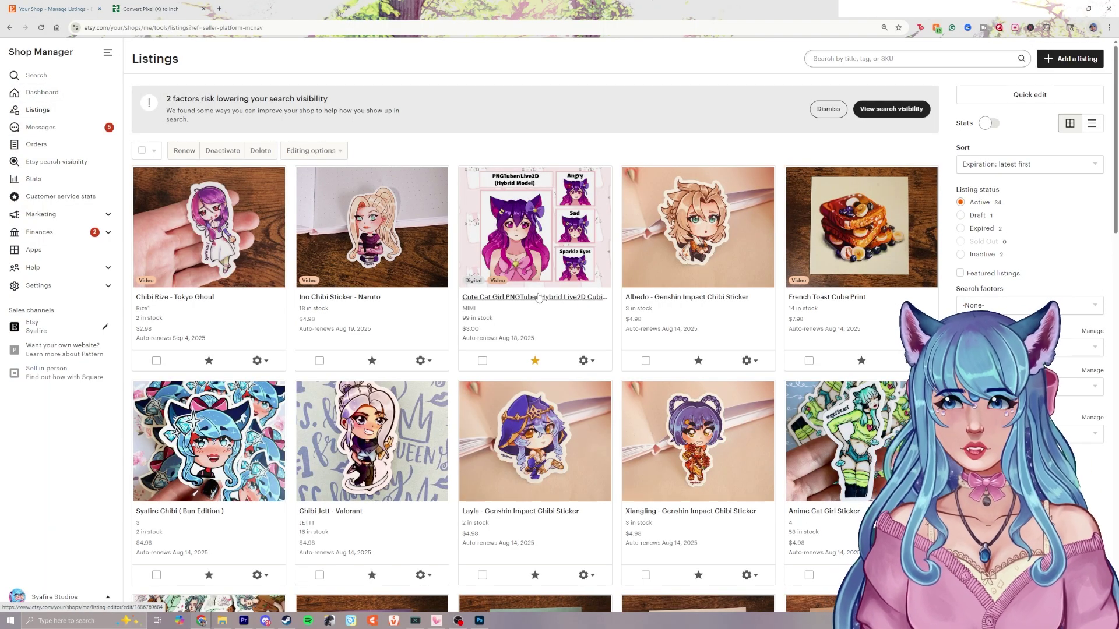
pyautogui.click(538, 298)
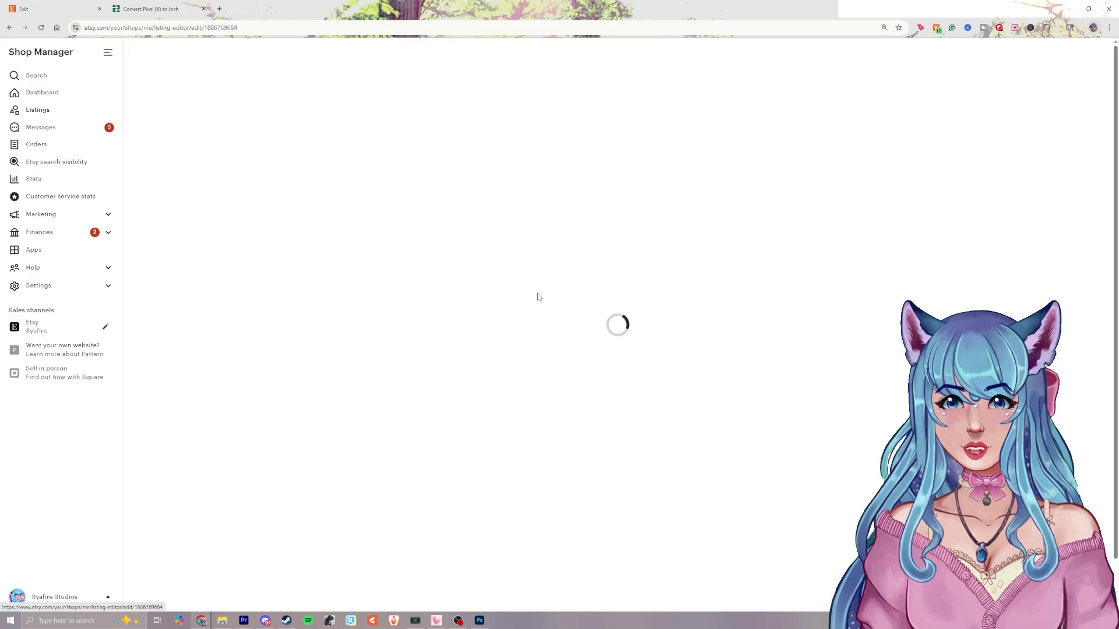
pyautogui.scroll(-9, 408, 244)
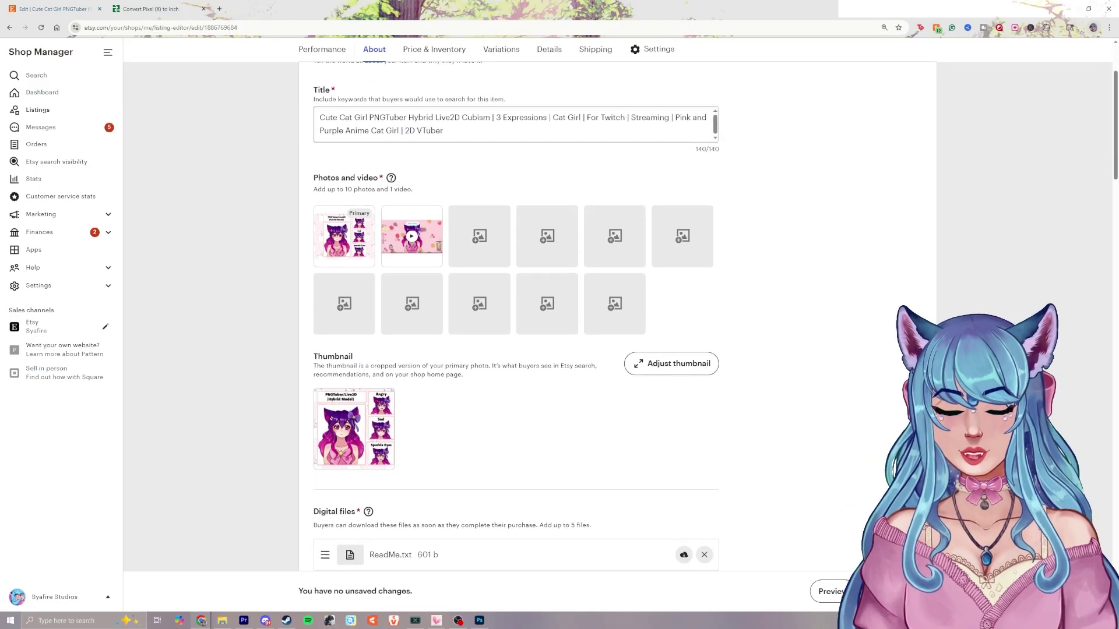
pyautogui.scroll(9, 409, 239)
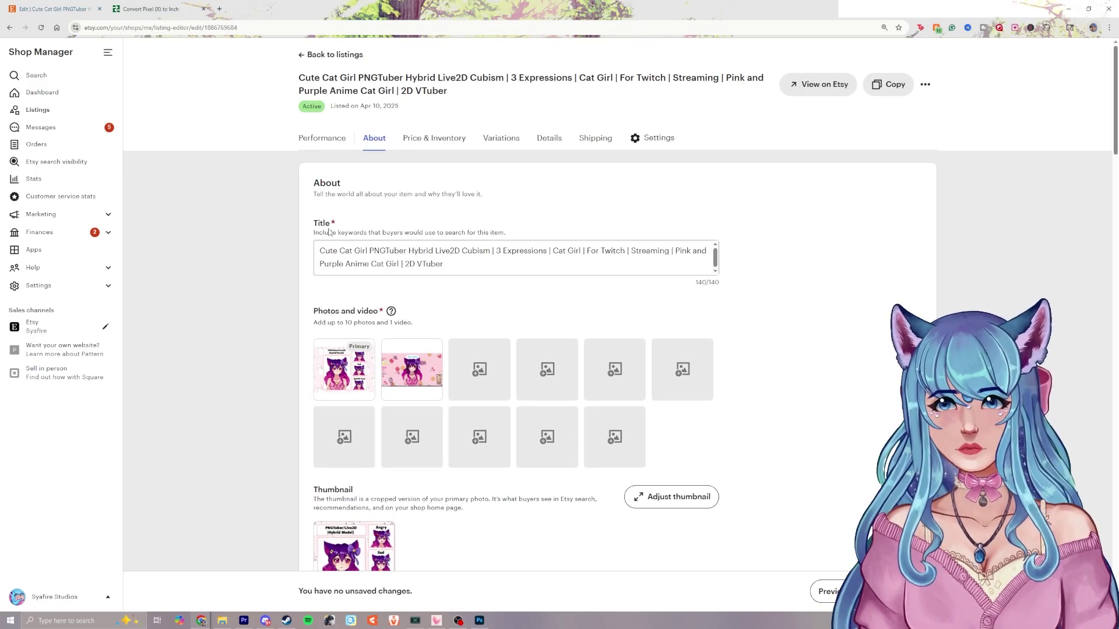
# Step: View the cat girl listing's public page on Etsy and show its preview video
pyautogui.click(813, 87)
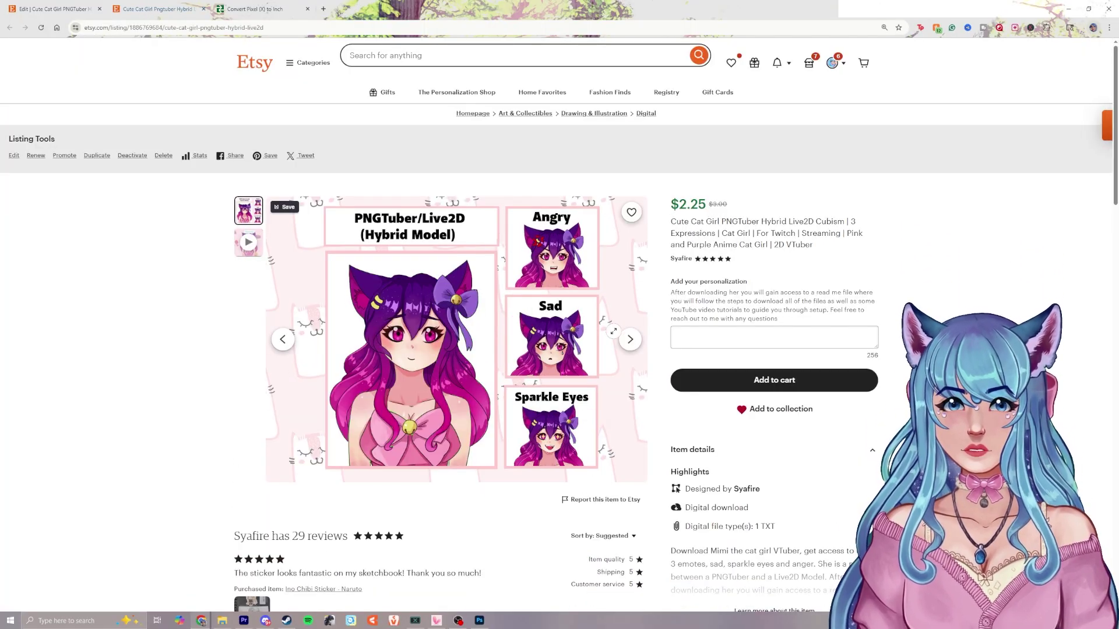
pyautogui.click(630, 340)
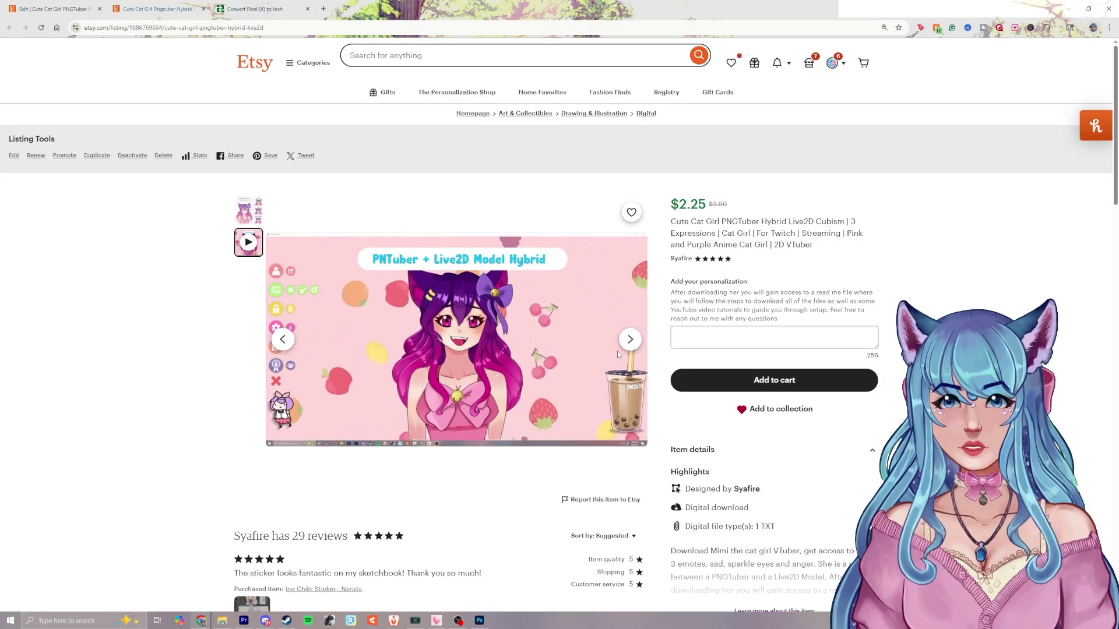
pyautogui.hotkey('ctrl', 'shift', 'Tab')
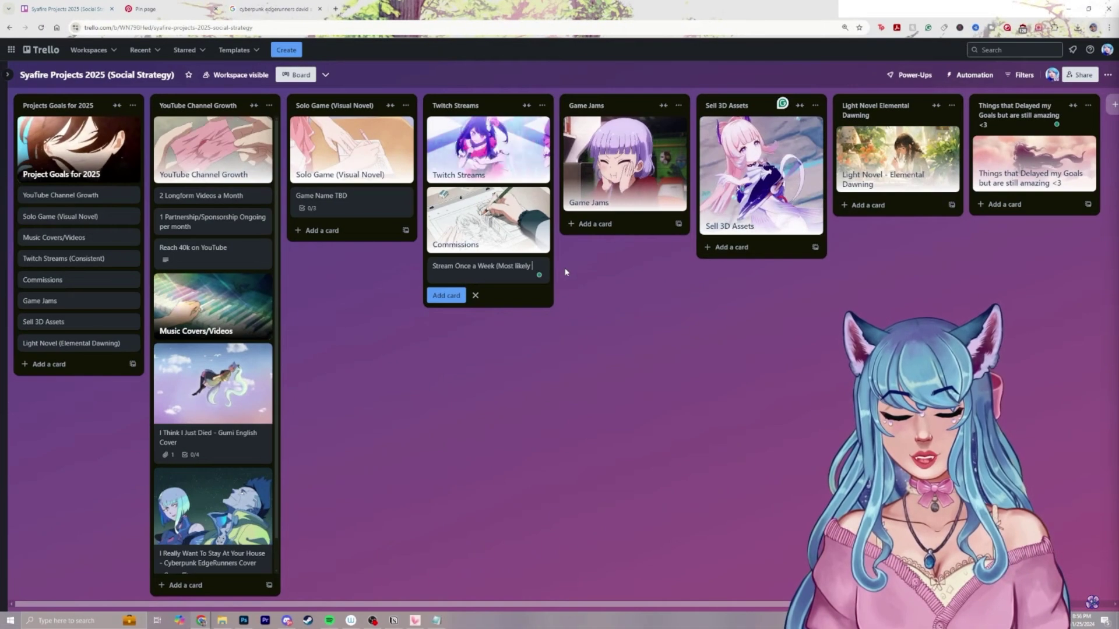
# Step: On the Trello board, continue the new Twitch Streams card text "Stream Once a Week (Most likely" with "Friday Nights"
pyautogui.write('ights or Saturdays)')
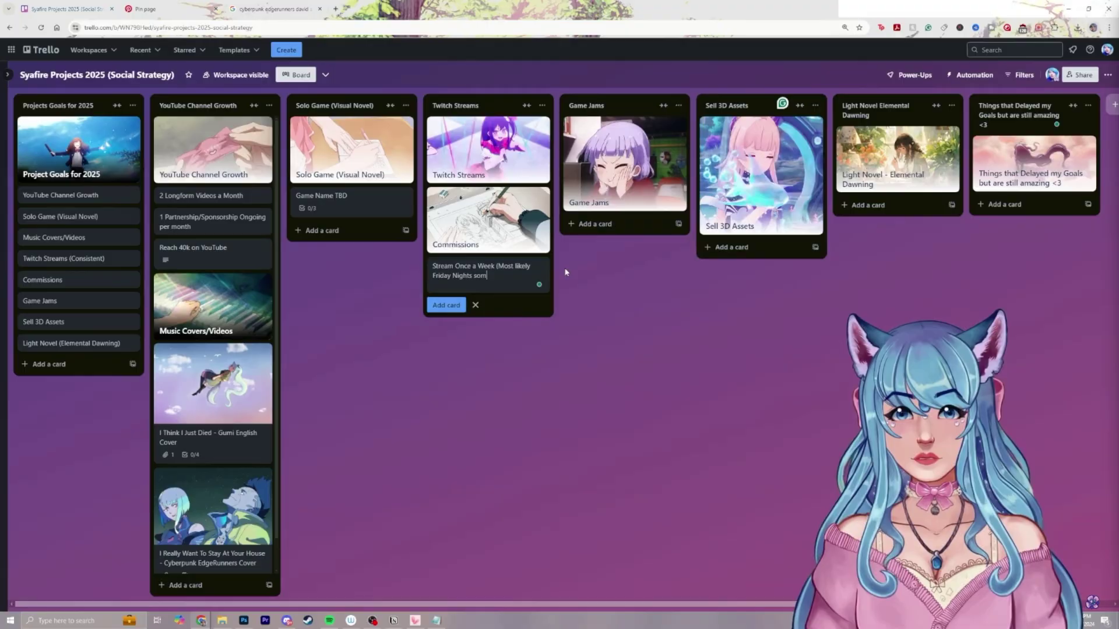